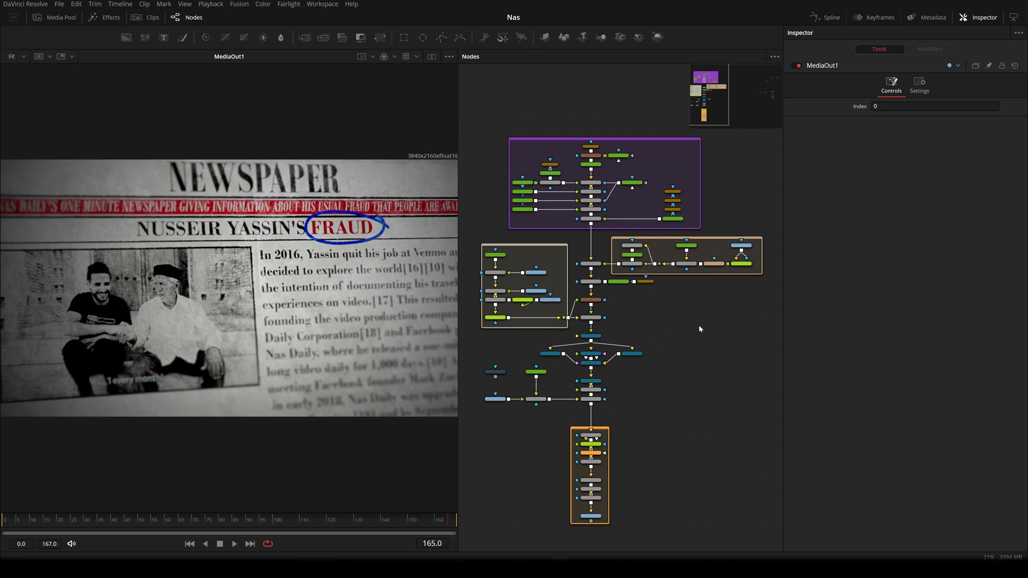
# - Show the output of the Merge2 node in the viewer
pyautogui.scroll(3, 589, 300)
pyautogui.click(600, 337)
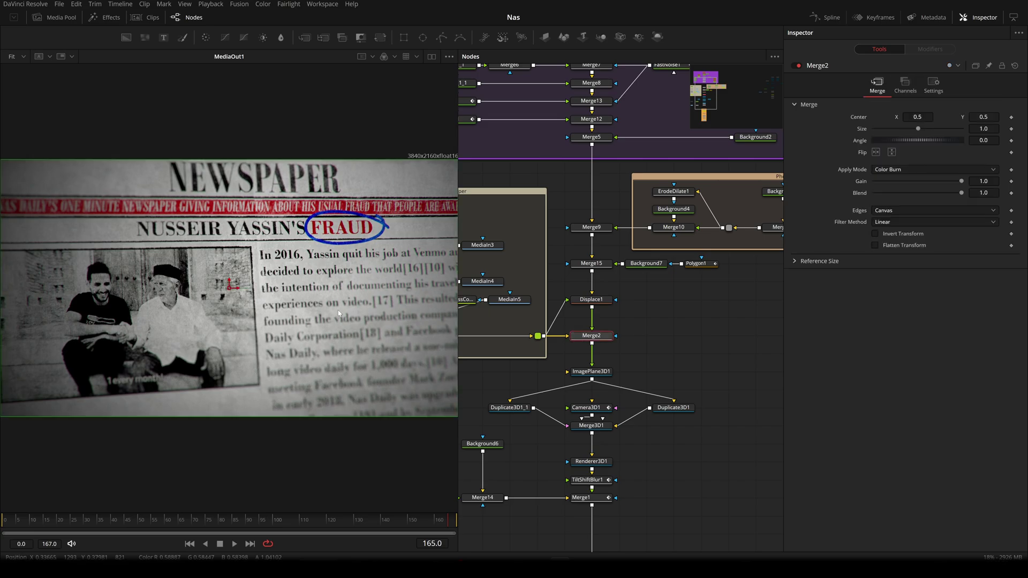
pyautogui.press('1')
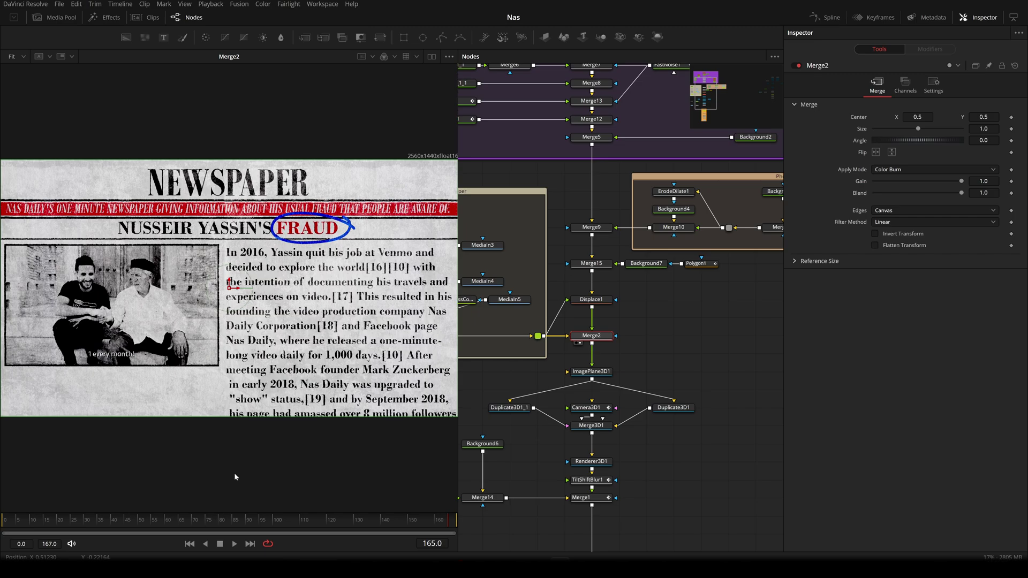
# - Look over the node graph's grouped sections and check the list of node bookmarks
pyautogui.moveTo(638, 377); pyautogui.dragTo(751, 342)
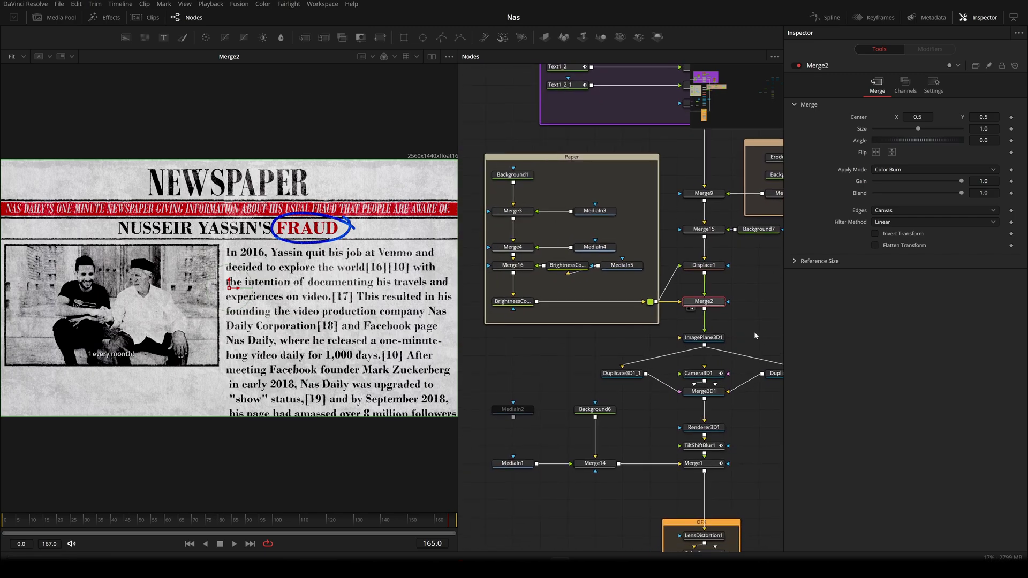
pyautogui.click(774, 57)
pyautogui.click(715, 288)
pyautogui.scroll(-3, 723, 295)
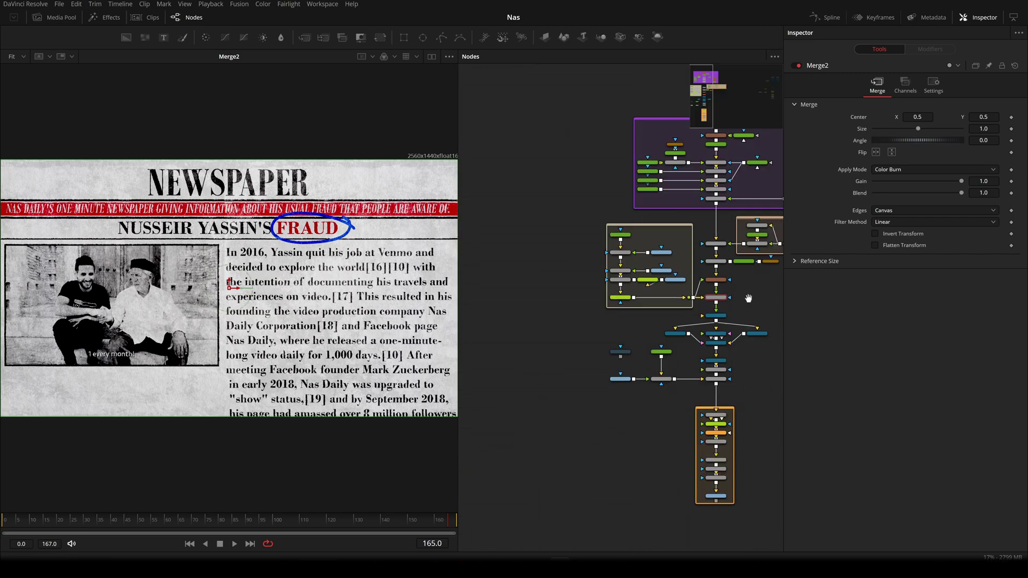
pyautogui.moveTo(747, 299); pyautogui.dragTo(642, 304)
pyautogui.click(776, 56)
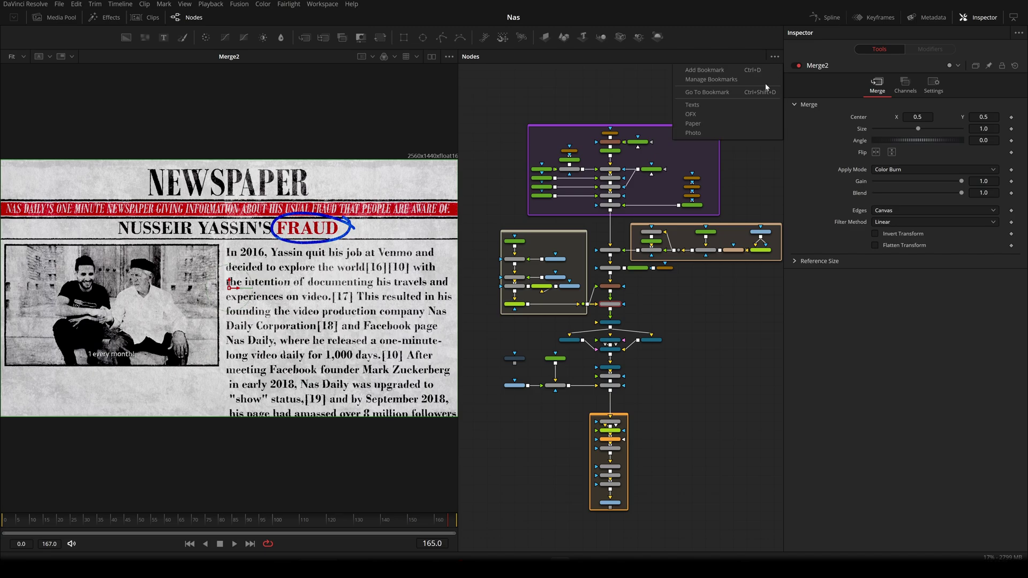
pyautogui.click(741, 134)
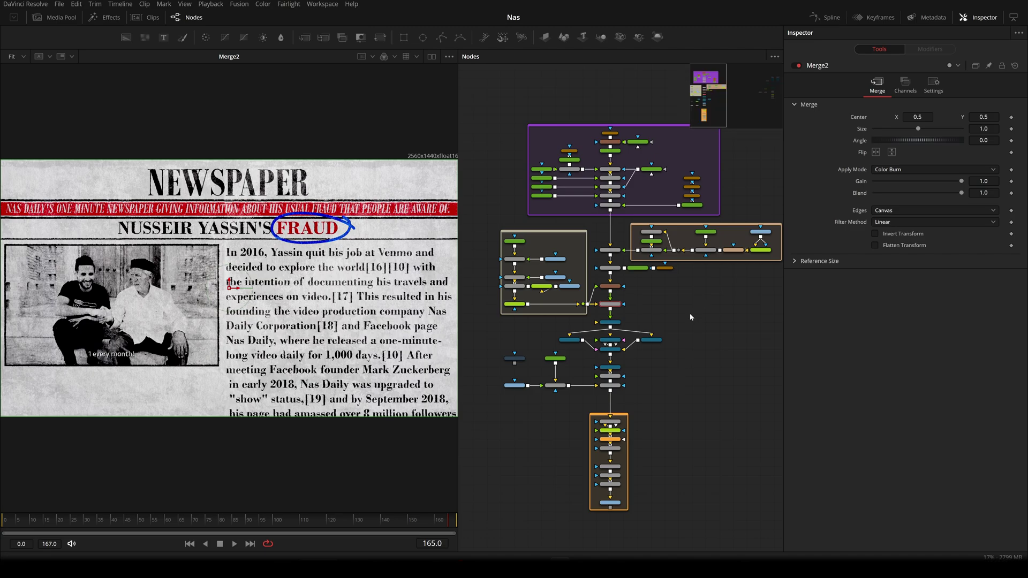
# - Go to frame 60 and show the output of the Merge1 node in the viewer
pyautogui.scroll(5, 514, 399)
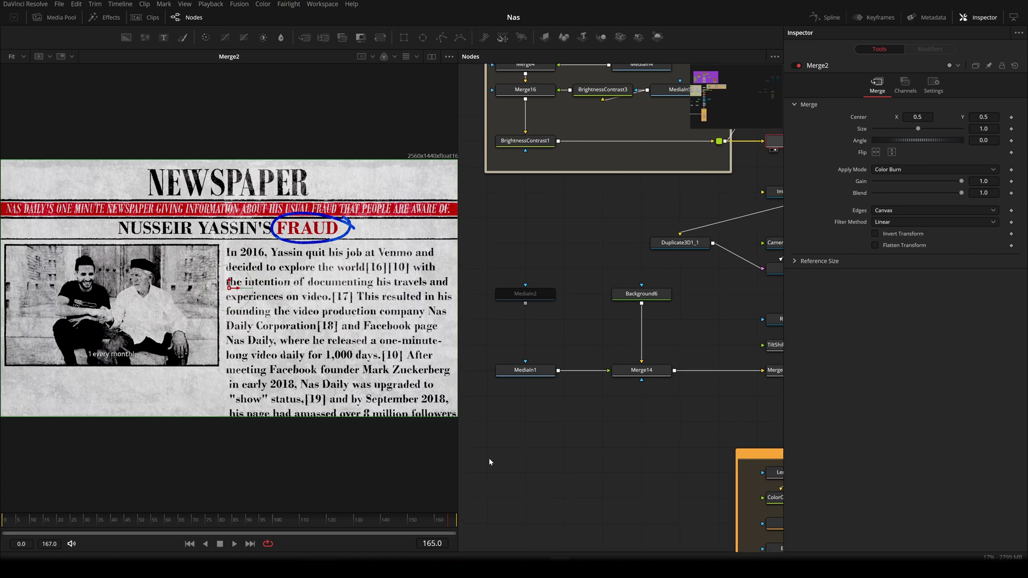
pyautogui.click(11, 533)
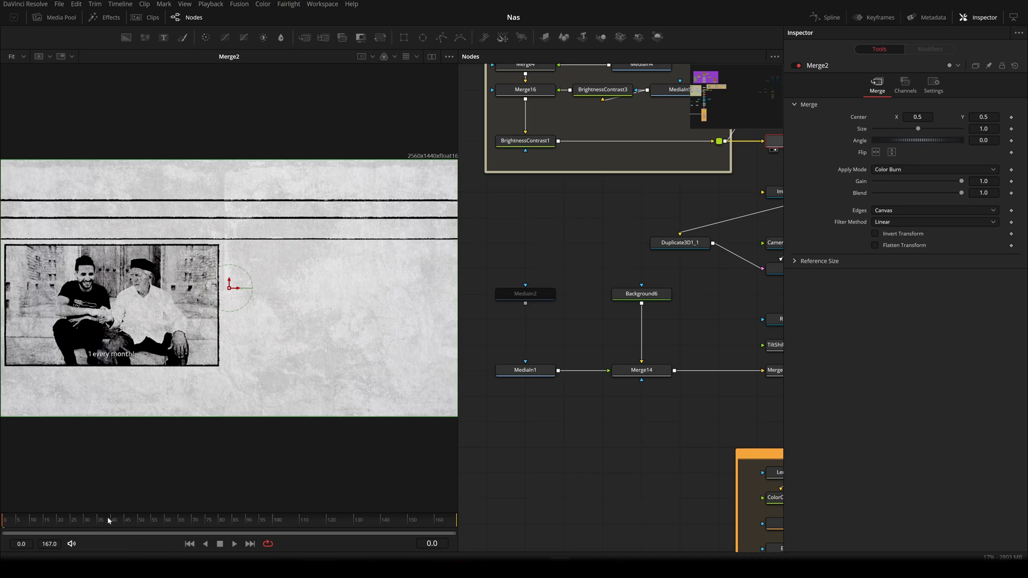
pyautogui.moveTo(131, 528); pyautogui.dragTo(167, 529)
pyautogui.moveTo(590, 454); pyautogui.dragTo(488, 341)
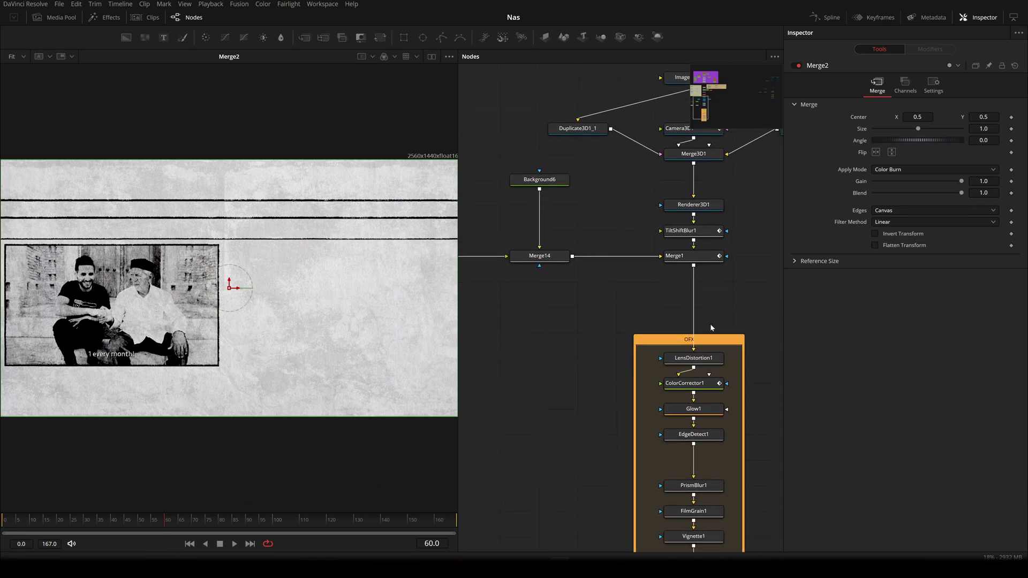
pyautogui.click(705, 260)
pyautogui.press('2')
pyautogui.click(580, 319)
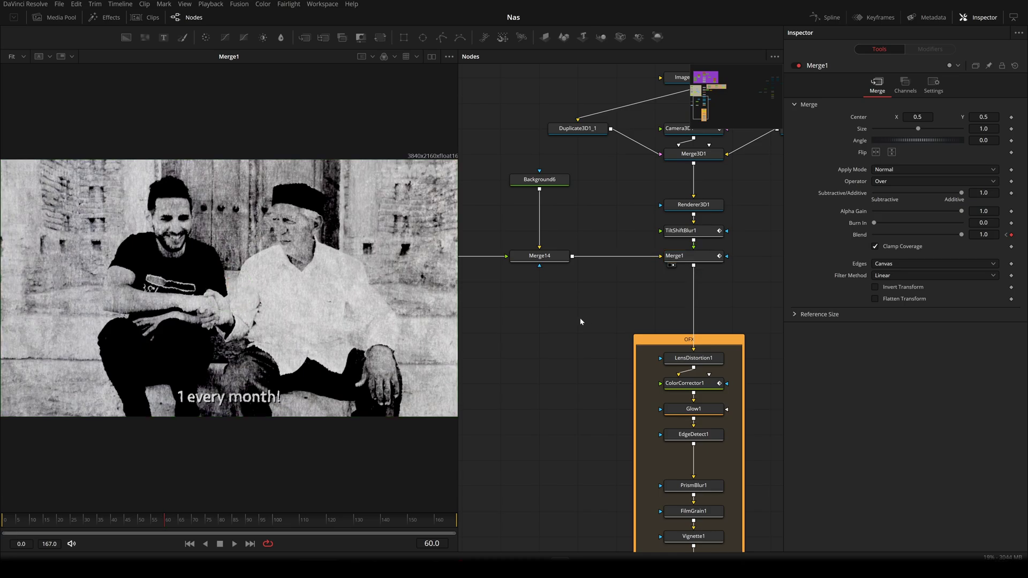
# - Play back the original footage ahead of the newspaper transition and inspect the MediaIn1 clip settings
pyautogui.moveTo(465, 273); pyautogui.dragTo(531, 376)
pyautogui.moveTo(160, 528); pyautogui.dragTo(47, 541)
pyautogui.press('space')
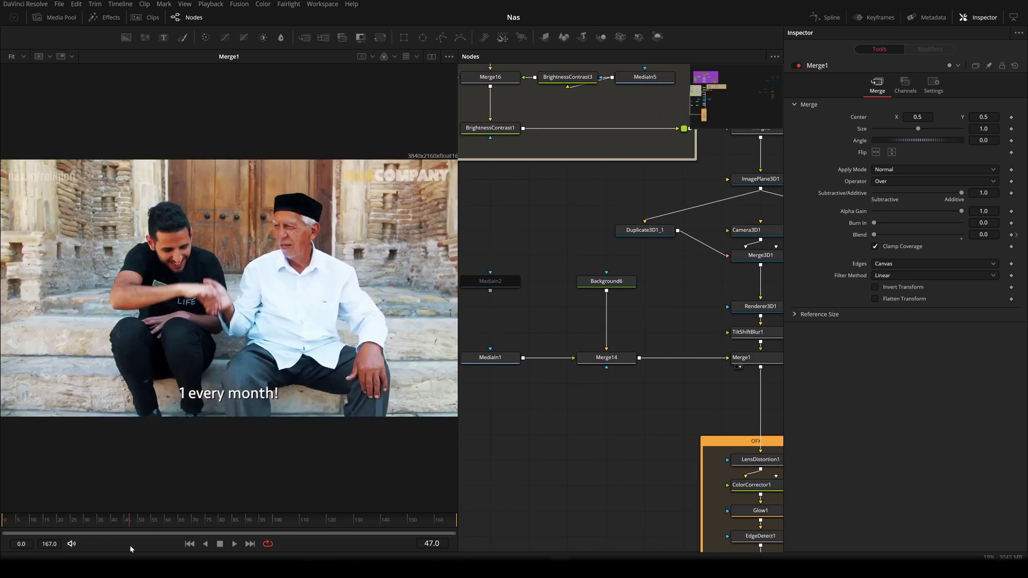
pyautogui.press('space')
pyautogui.click(491, 362)
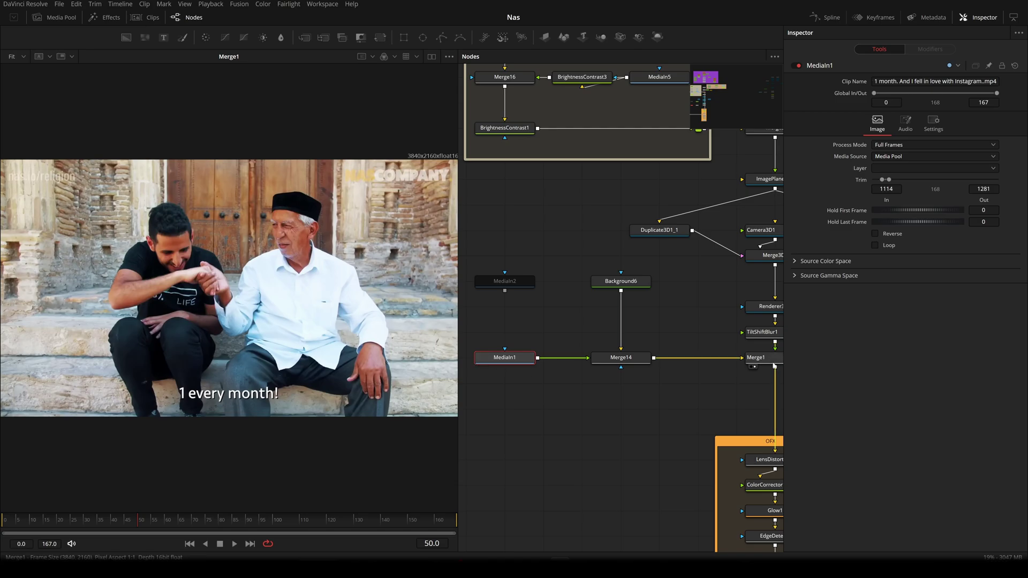
# - Compare frames 59 and 60 of Merge1 to examine its Blend keyframes at the switch from footage to newspaper
pyautogui.click(755, 357)
pyautogui.click(159, 523)
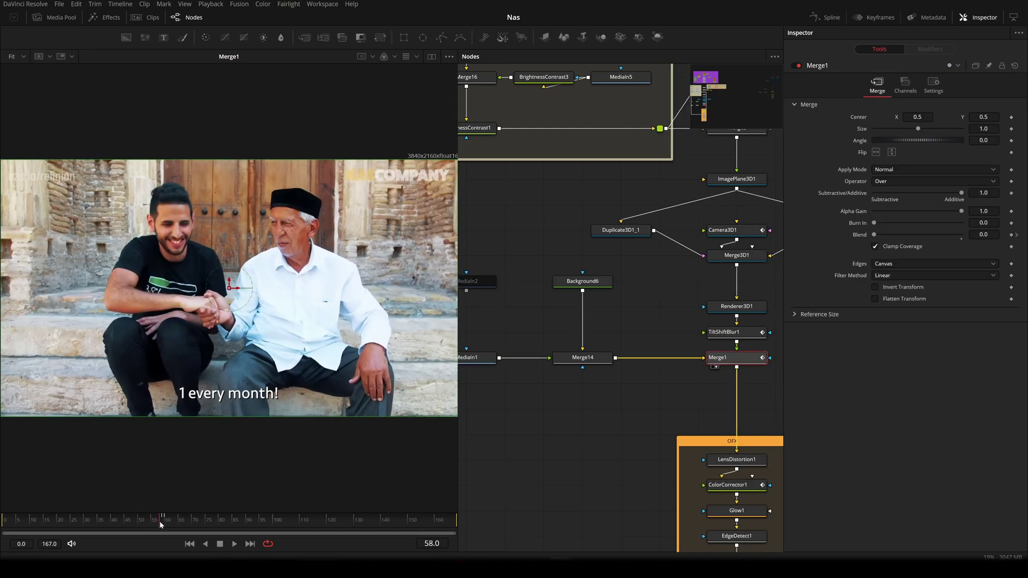
pyautogui.click(163, 524)
pyautogui.click(165, 525)
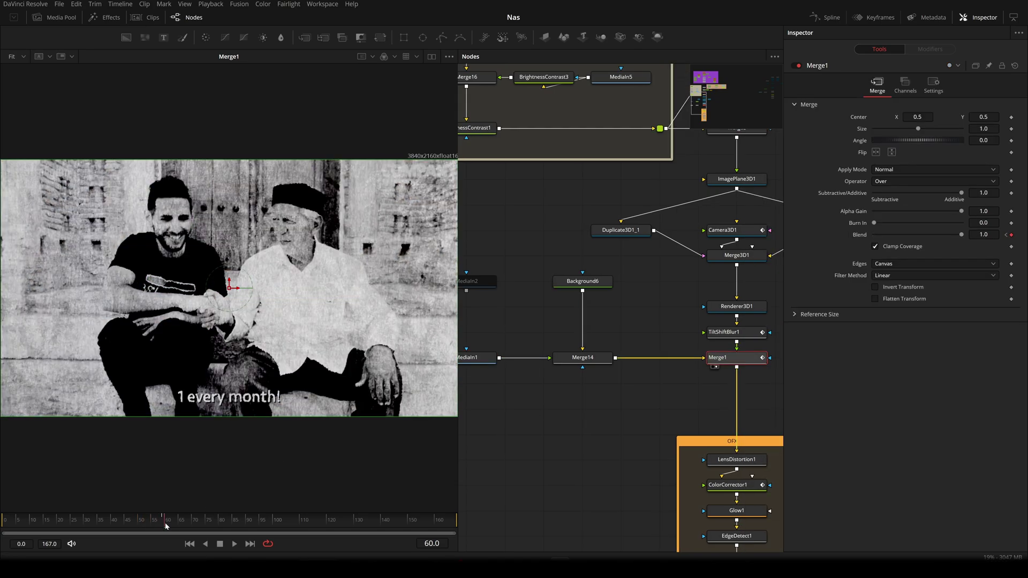
pyautogui.click(162, 526)
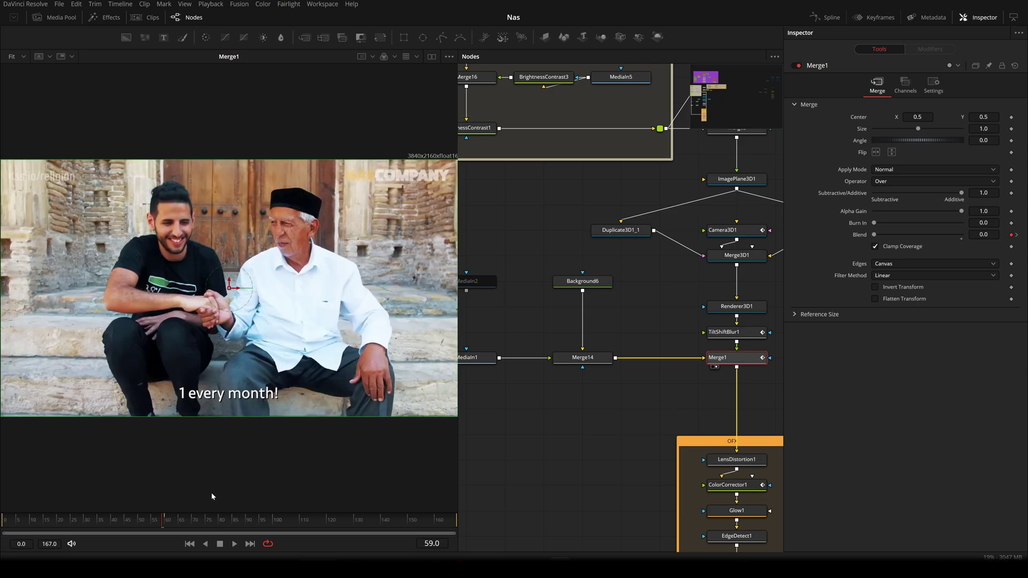
pyautogui.moveTo(750, 377); pyautogui.dragTo(704, 377)
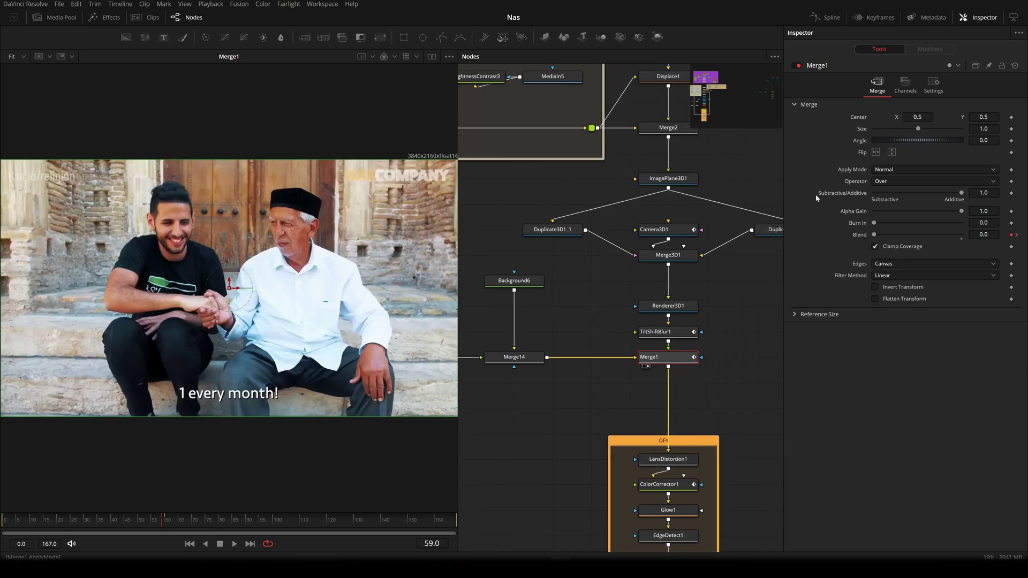
pyautogui.scroll(2, 729, 365)
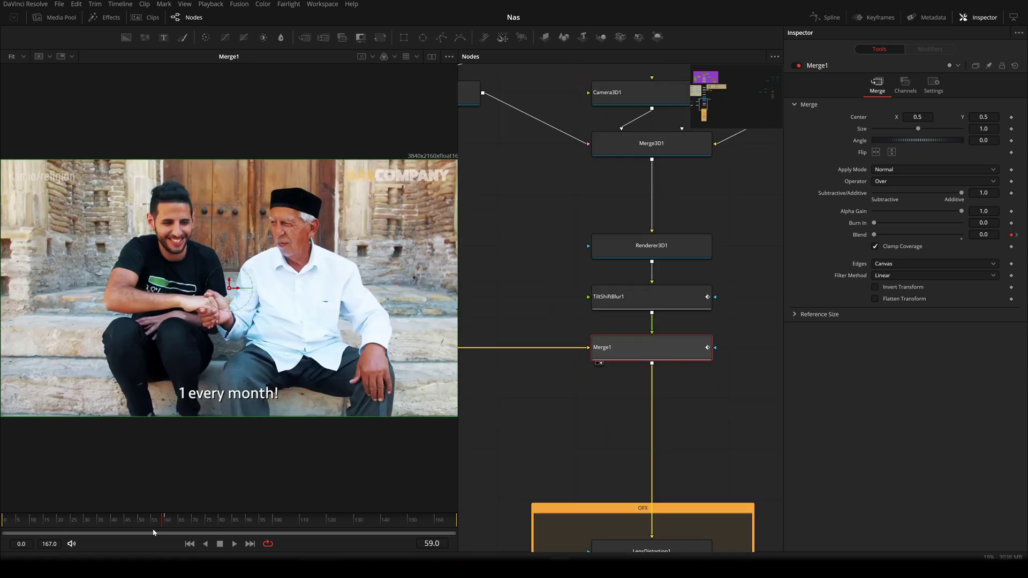
pyautogui.press('Right')
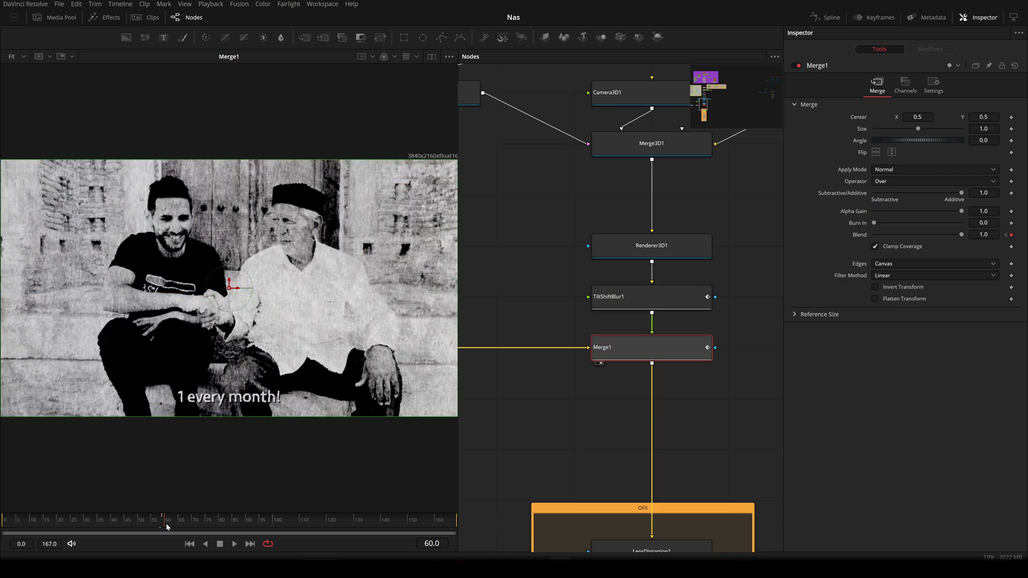
pyautogui.press('Left')
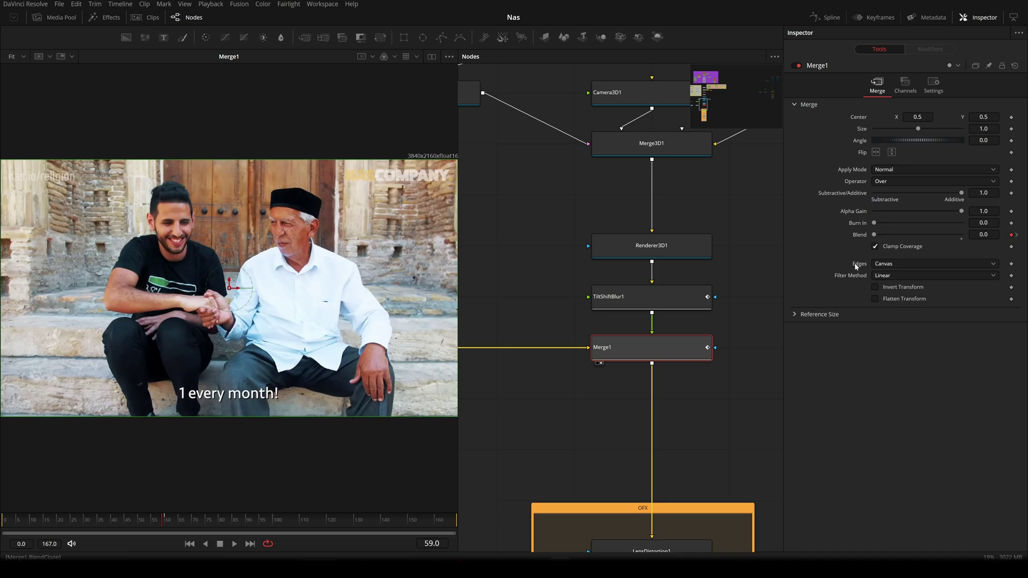
pyautogui.click(167, 524)
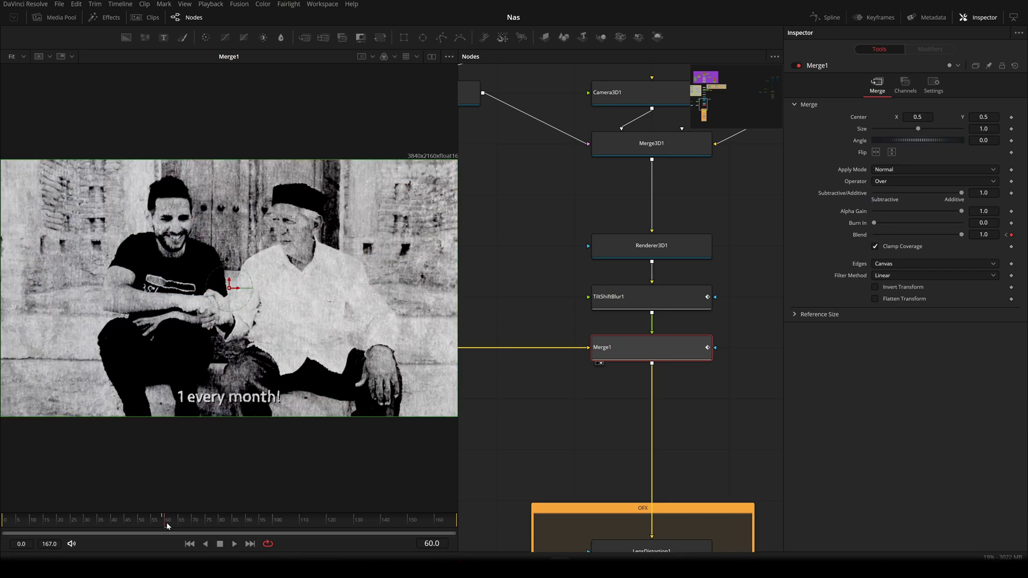
# - Scrub through the Merge1 result from the opening footage to frame 167 to review the whole newspaper camera move
pyautogui.moveTo(165, 522); pyautogui.dragTo(466, 518)
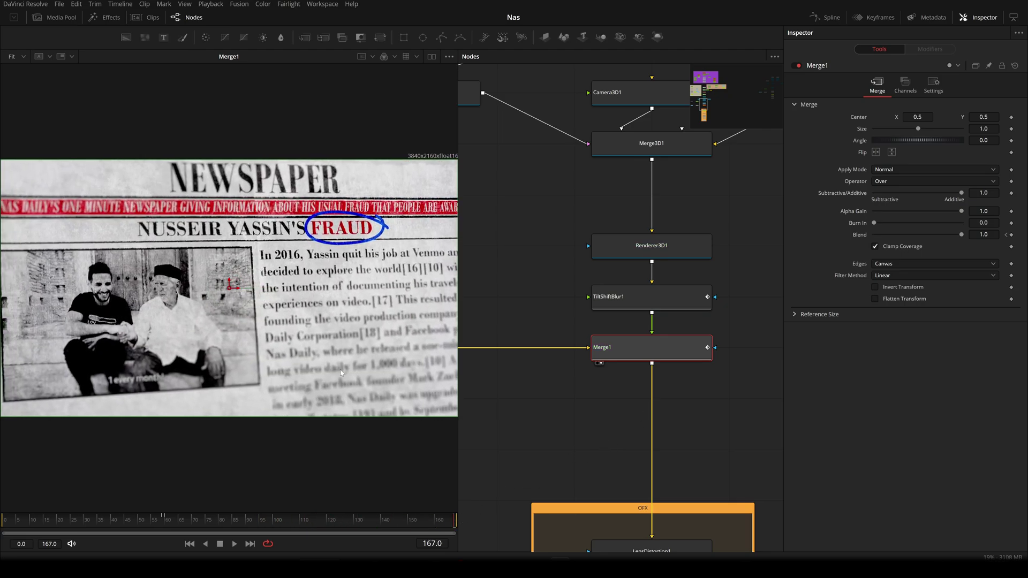
pyautogui.moveTo(284, 524); pyautogui.dragTo(16, 557)
pyautogui.scroll(-6, 597, 411)
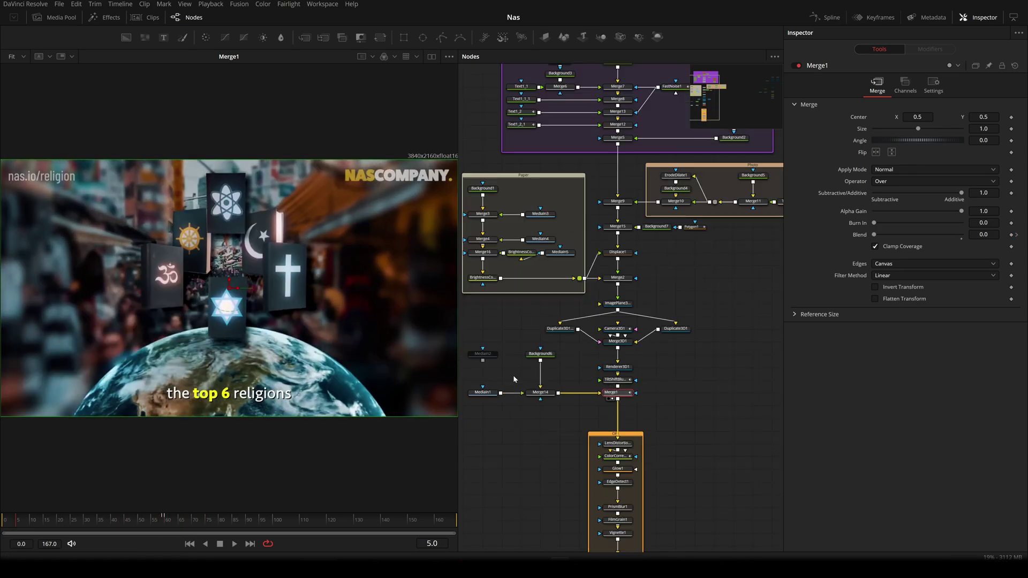
pyautogui.scroll(5, 611, 403)
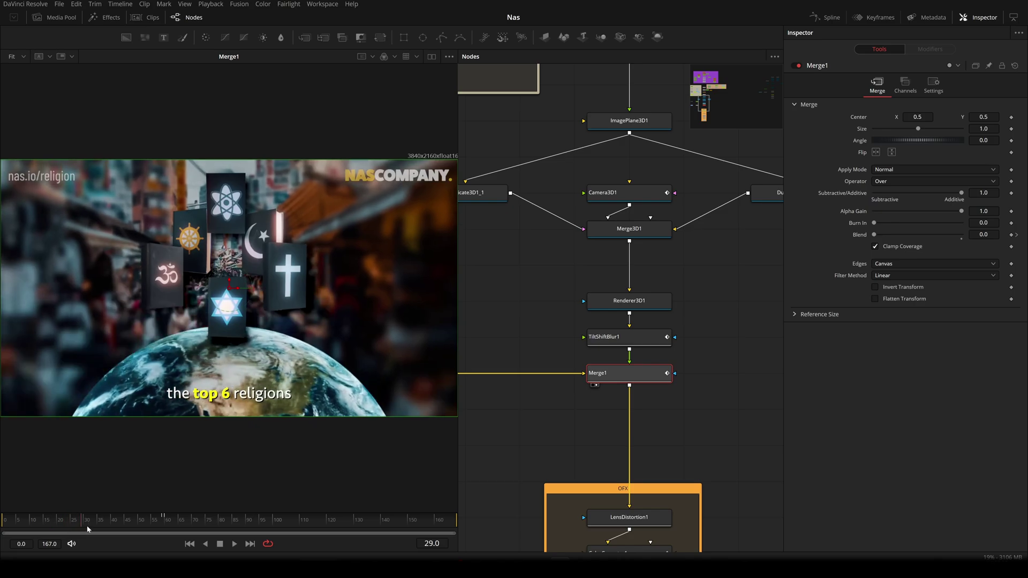
pyautogui.moveTo(87, 527); pyautogui.dragTo(351, 528)
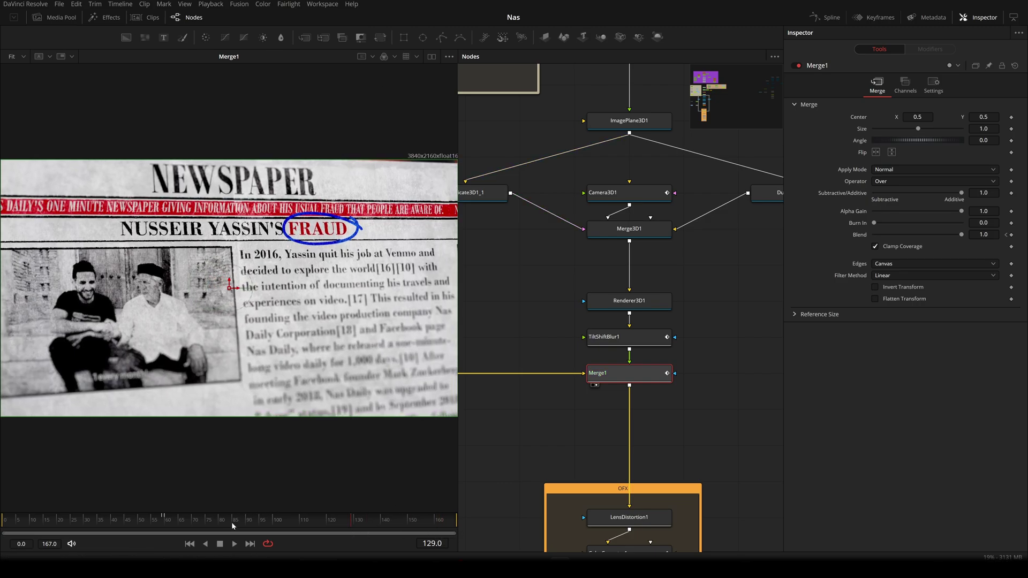
pyautogui.moveTo(231, 522); pyautogui.dragTo(456, 527)
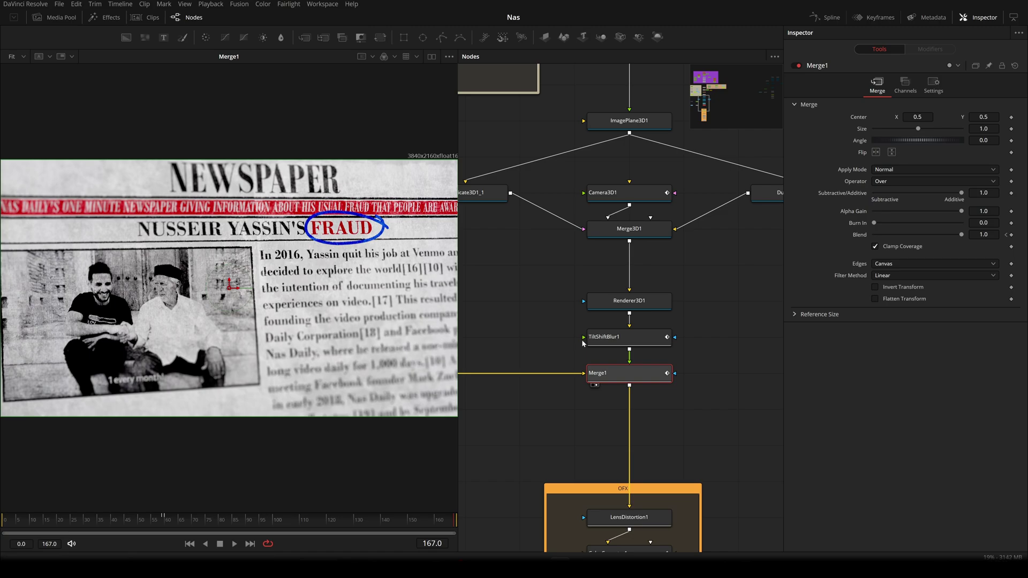
# - Inspect the newspaper's headline and article text up close, and fit the whole image back in the viewer
pyautogui.scroll(-3, 642, 323)
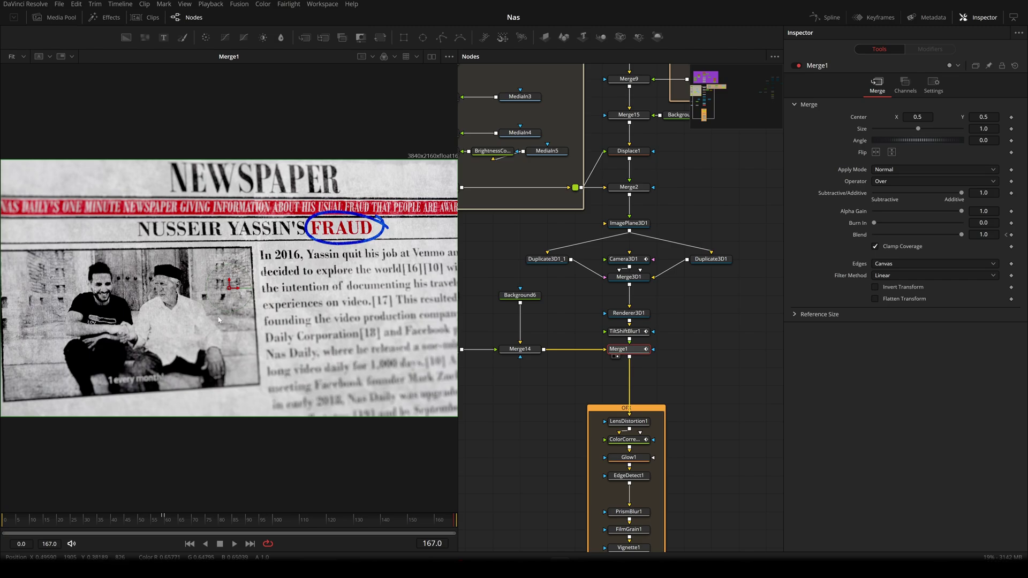
pyautogui.scroll(5, 218, 320)
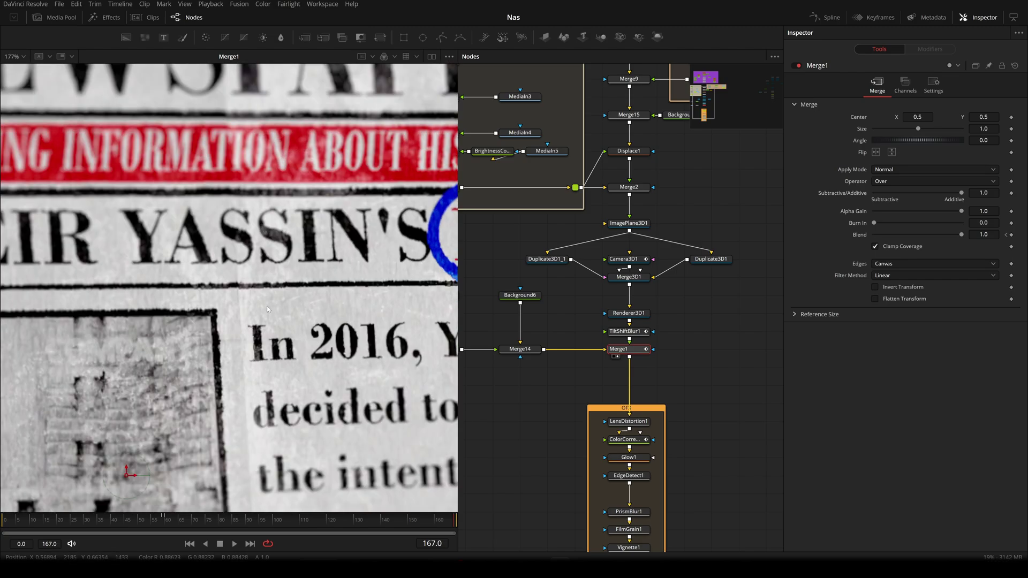
pyautogui.hotkey('shift', 'z')
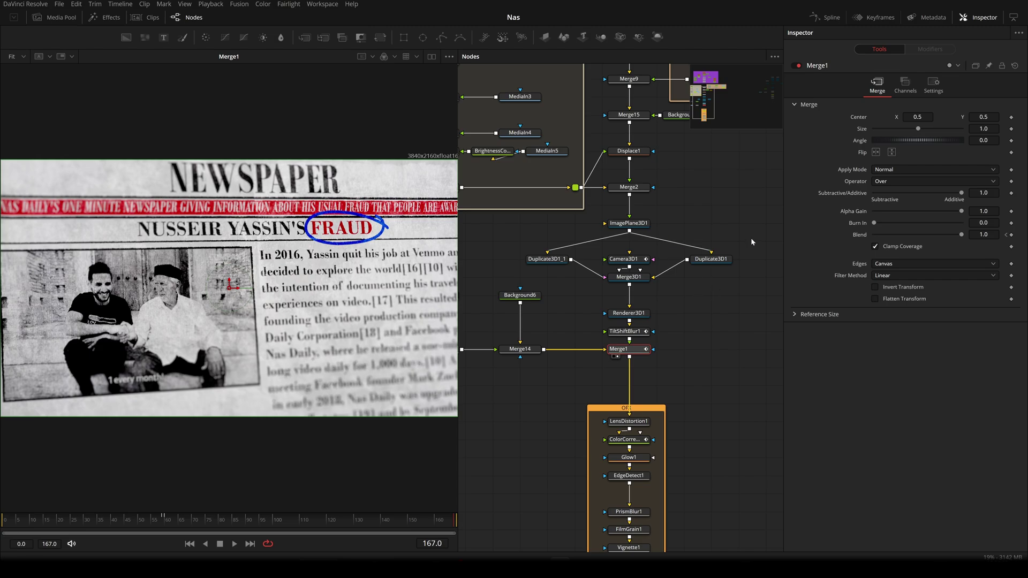
# - Return to the Merge2 node below the Paper group and show its flat newspaper layout in the viewer
pyautogui.moveTo(750, 239); pyautogui.dragTo(757, 442)
pyautogui.scroll(-5, 700, 280)
pyautogui.scroll(5, 689, 280)
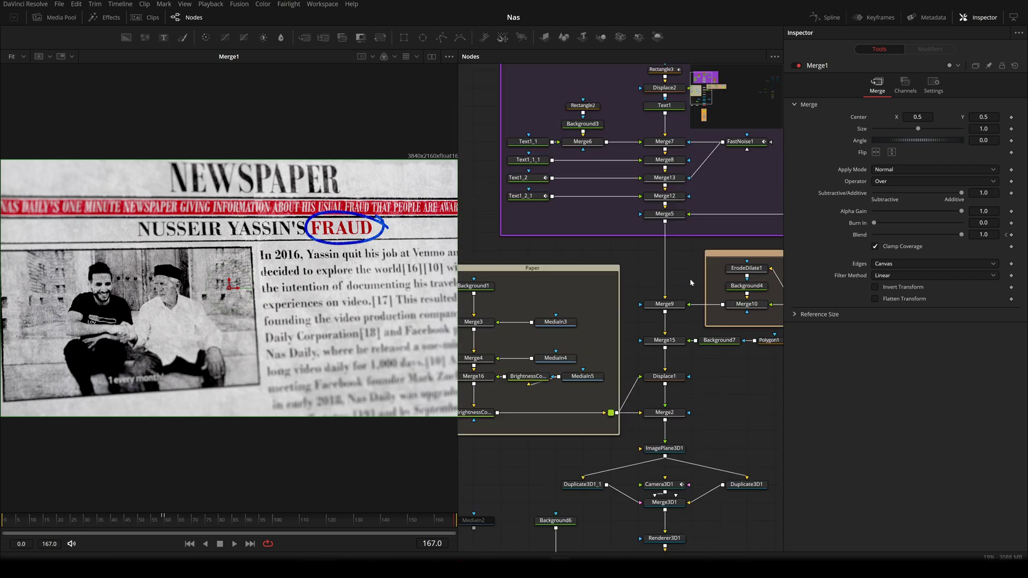
pyautogui.click(676, 414)
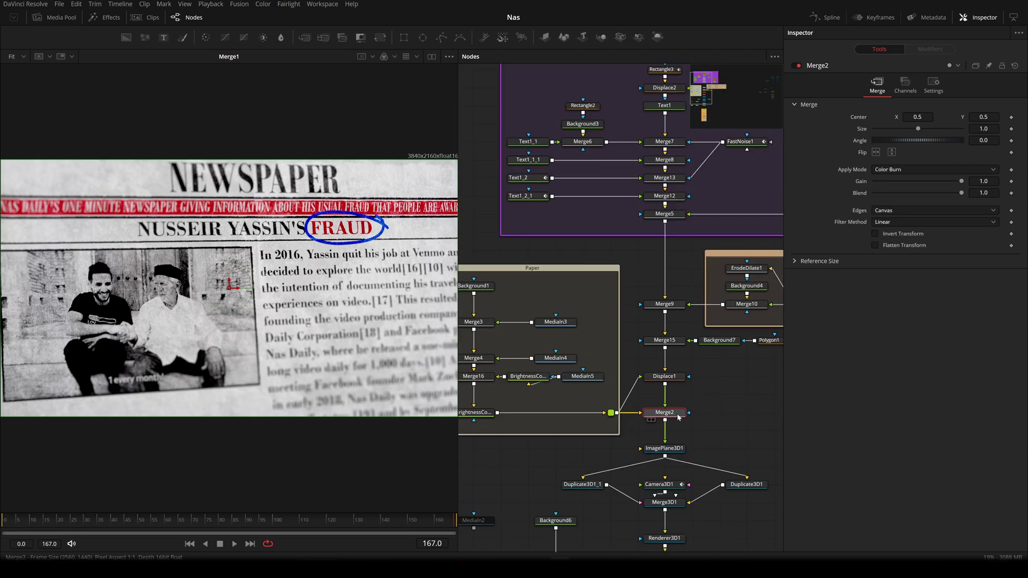
pyautogui.press('1')
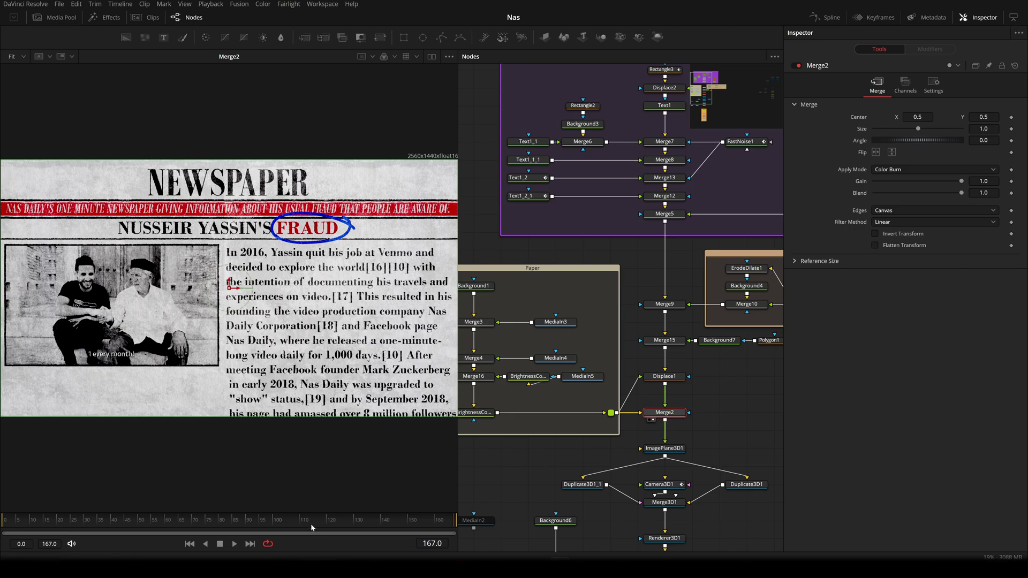
# - Scrub the Merge2 result onward from frame 60 to review how the article text, headlines and blue circle animate in
pyautogui.click(173, 529)
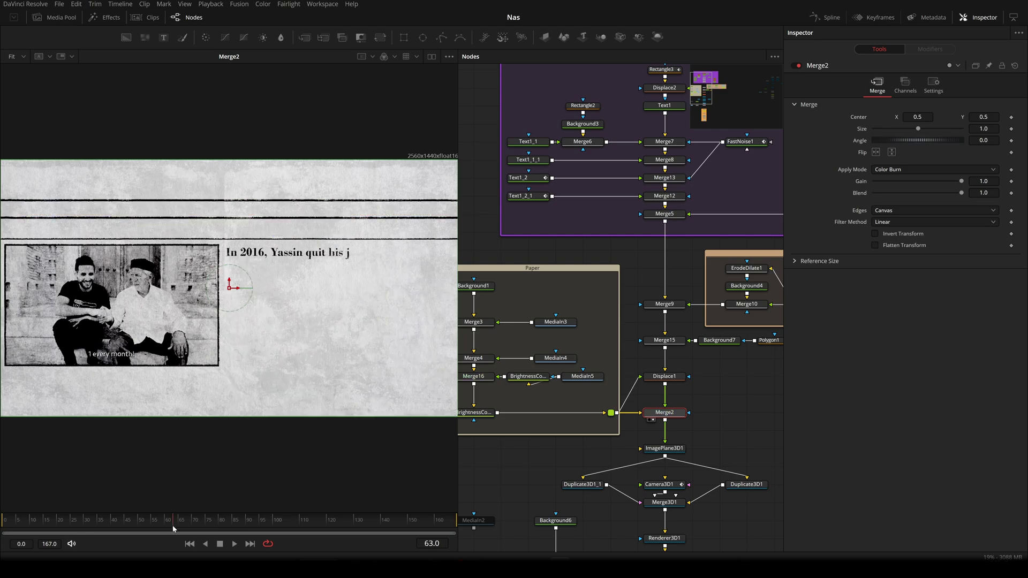
pyautogui.moveTo(173, 529); pyautogui.dragTo(165, 530)
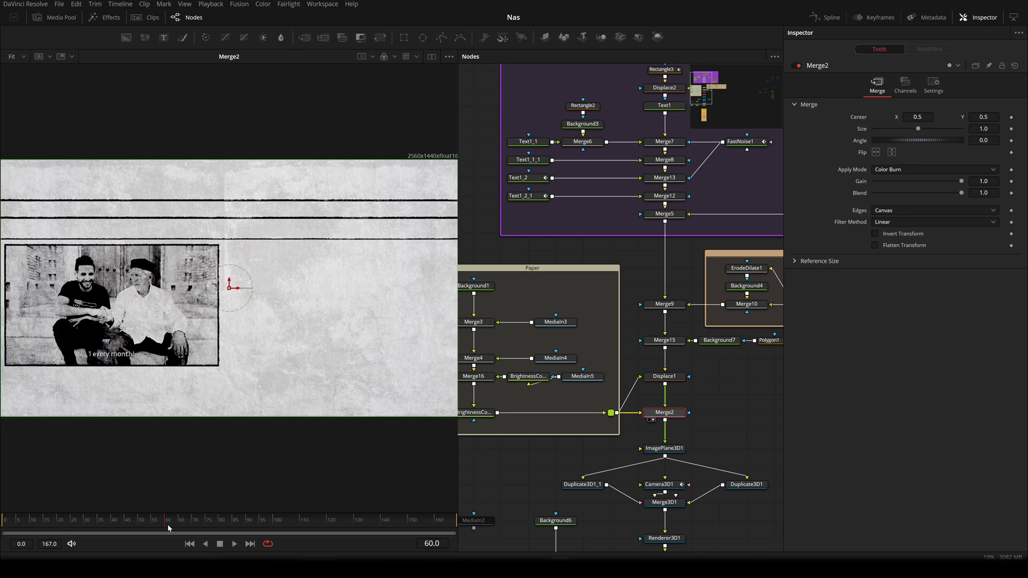
pyautogui.moveTo(168, 529); pyautogui.dragTo(288, 527)
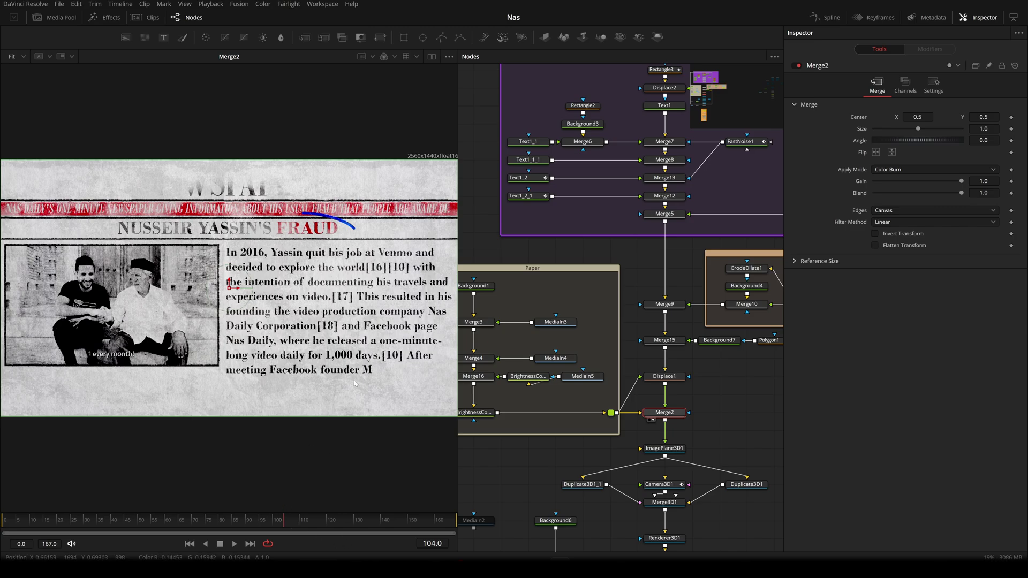
pyautogui.moveTo(284, 528); pyautogui.dragTo(347, 539)
pyautogui.click(281, 523)
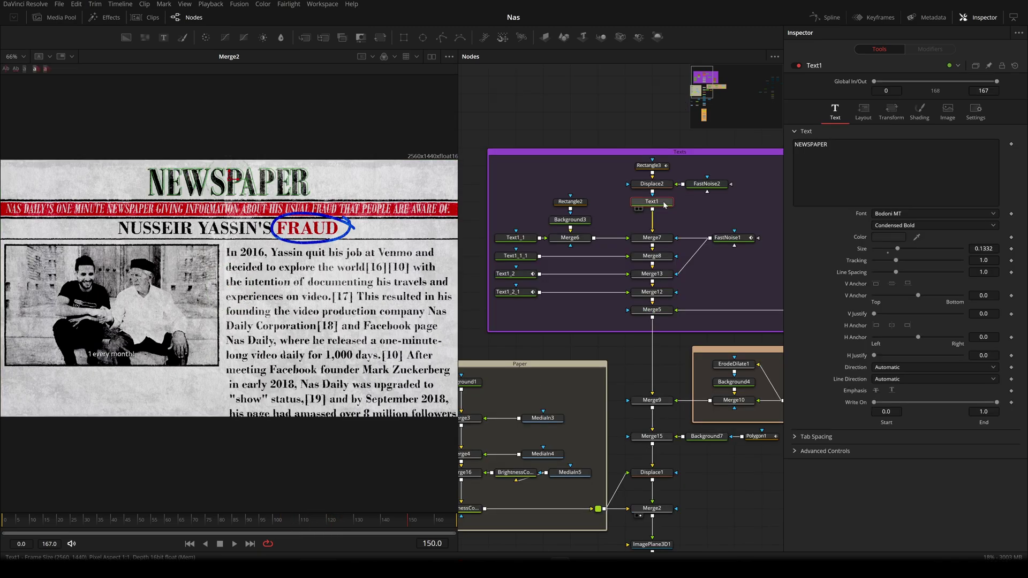
# - Show the Text1 title in the viewer and inspect it with the checker underlay turned off, restoring the underlay at the end
pyautogui.press('1')
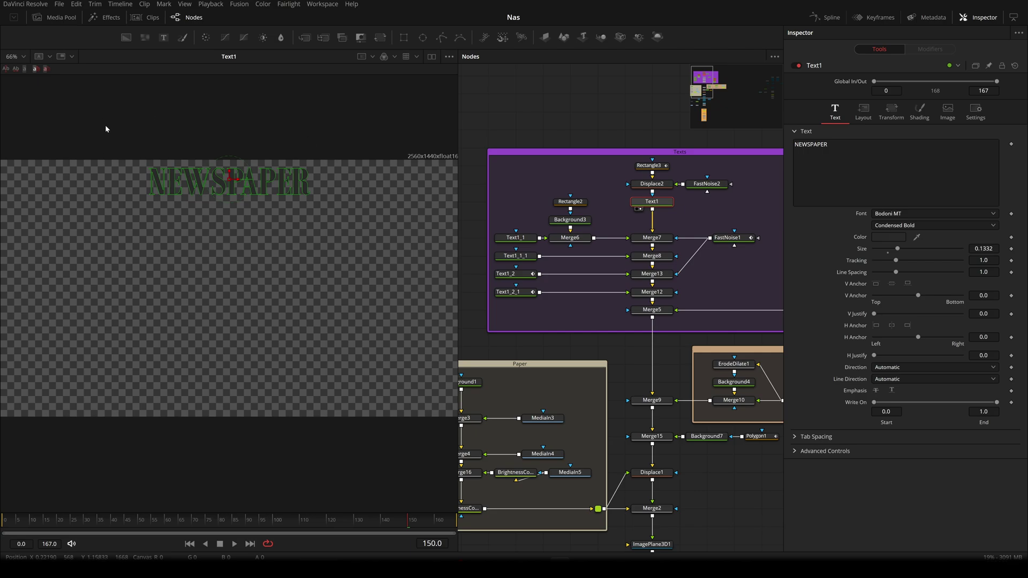
pyautogui.moveTo(105, 128); pyautogui.dragTo(429, 322)
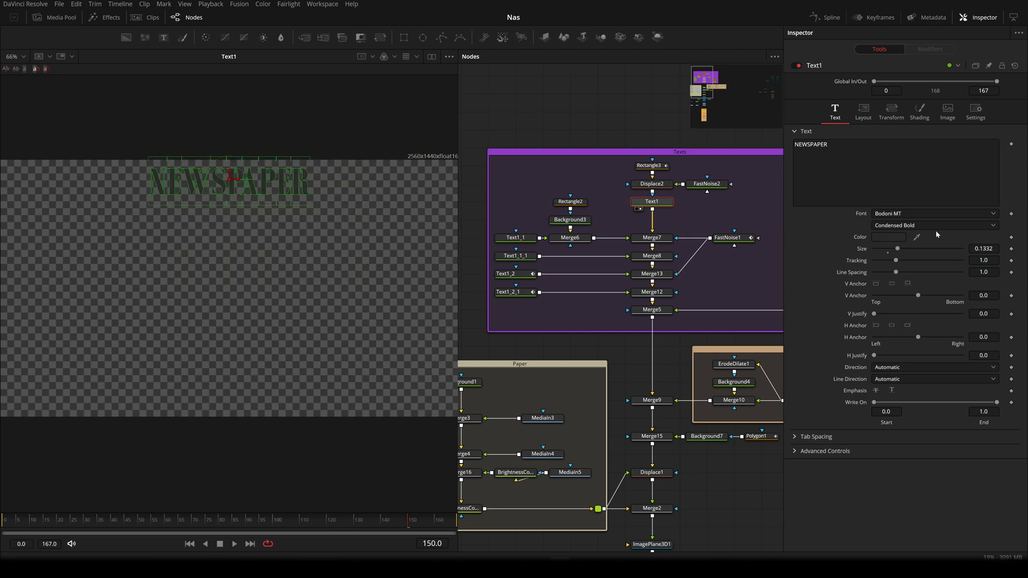
pyautogui.click(507, 130)
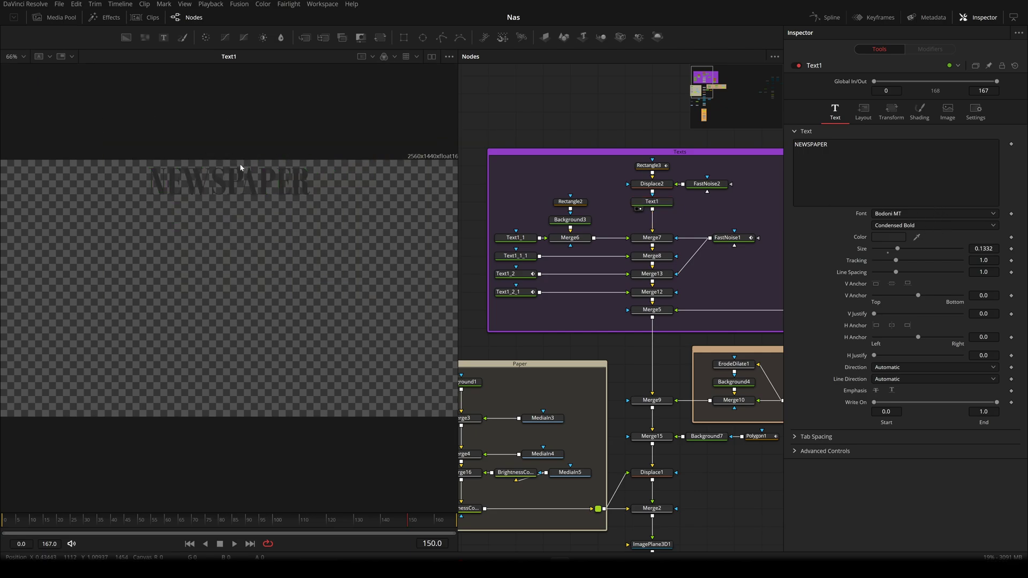
pyautogui.moveTo(198, 194); pyautogui.dragTo(198, 244)
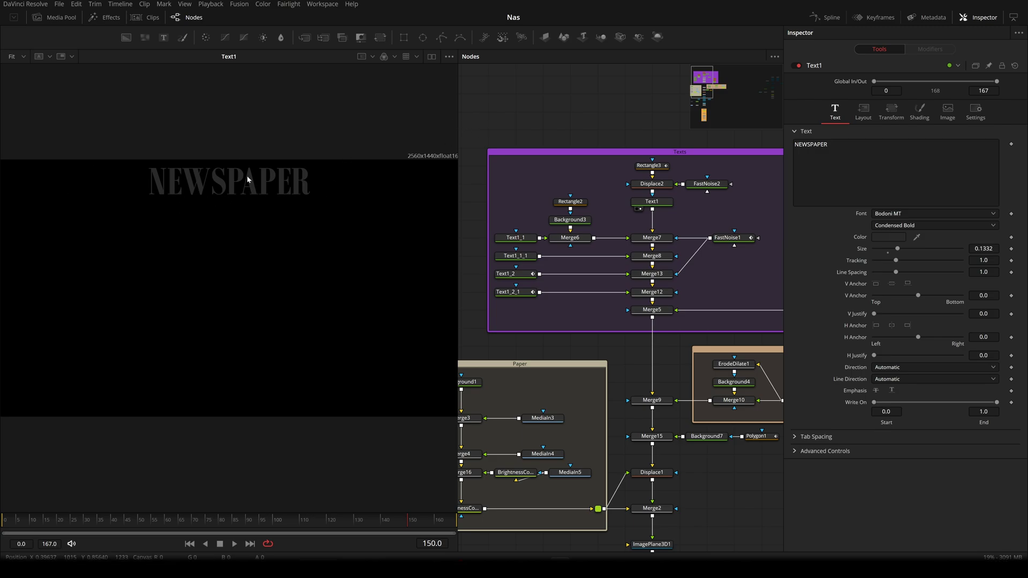
pyautogui.moveTo(100, 134); pyautogui.dragTo(329, 298)
pyautogui.click(449, 57)
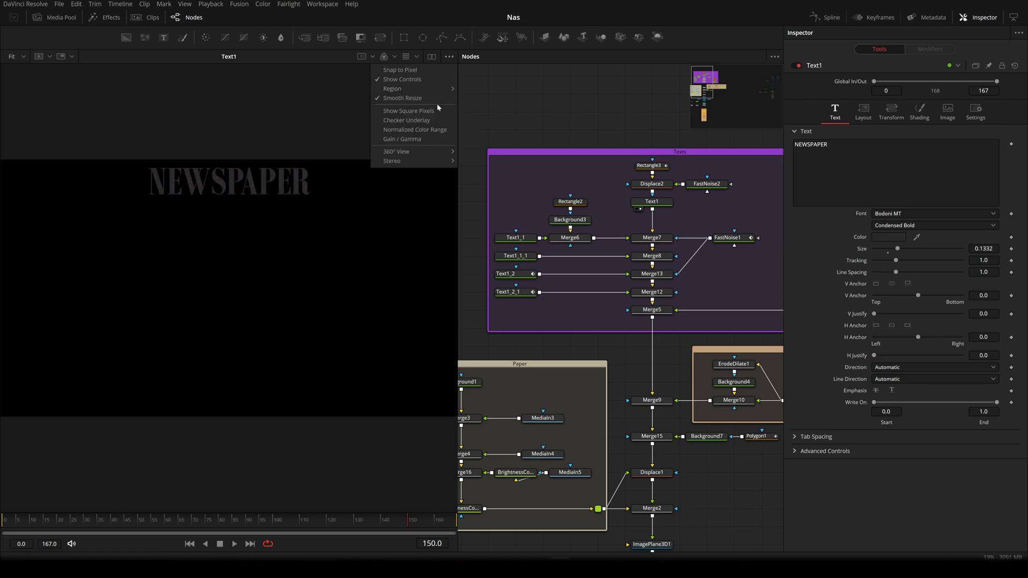
pyautogui.click(432, 119)
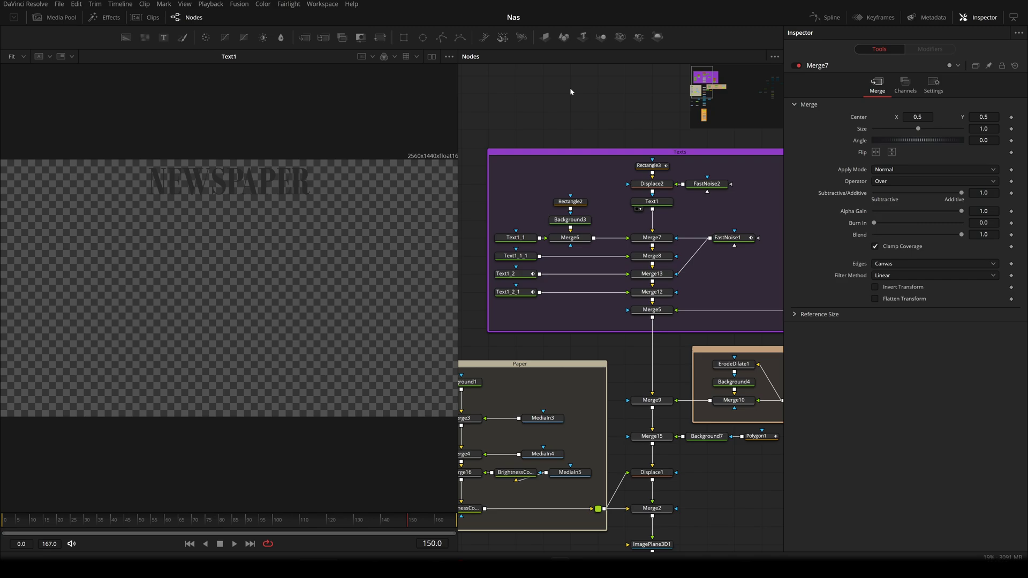
# - Undo the accidental resize of Merge7 and show its combined title and red banner in the viewer
pyautogui.click(642, 239)
pyautogui.moveTo(158, 164); pyautogui.dragTo(280, 246)
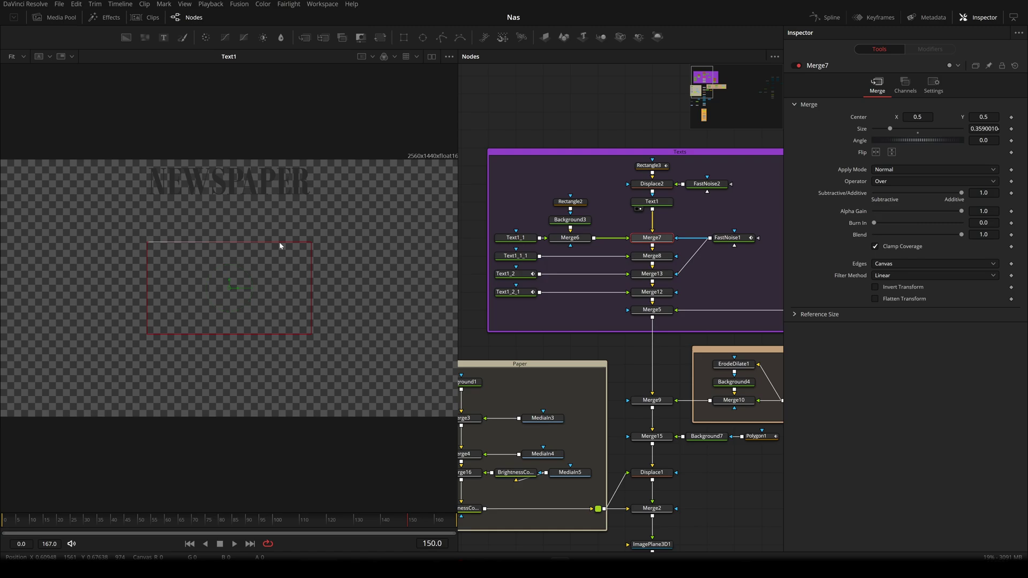
pyautogui.hotkey('ctrl', 'z')
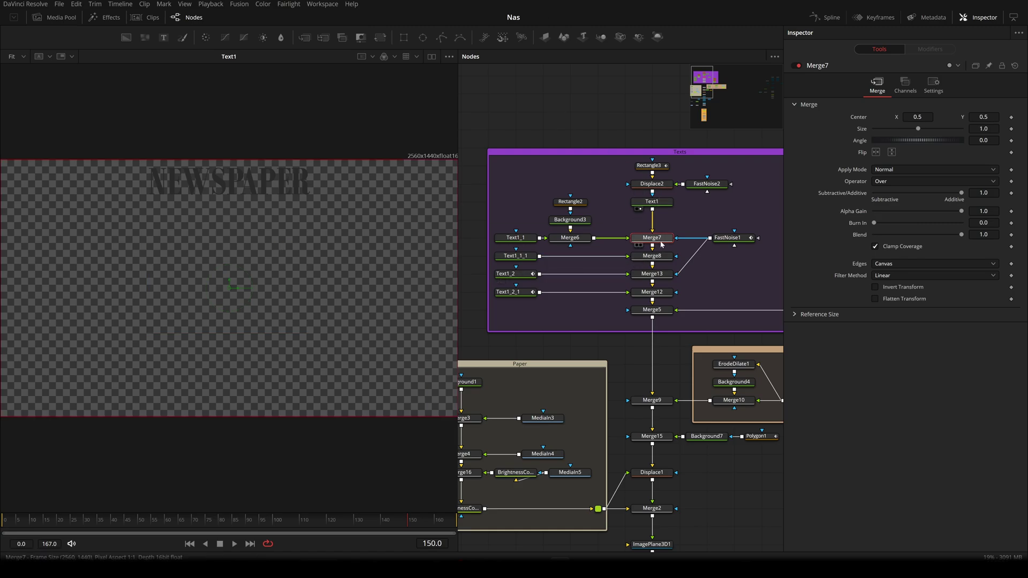
pyautogui.press('2')
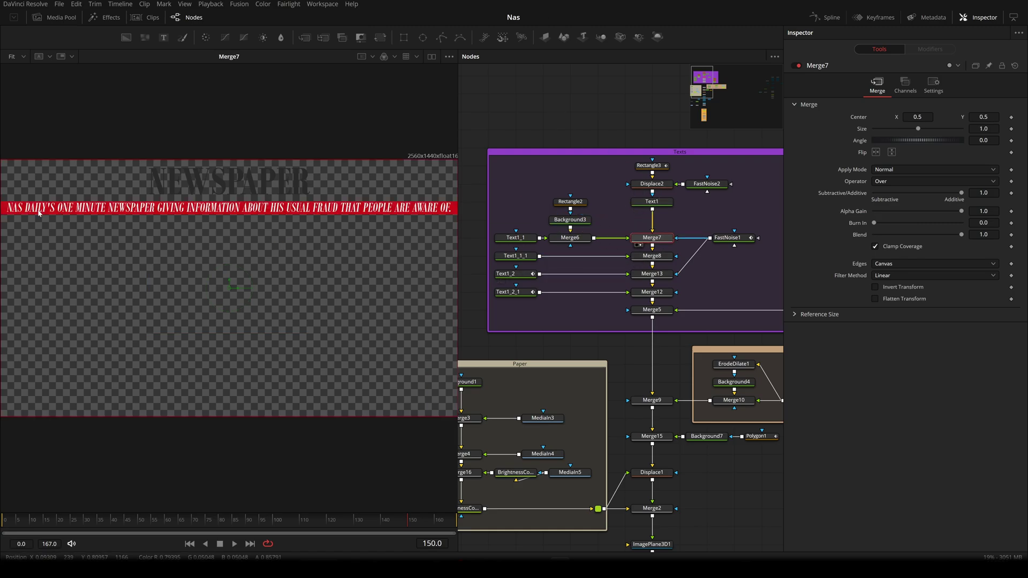
# - Examine Text1_1's font settings and shading elements, ending on White Solid Fill, and show the banner text alone in the viewer
pyautogui.click(520, 239)
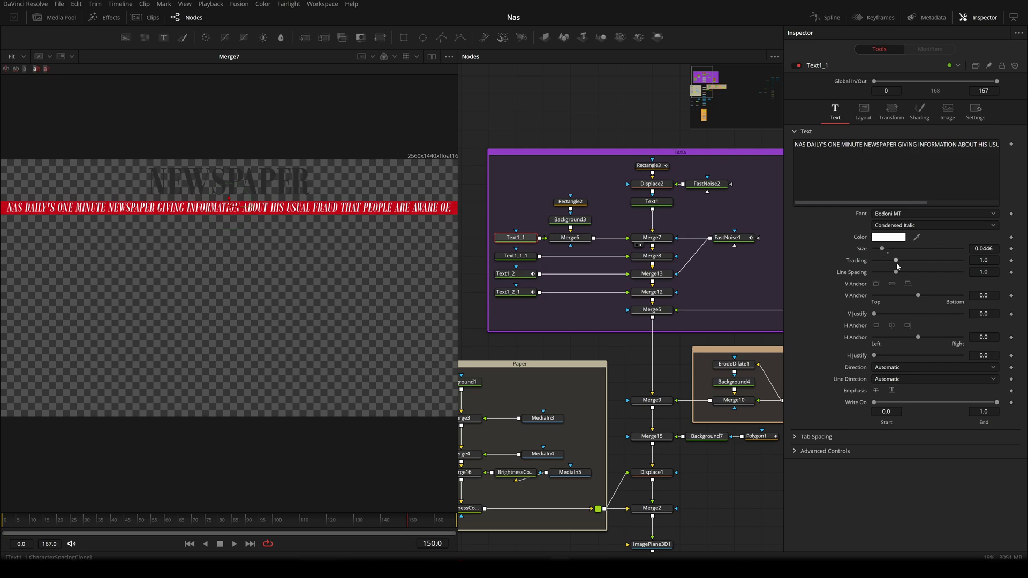
pyautogui.click(928, 112)
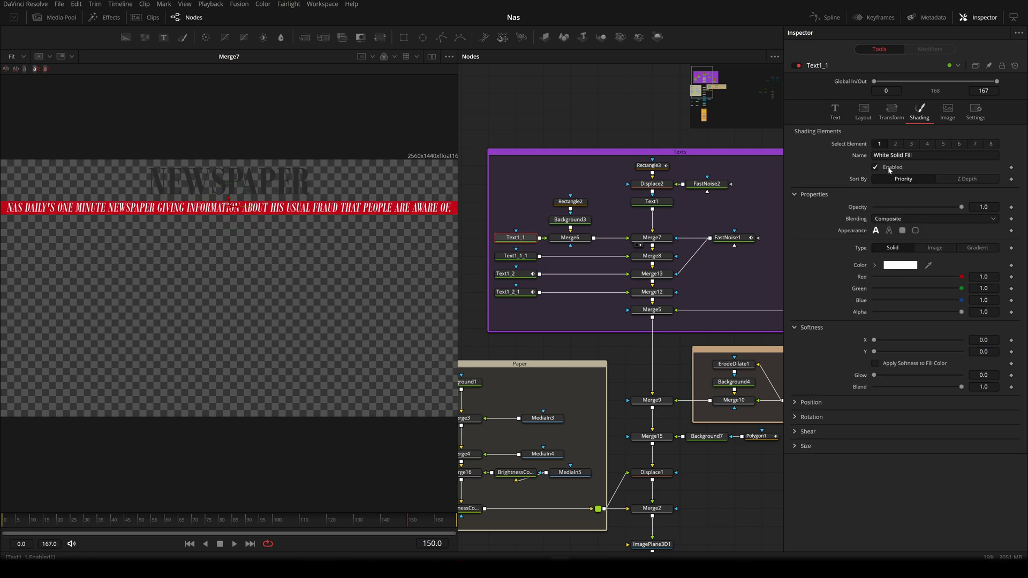
pyautogui.click(912, 145)
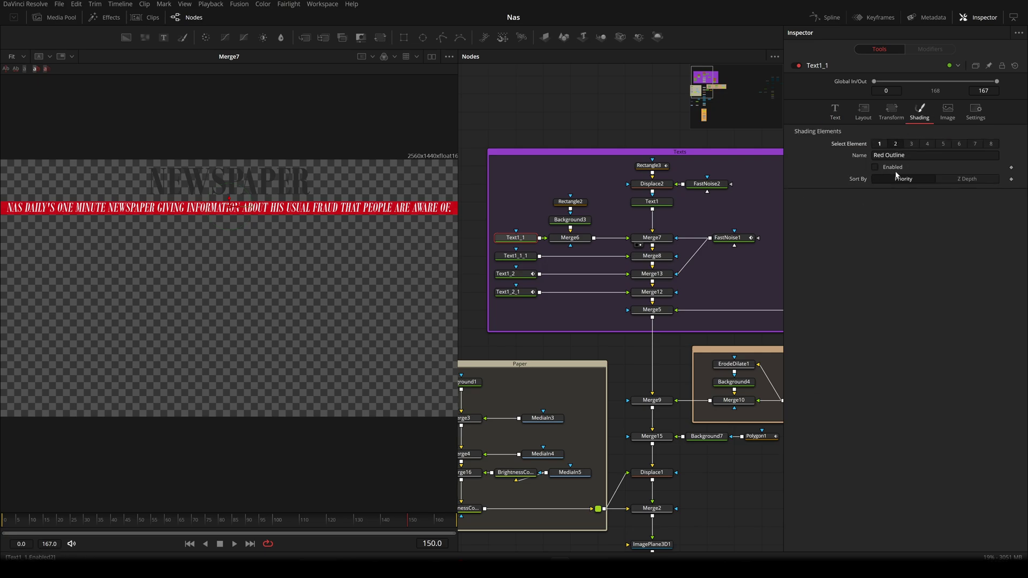
pyautogui.click(927, 144)
pyautogui.click(880, 145)
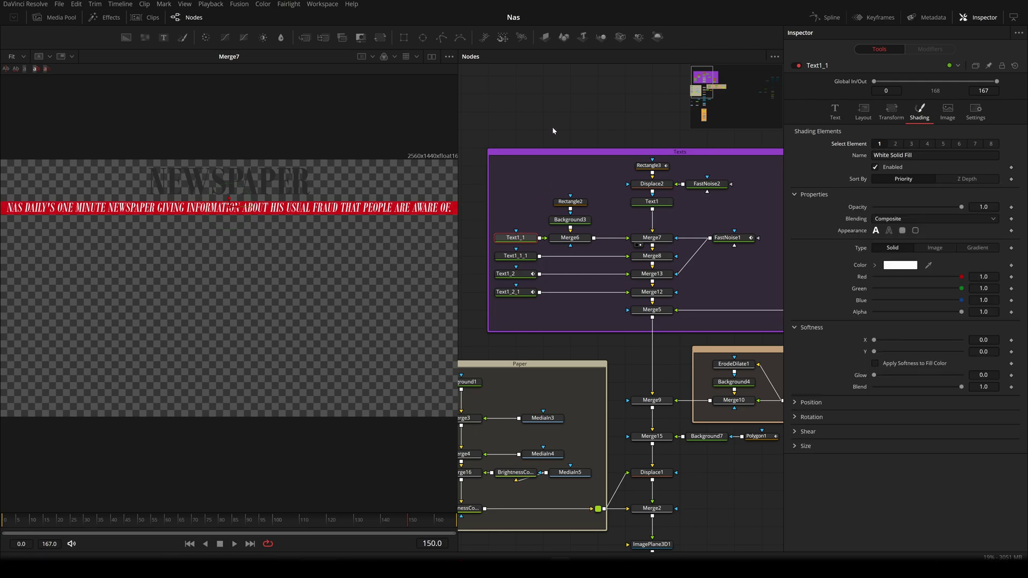
pyautogui.press('1')
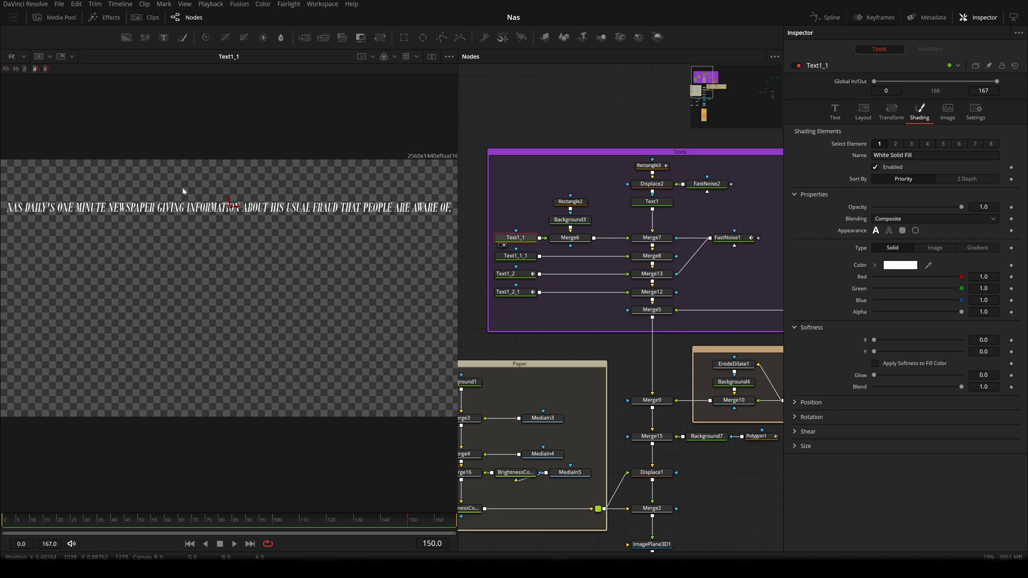
# - View Merge6, its Rectangle2 mask and Background3 fill in turn, and return to the Merge6 result to examine how the banner is built
pyautogui.click(580, 241)
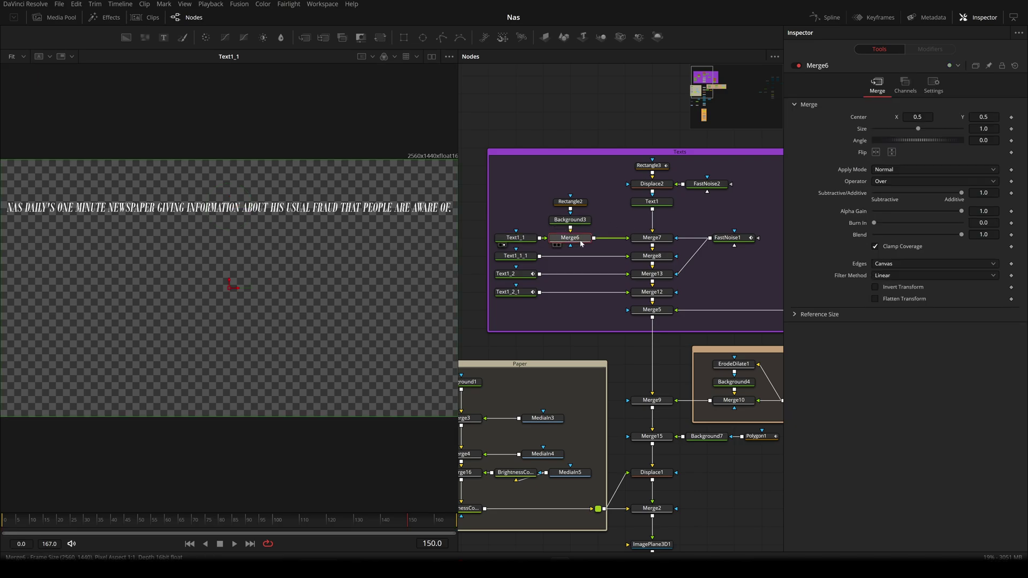
pyautogui.press('1')
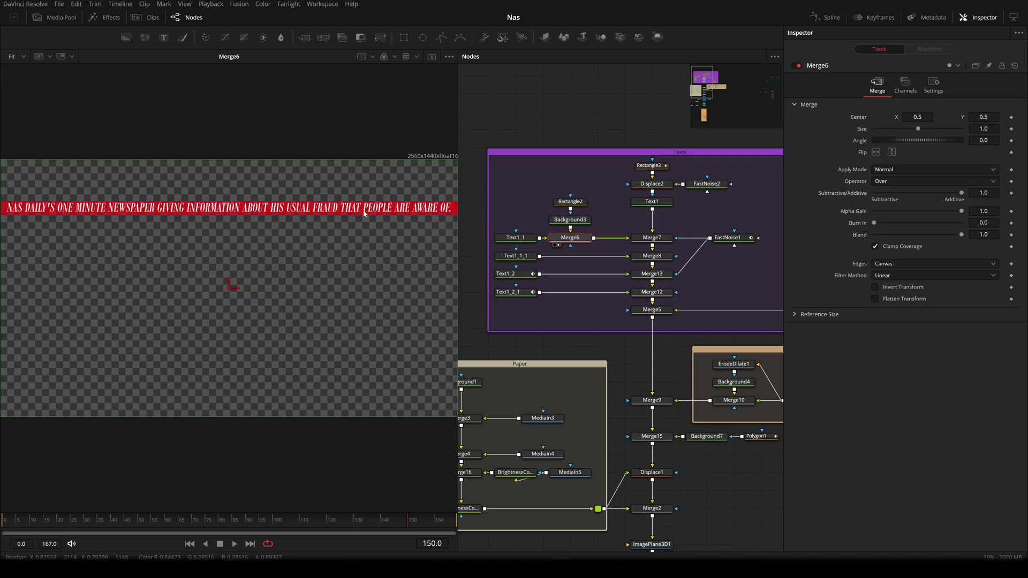
pyautogui.click(582, 203)
pyautogui.press('1')
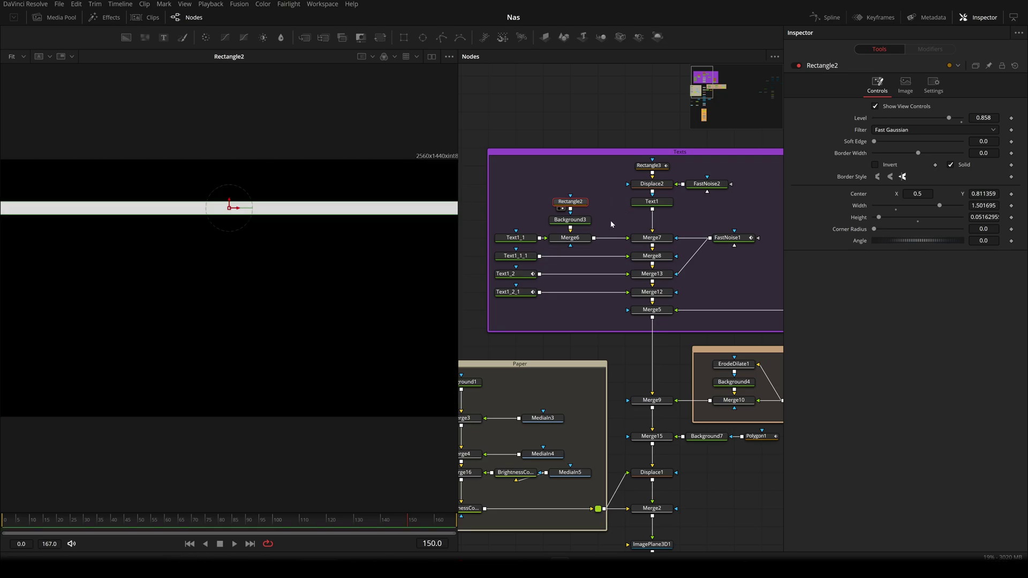
pyautogui.click(569, 219)
pyautogui.press('1')
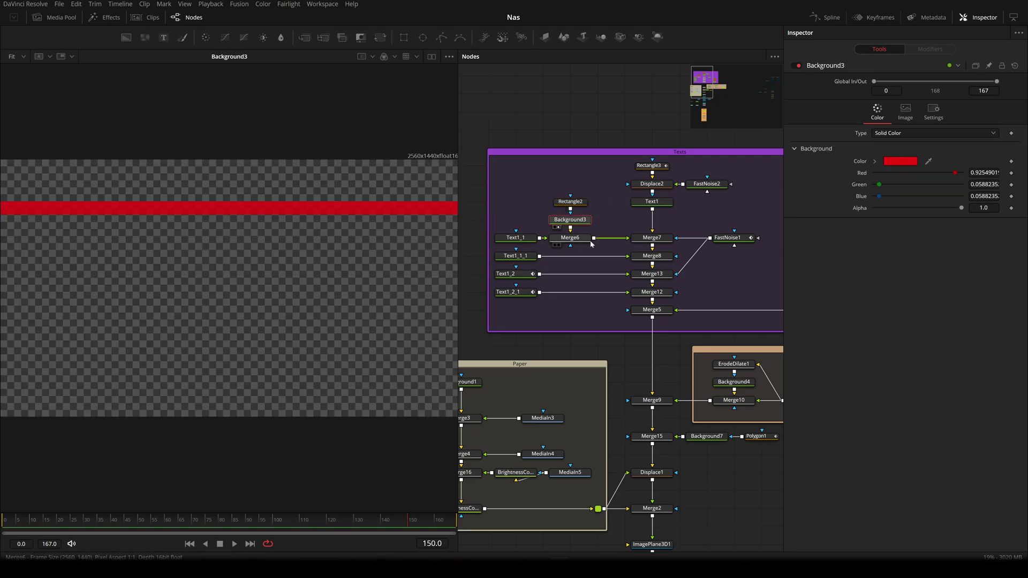
pyautogui.moveTo(588, 240); pyautogui.dragTo(455, 205)
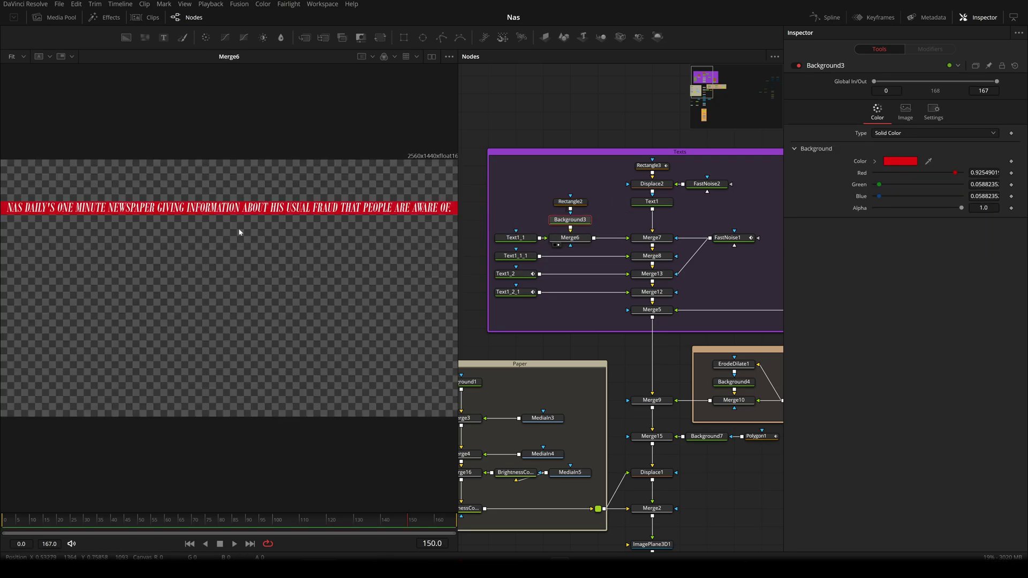
# - Show the Merge7 result and compare it with the Merge8 result below it in the node chain
pyautogui.click(638, 245)
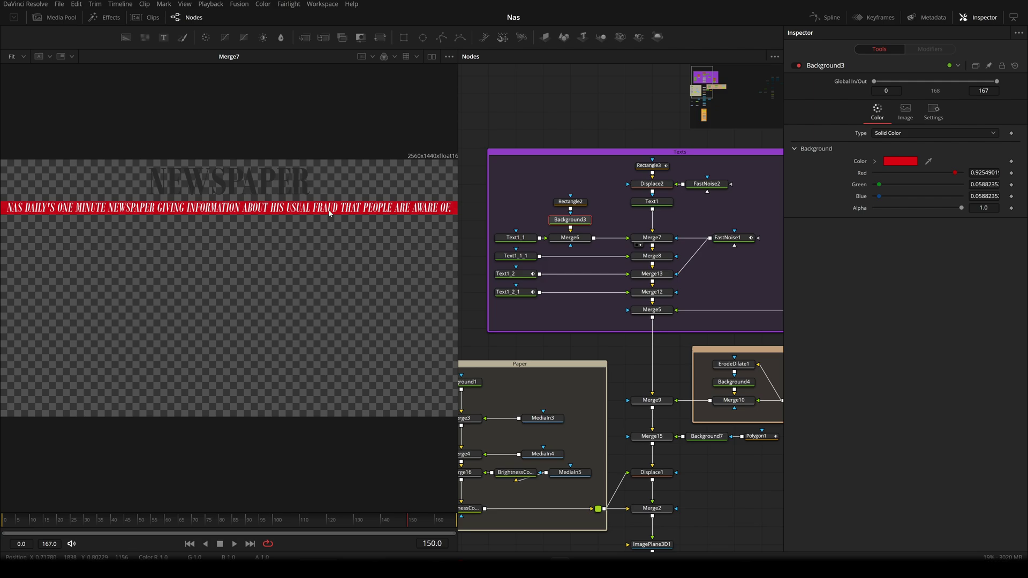
pyautogui.click(659, 257)
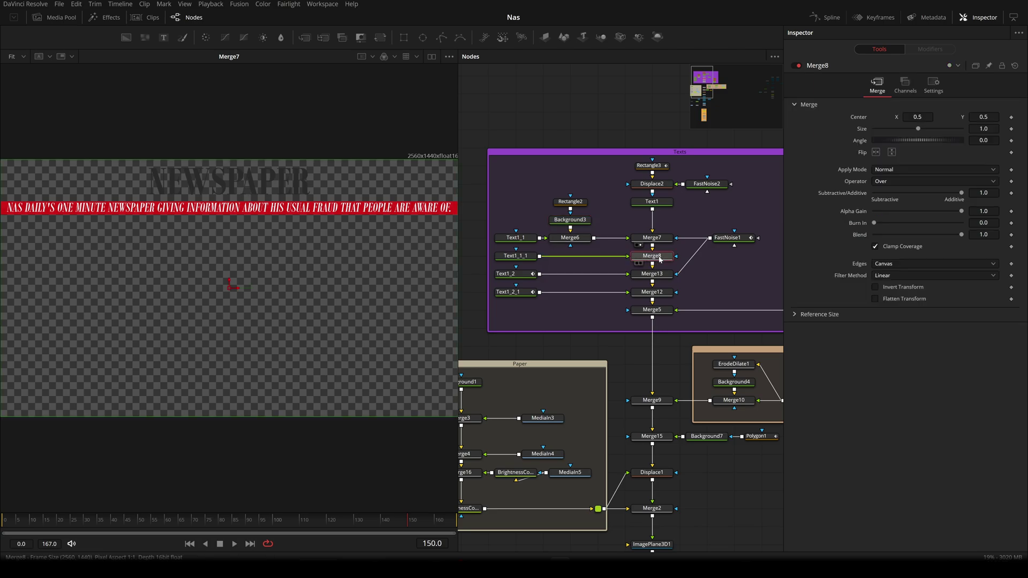
pyautogui.press('1')
pyautogui.keyDown('ctrl'); pyautogui.click(515, 256); pyautogui.keyUp('ctrl')
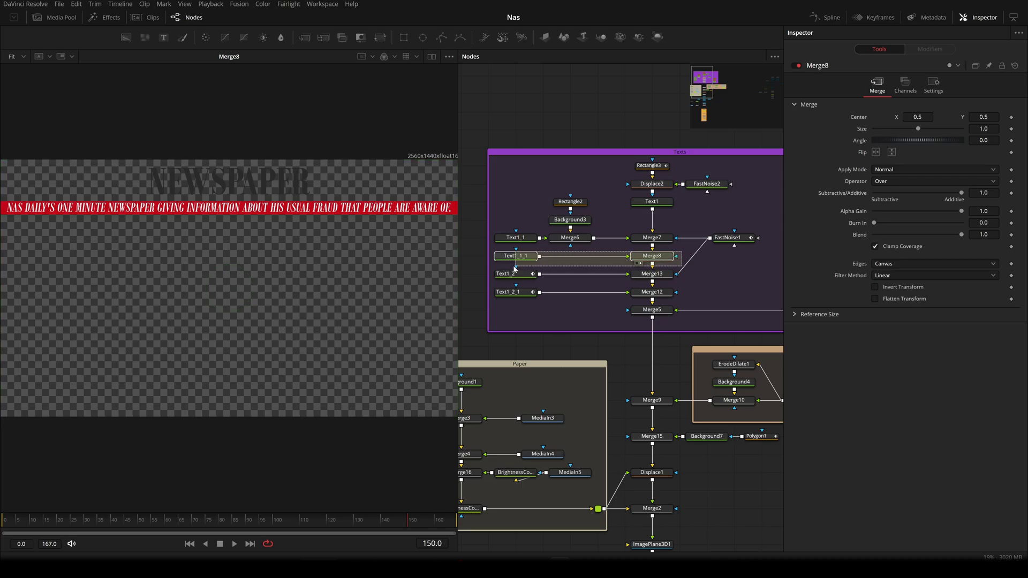
pyautogui.hotkey('ctrl', 'p')
pyautogui.hotkey('ctrl', 'p')
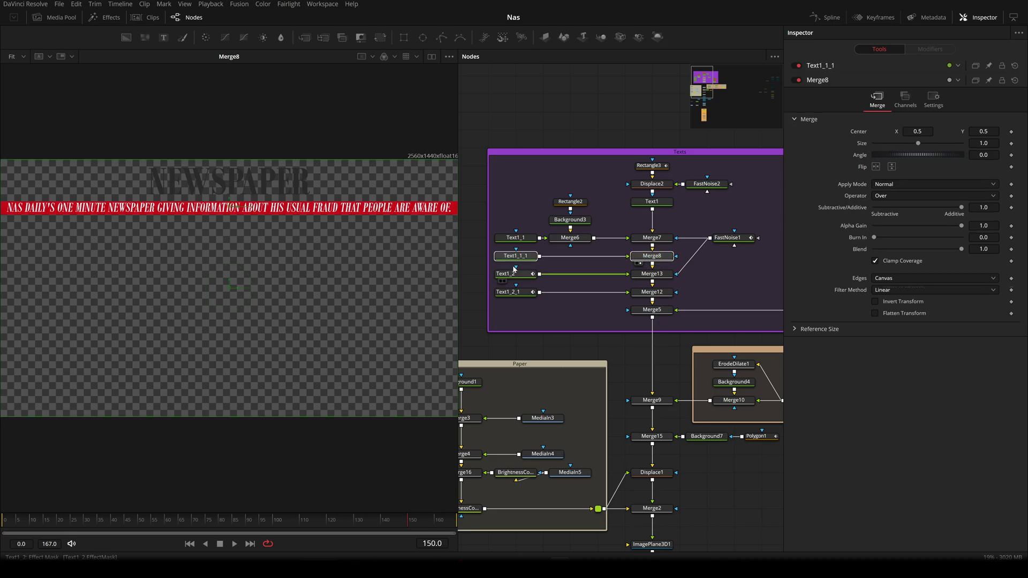
pyautogui.click(544, 38)
pyautogui.hotkey('ctrl', 'z')
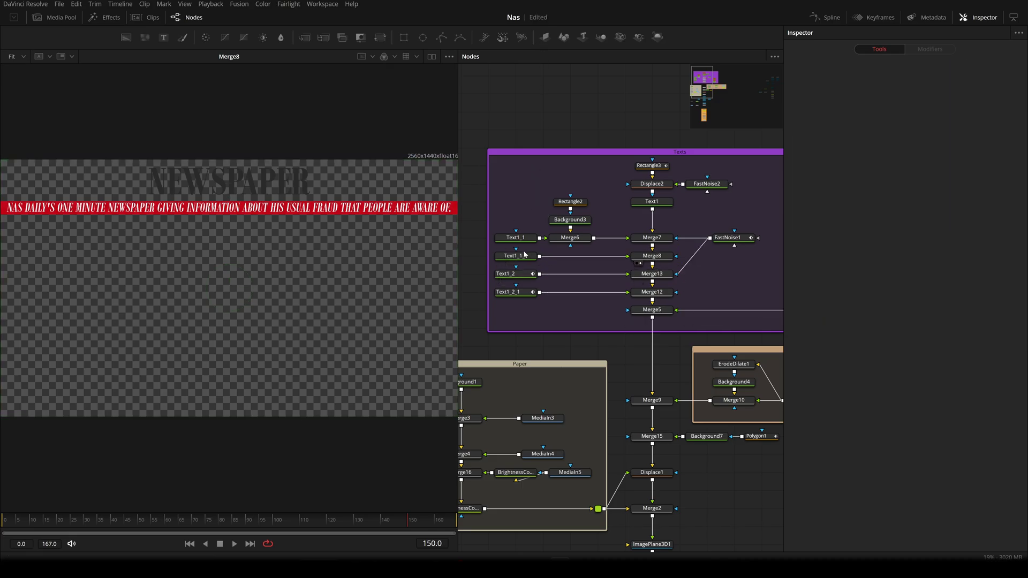
# - Show the Text1_1_1 node's output, and the Merge13 result with the added headline, in the viewer
pyautogui.press('1')
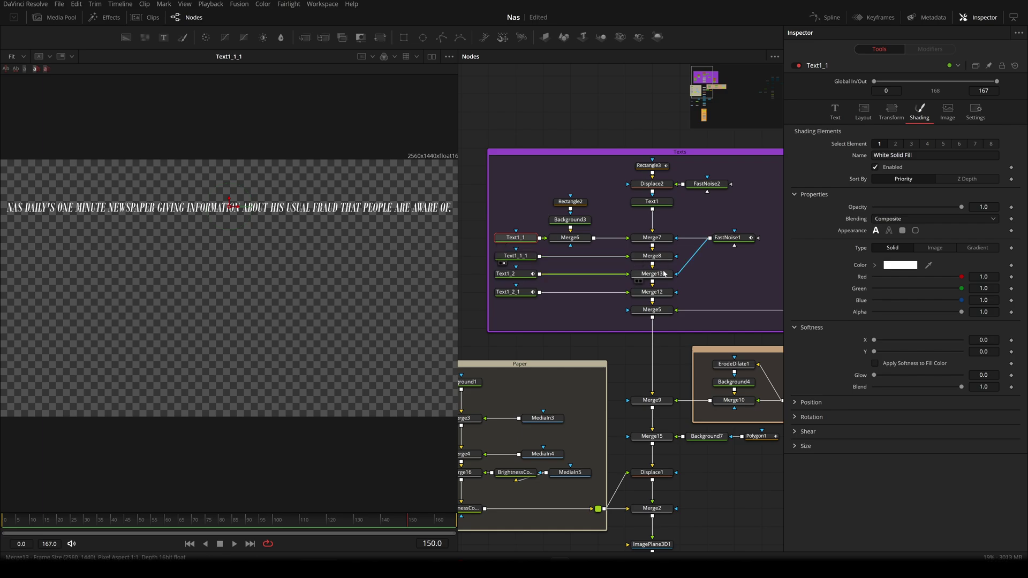
pyautogui.click(645, 275)
pyautogui.press('1')
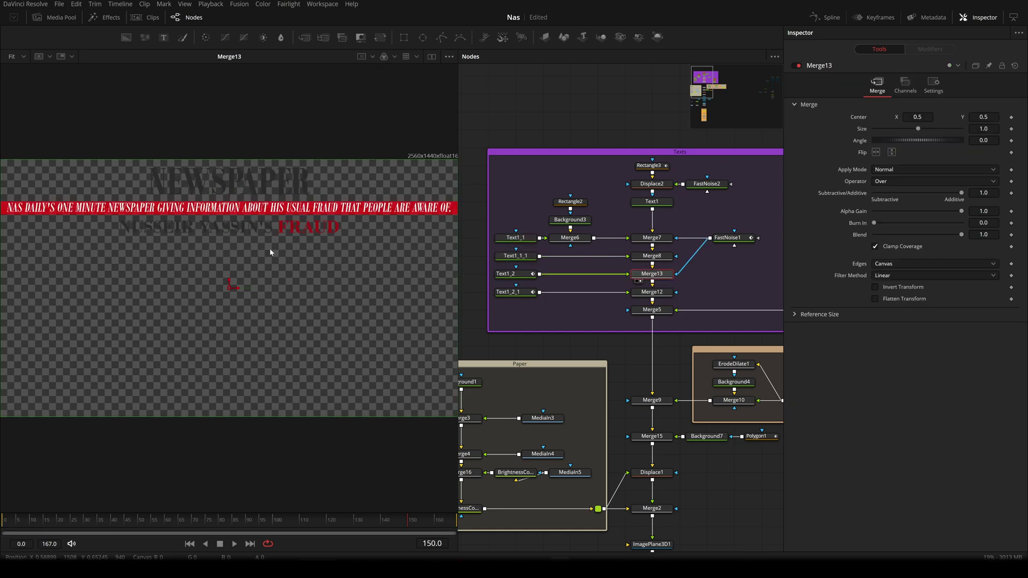
# - Show the Text1_2 headline in the viewer, turn off the checker underlay, and inspect the two-coloured text up close
pyautogui.click(116, 233)
pyautogui.press('1')
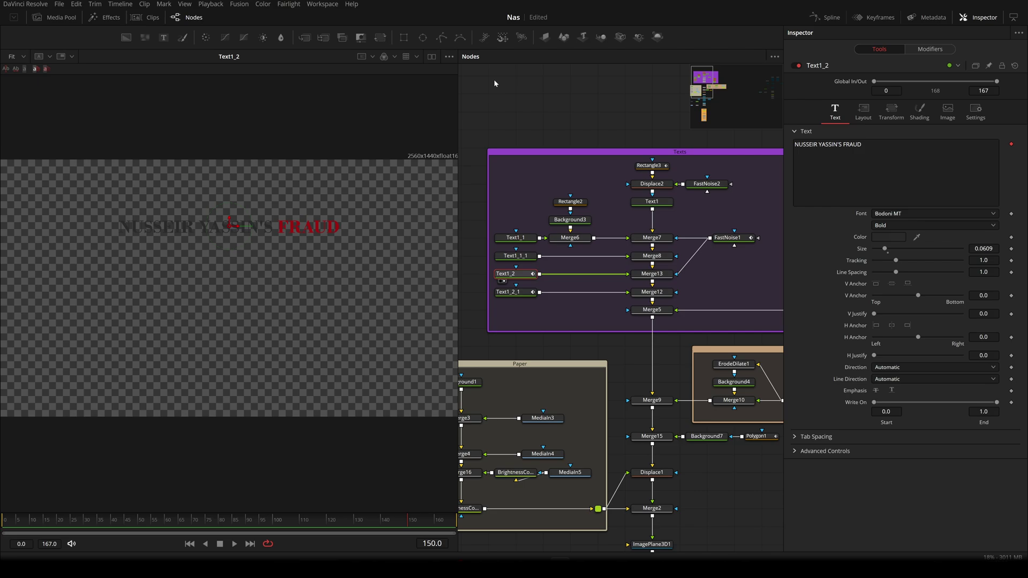
pyautogui.click(449, 57)
pyautogui.click(434, 121)
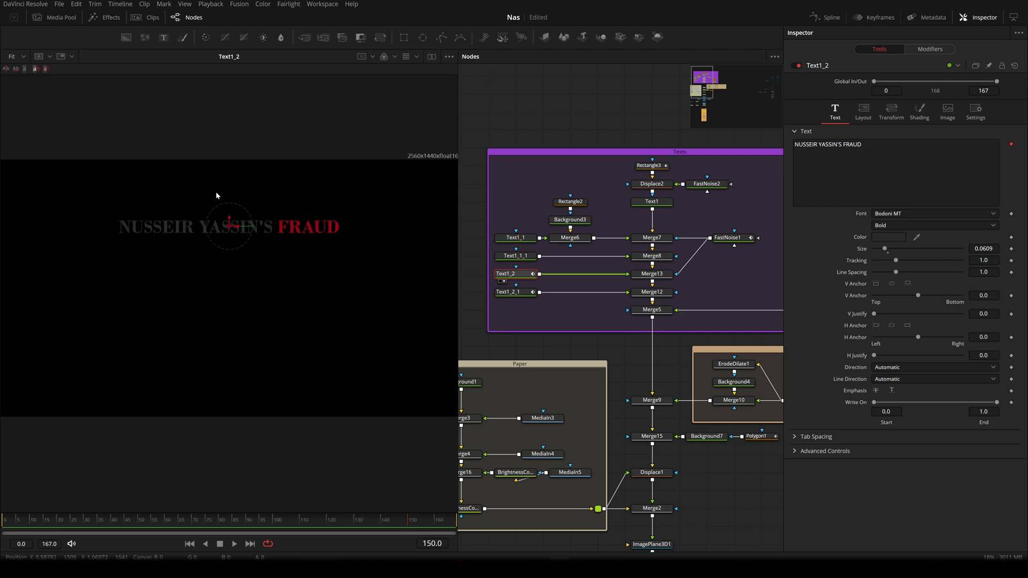
pyautogui.scroll(2, 216, 195)
pyautogui.moveTo(40, 177); pyautogui.dragTo(417, 359)
pyautogui.moveTo(430, 312); pyautogui.dragTo(43, 177)
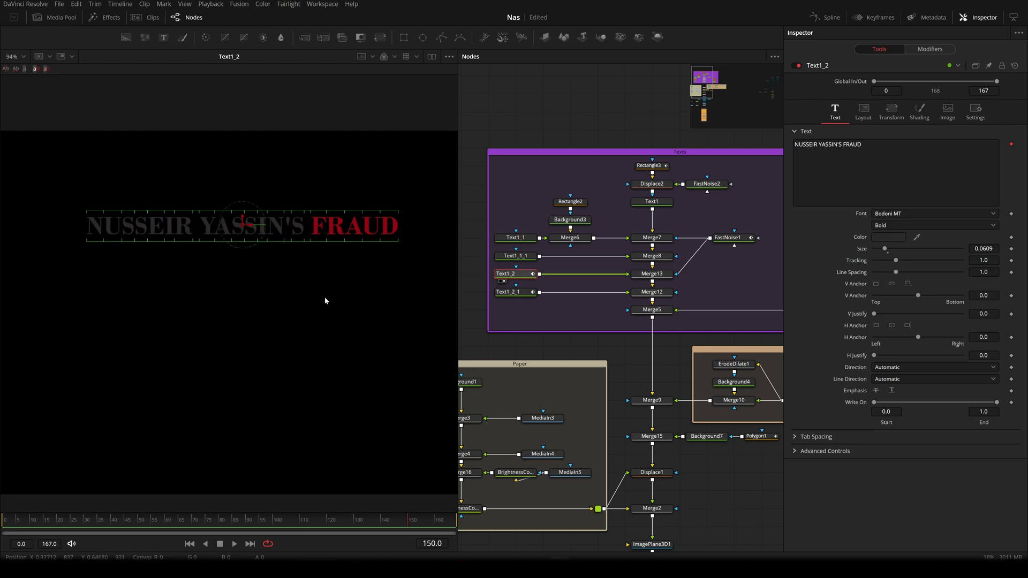
pyautogui.moveTo(352, 301); pyautogui.dragTo(340, 312)
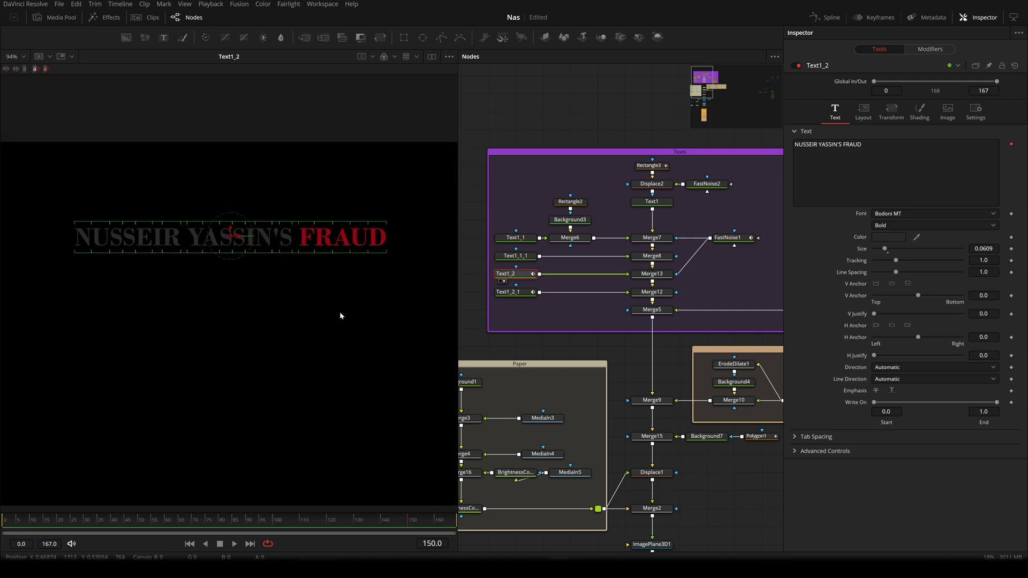
# - Examine Text1_2's CharacterLevelStyling1 modifier and select the word FRAUD in the viewer to inspect its separate colour
pyautogui.click(935, 51)
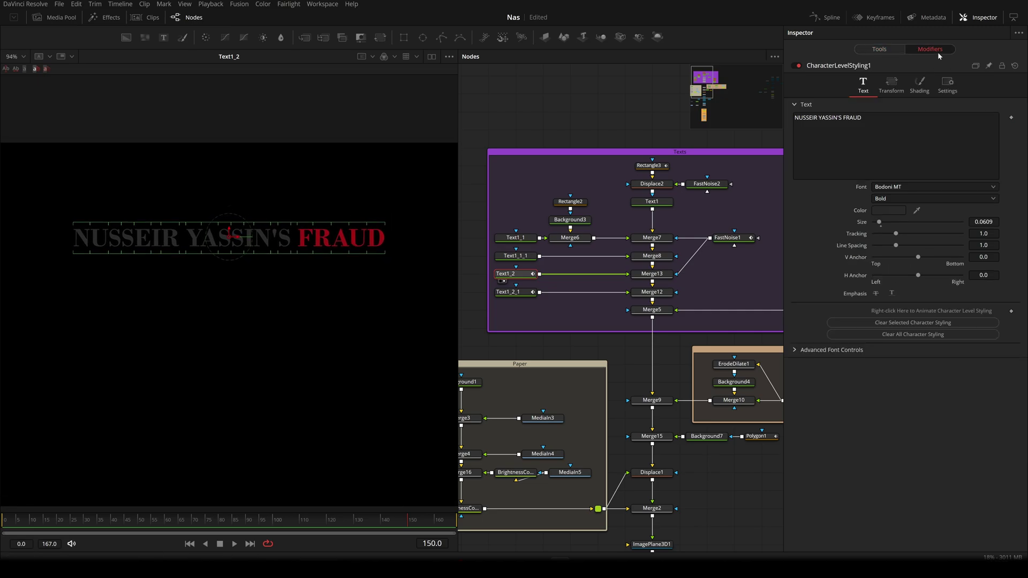
pyautogui.click(897, 49)
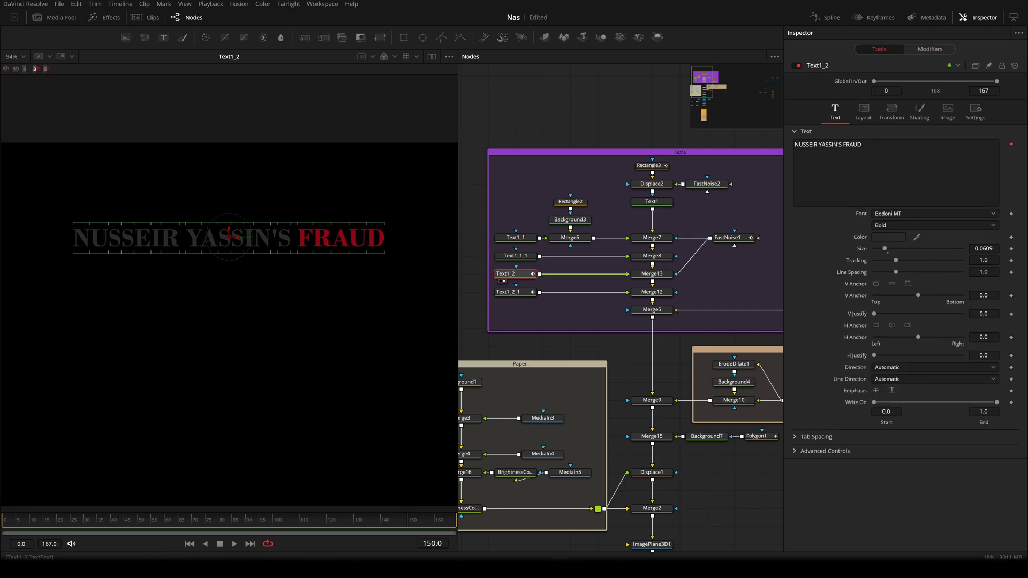
pyautogui.rightClick(873, 170)
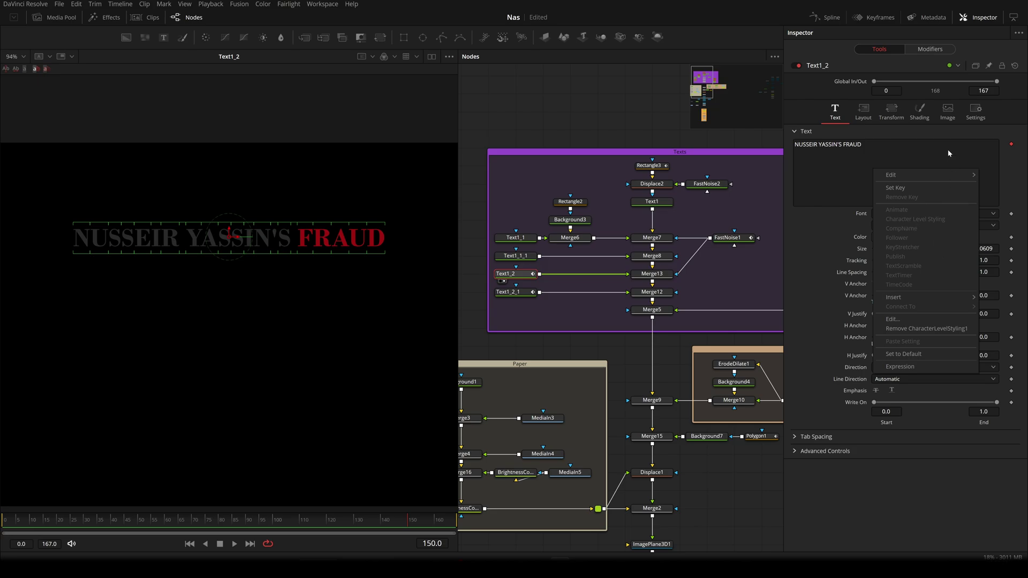
pyautogui.click(945, 51)
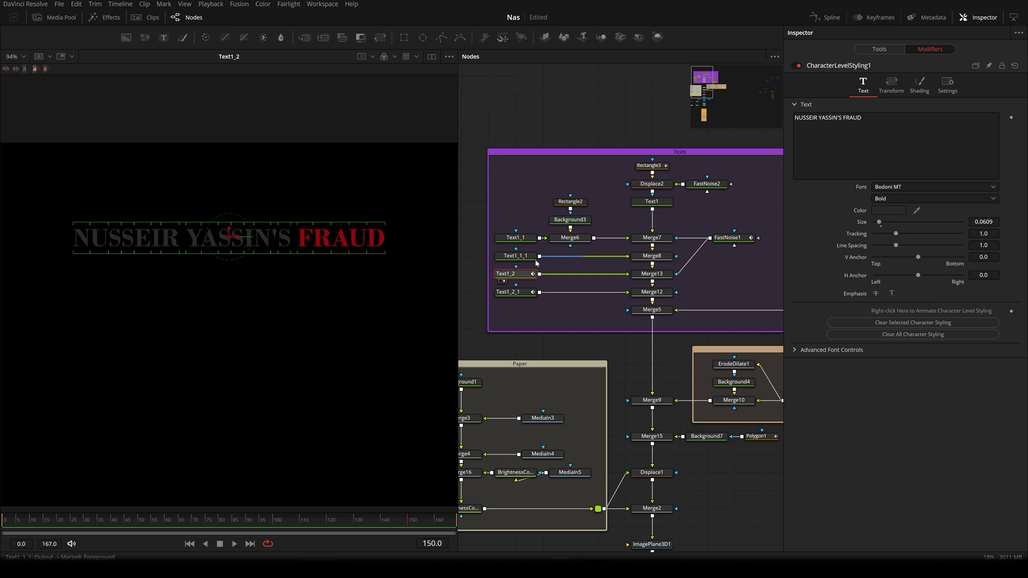
pyautogui.moveTo(413, 301); pyautogui.dragTo(307, 232)
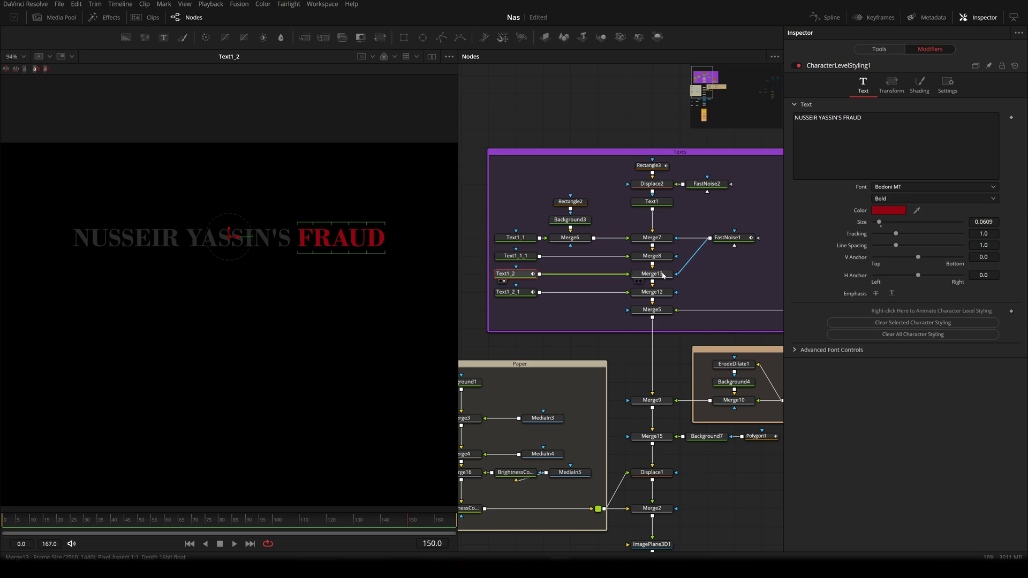
# - Select FRAUD and the words before it in turn to compare their colours, and show Merge13's result in the viewer
pyautogui.moveTo(442, 312); pyautogui.dragTo(297, 244)
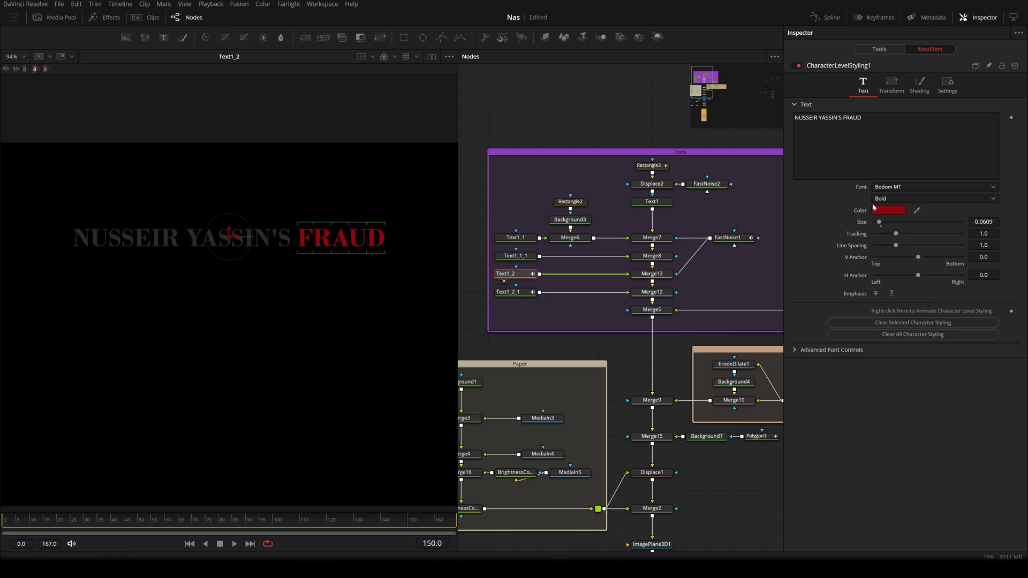
pyautogui.moveTo(34, 363); pyautogui.dragTo(292, 248)
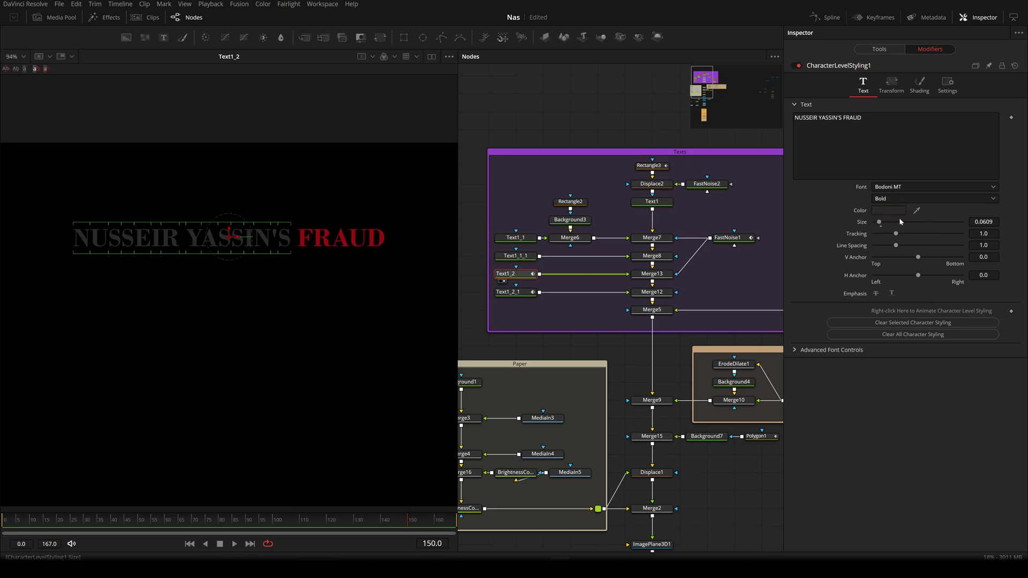
pyautogui.click(651, 273)
pyautogui.press('1')
# - Show the Merge12 result with the article text added, and examine the Text1_2_1 node's text settings
pyautogui.moveTo(660, 294); pyautogui.dragTo(244, 241)
pyautogui.scroll(-2, 364, 308)
pyautogui.moveTo(365, 347); pyautogui.dragTo(267, 314)
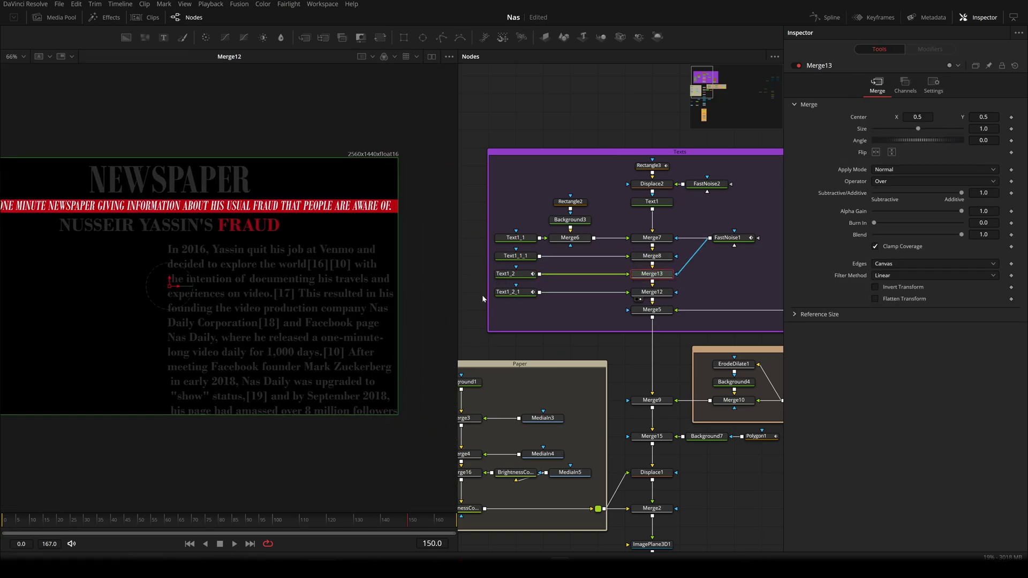
pyautogui.click(511, 292)
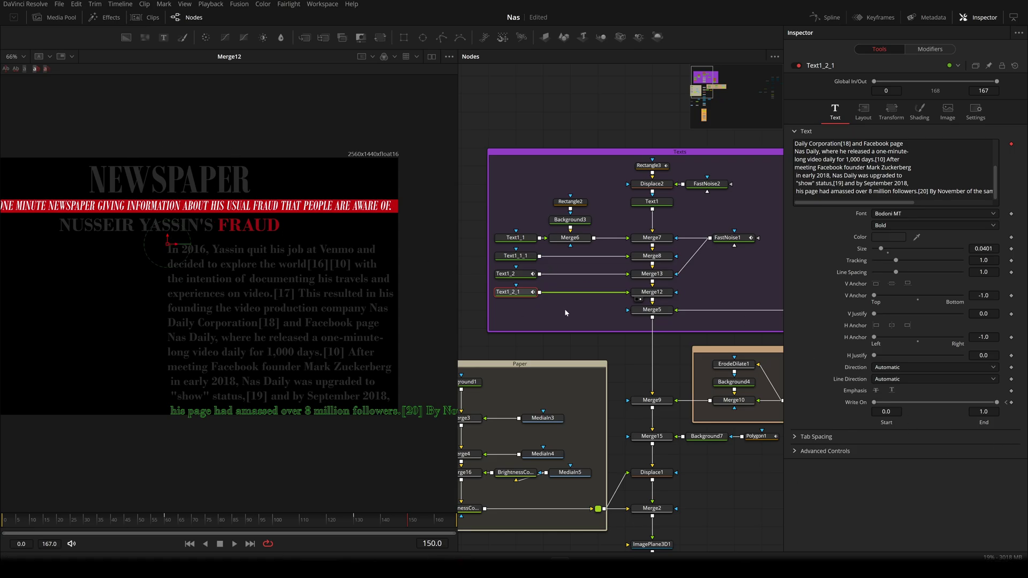
pyautogui.moveTo(617, 363); pyautogui.dragTo(586, 371)
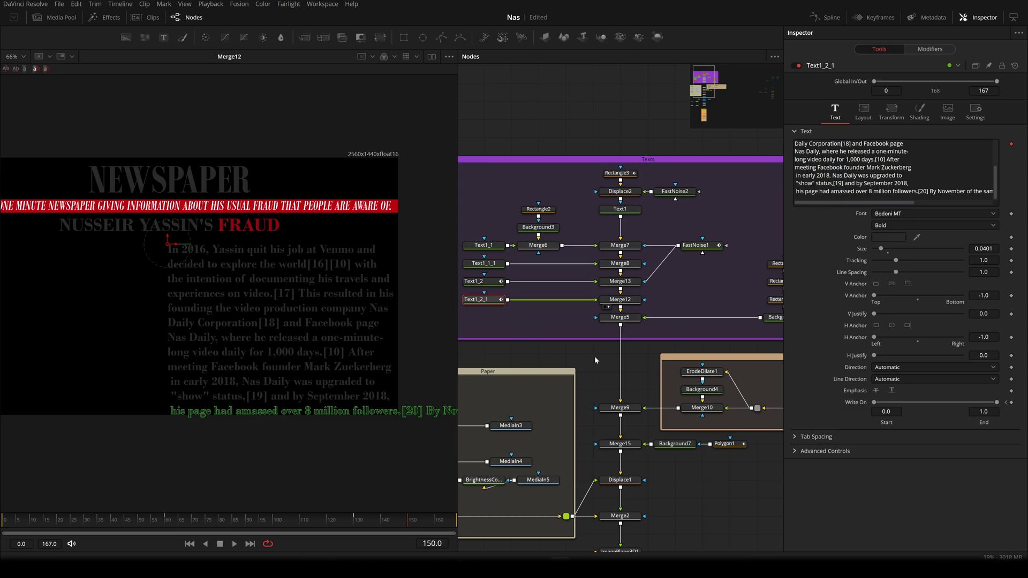
# - Show the Merge5 result in the viewer and inspect the divider lines around the banner and headline up close
pyautogui.click(629, 318)
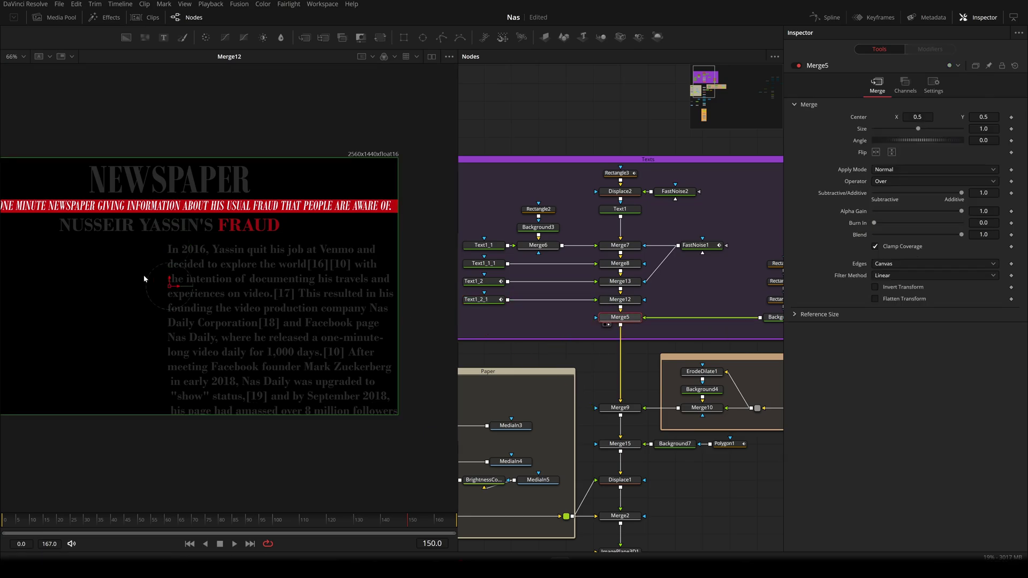
pyautogui.press('1')
pyautogui.scroll(2, 242, 293)
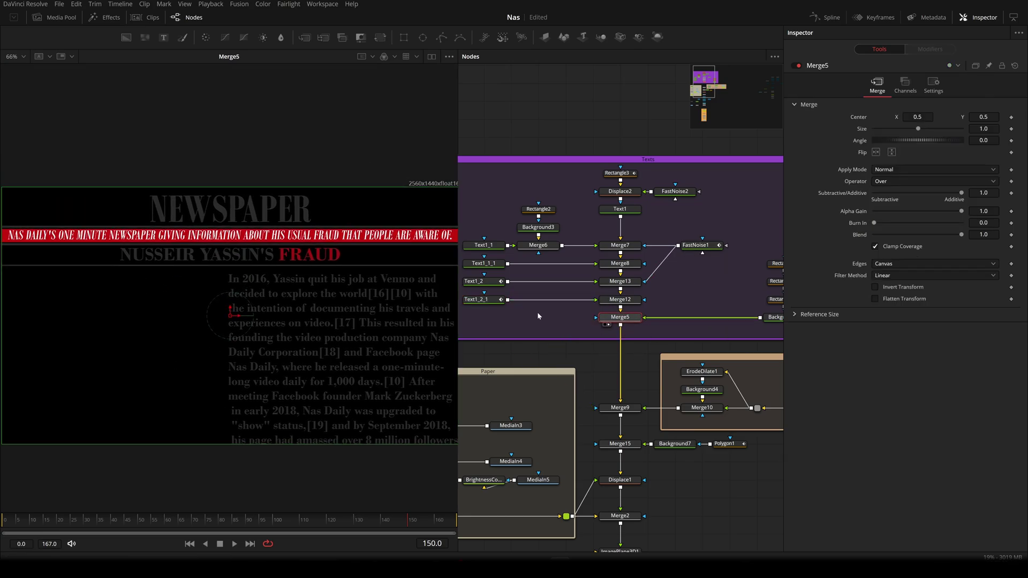
pyautogui.scroll(1, 118, 246)
pyautogui.scroll(1, 156, 270)
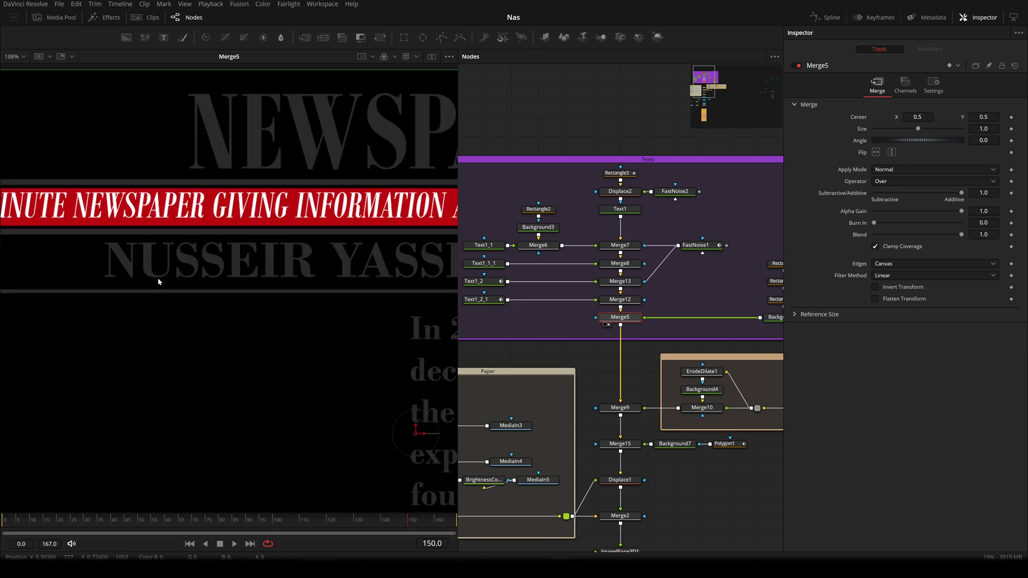
pyautogui.moveTo(157, 280); pyautogui.dragTo(268, 300)
pyautogui.scroll(-1, 261, 294)
pyautogui.moveTo(111, 270); pyautogui.dragTo(178, 270)
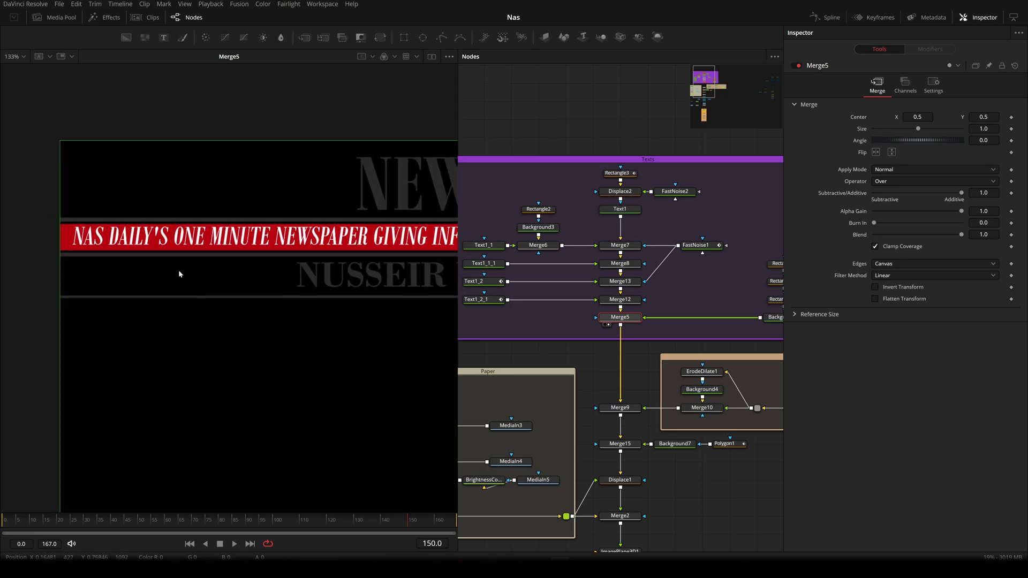
pyautogui.moveTo(292, 303); pyautogui.dragTo(128, 312)
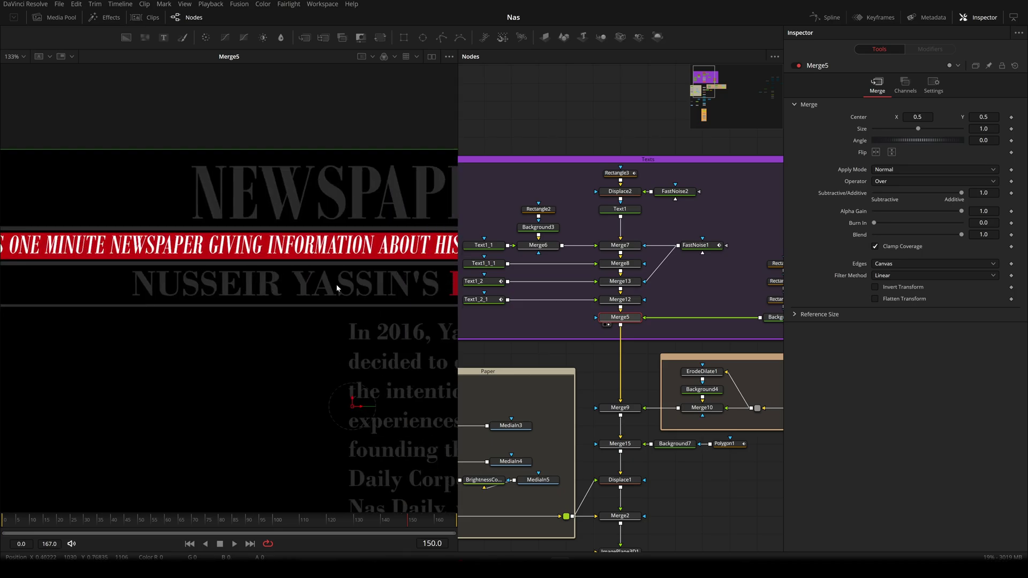
# - Show the Rectangle1, Rectangle1_1 and Rectangle1_1_1 masks in the viewer to examine how the divider lines are built
pyautogui.click(450, 60)
pyautogui.click(451, 61)
pyautogui.moveTo(664, 308); pyautogui.dragTo(538, 318)
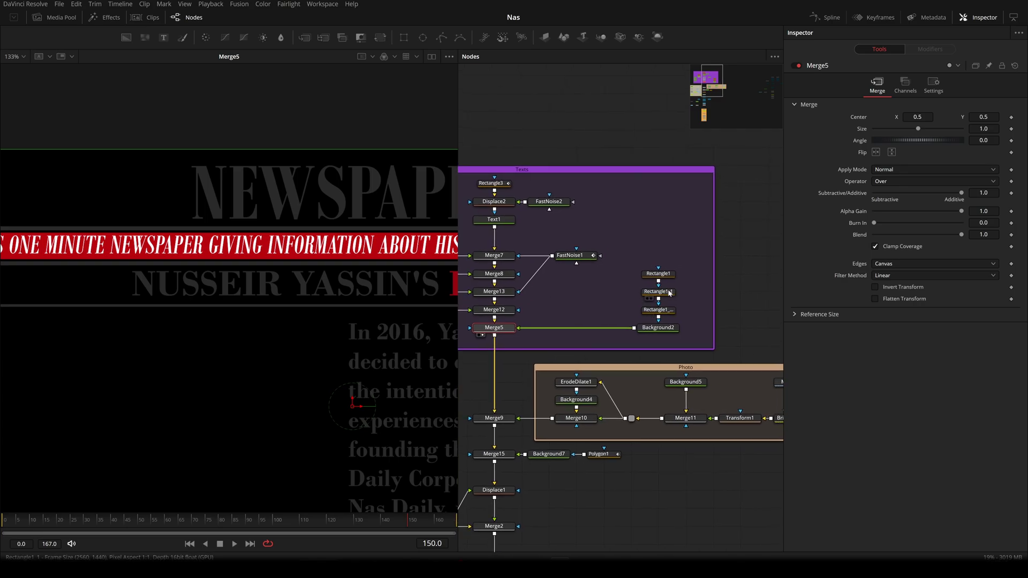
pyautogui.click(668, 277)
pyautogui.click(649, 298)
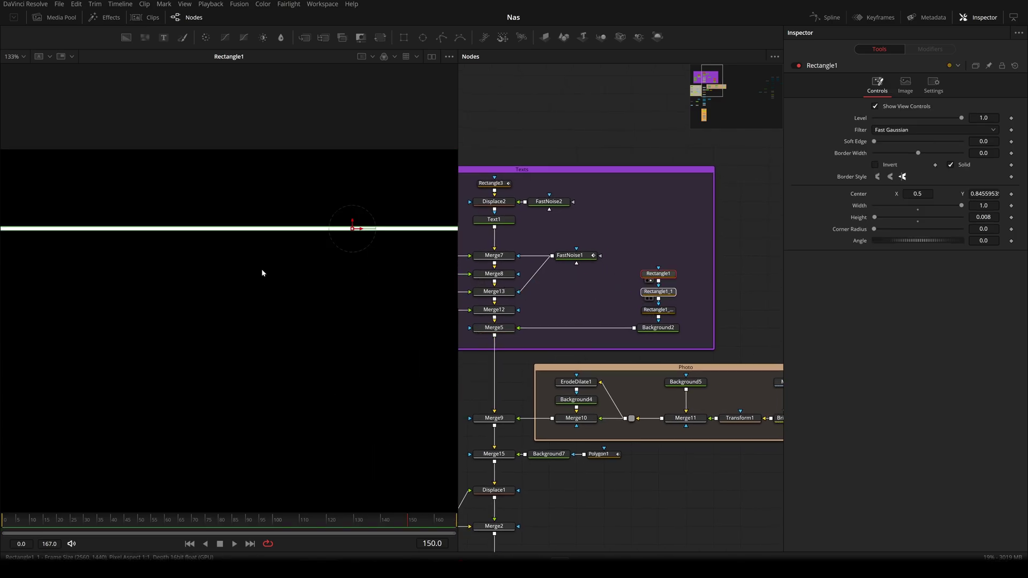
pyautogui.moveTo(659, 311); pyautogui.dragTo(213, 312)
# - Examine Background2's solid colour on the masked lines and compare its output with the full Merge5 result
pyautogui.click(667, 328)
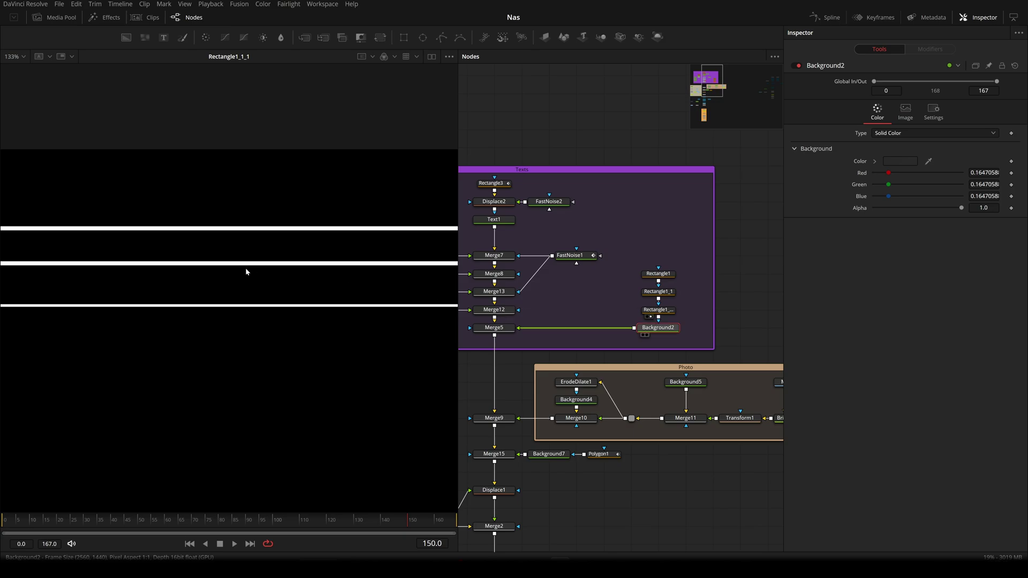
pyautogui.moveTo(246, 271); pyautogui.dragTo(244, 272)
pyautogui.moveTo(542, 347); pyautogui.dragTo(206, 288)
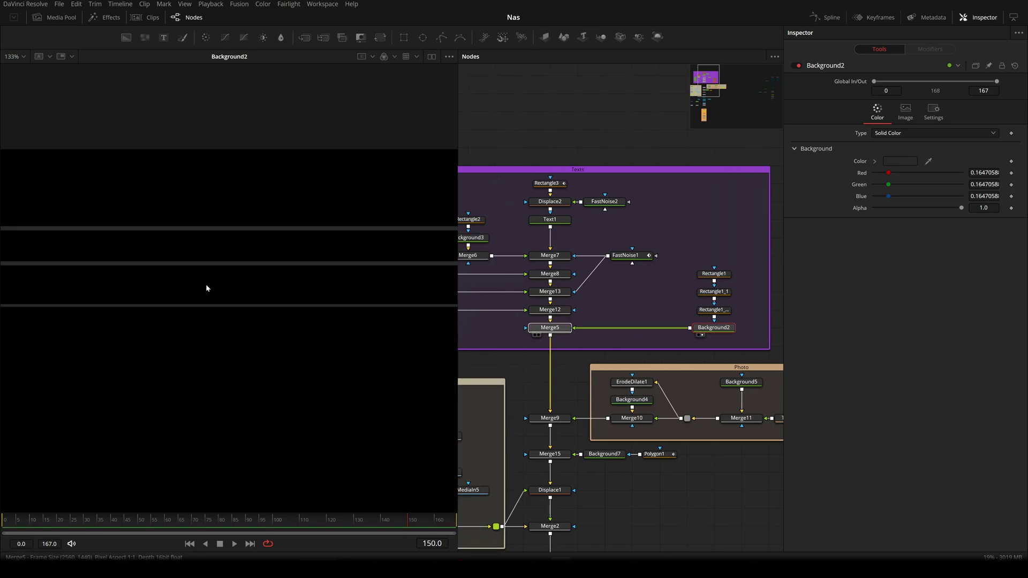
pyautogui.scroll(-2, 345, 355)
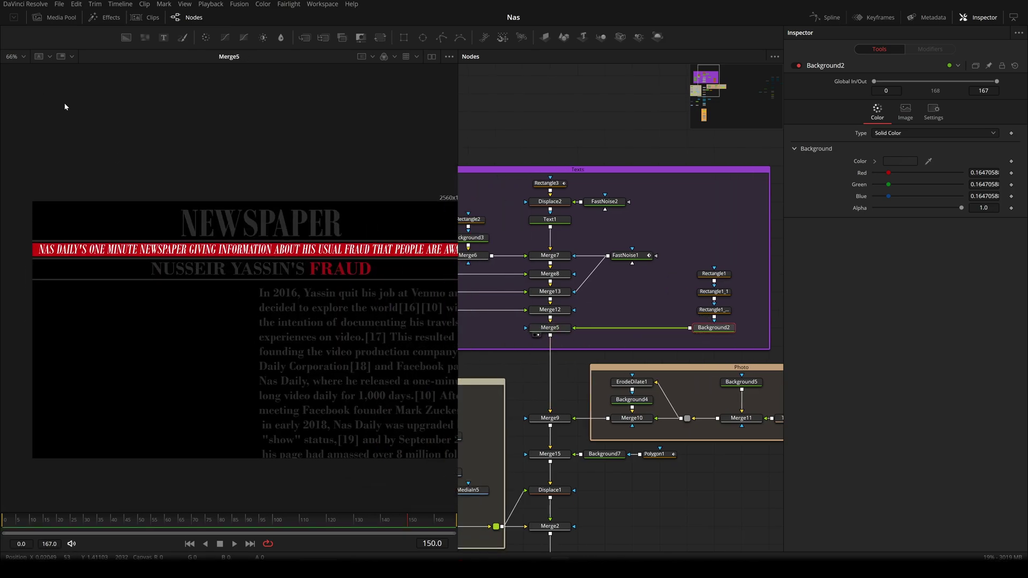
# - Turn the viewer's checker underlay back on and fit the whole Merge5 image in the viewer
pyautogui.click(448, 61)
pyautogui.click(436, 120)
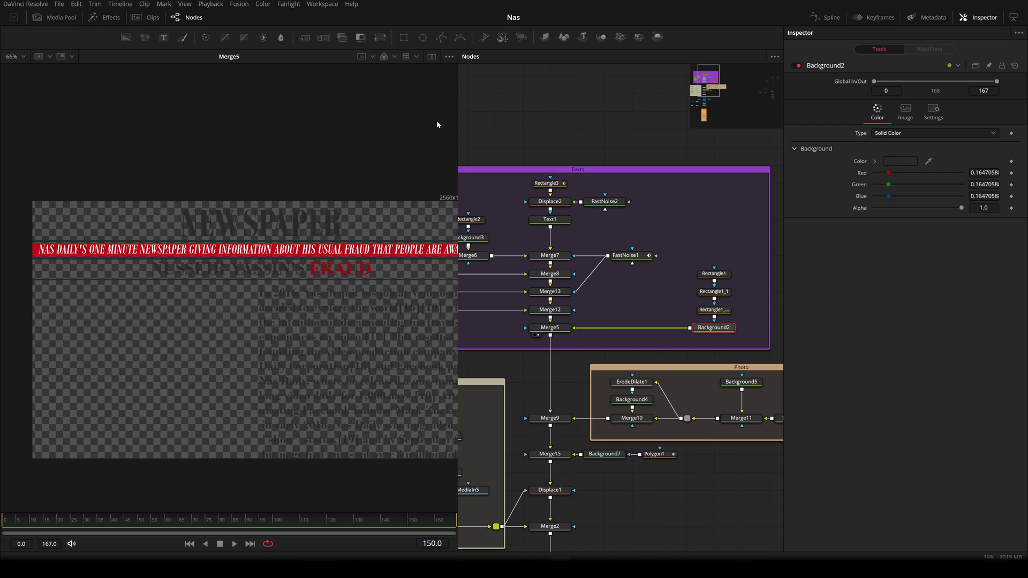
pyautogui.hotkey('ctrl', 'f')
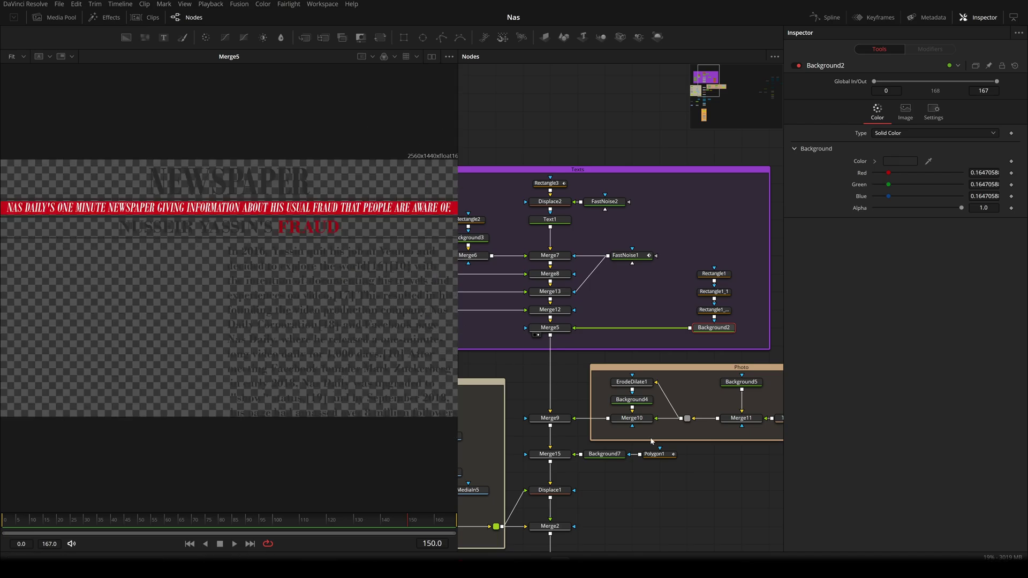
# - Show the original MediaIn2_1 picture from the Photo group in the viewer
pyautogui.moveTo(634, 441); pyautogui.dragTo(583, 400)
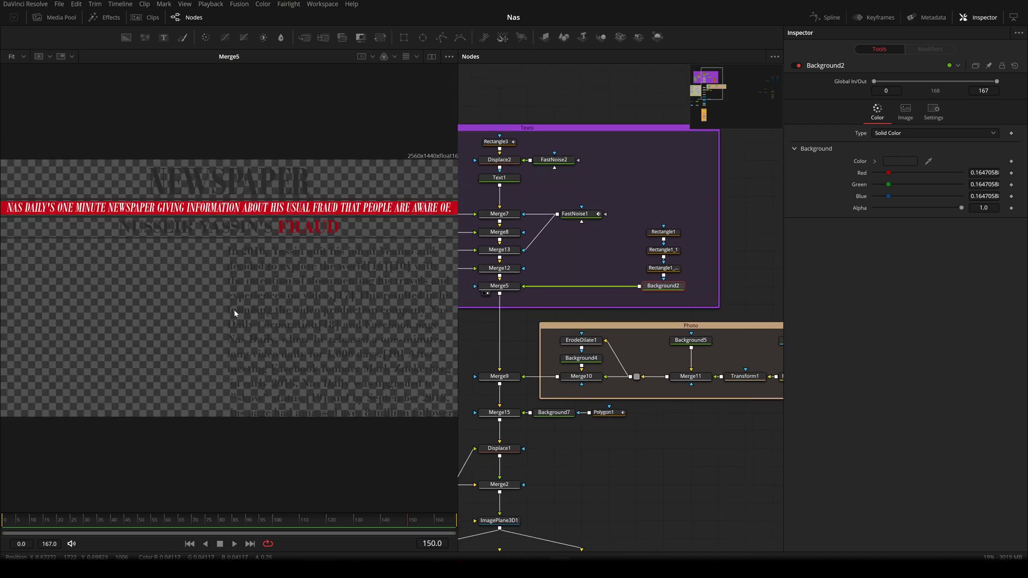
pyautogui.hscroll(2, 606, 360)
pyautogui.hscroll(2, 655, 384)
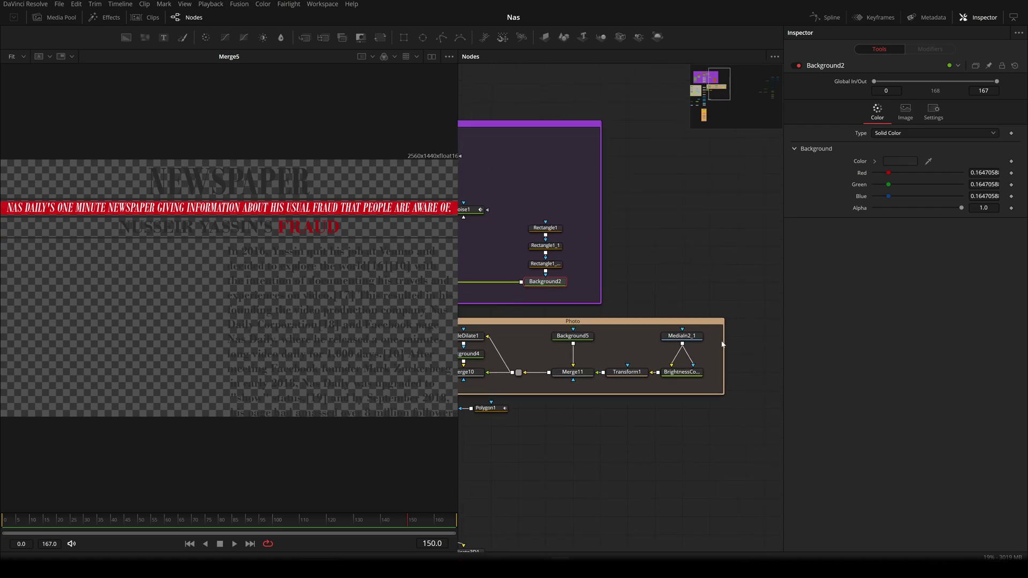
pyautogui.click(696, 340)
pyautogui.press('1')
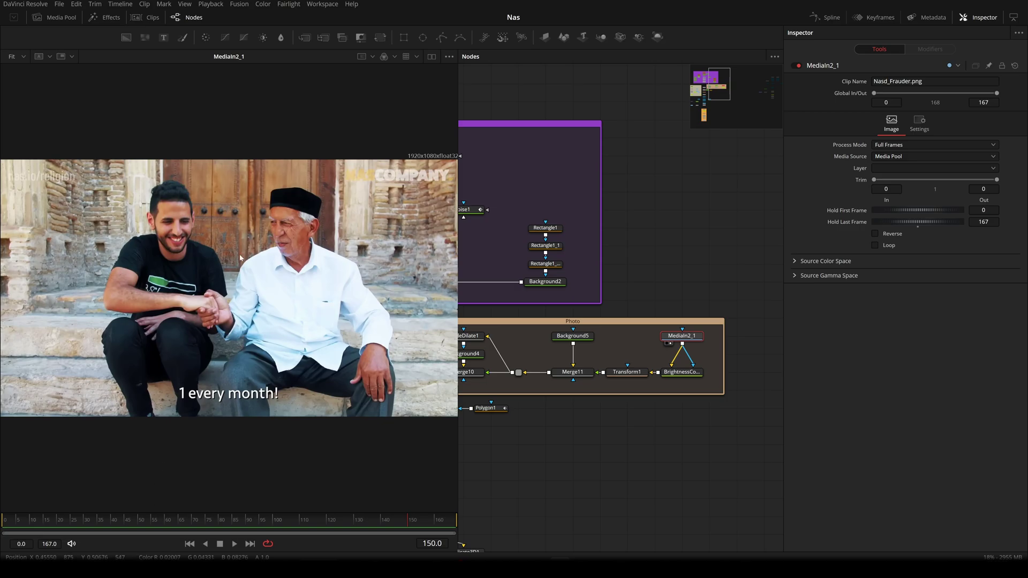
pyautogui.rightClick(226, 221)
pyautogui.click(387, 277)
# - Examine the photo's BrightnessContrast2 colour correction and its Transform1 scaling and positioning
pyautogui.moveTo(685, 373); pyautogui.dragTo(258, 344)
pyautogui.moveTo(111, 169); pyautogui.dragTo(359, 502)
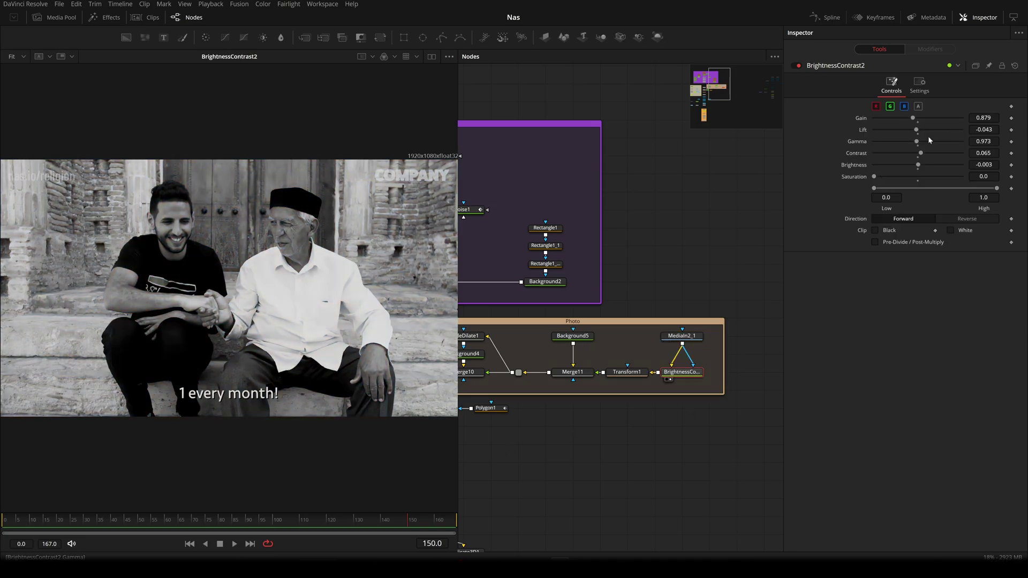
pyautogui.moveTo(627, 372); pyautogui.dragTo(56, 286)
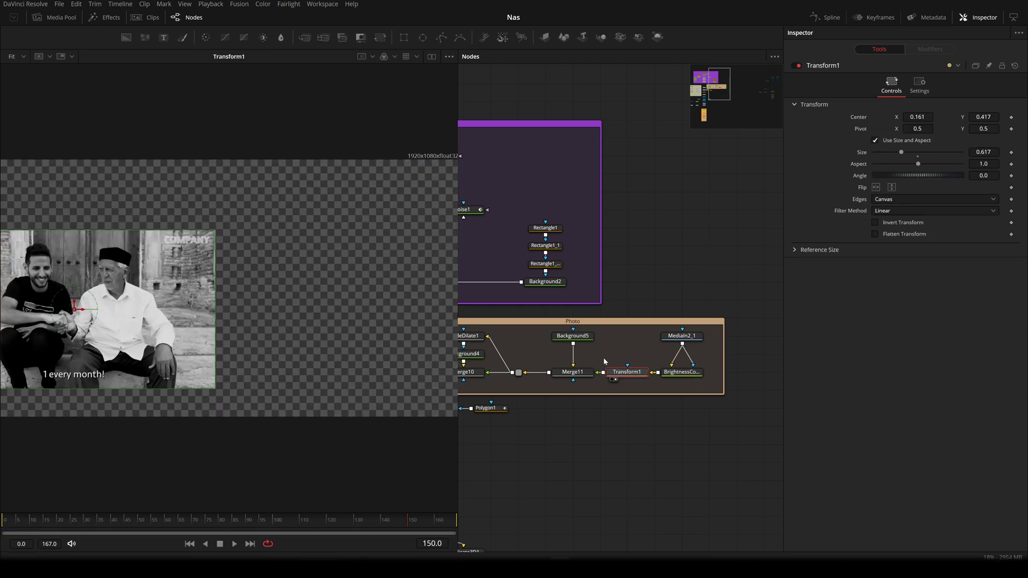
# - Show the Merge11 result and examine the colour and image resolution settings of its Background5 node
pyautogui.click(576, 377)
pyautogui.moveTo(573, 375); pyautogui.dragTo(407, 364)
pyautogui.click(669, 311)
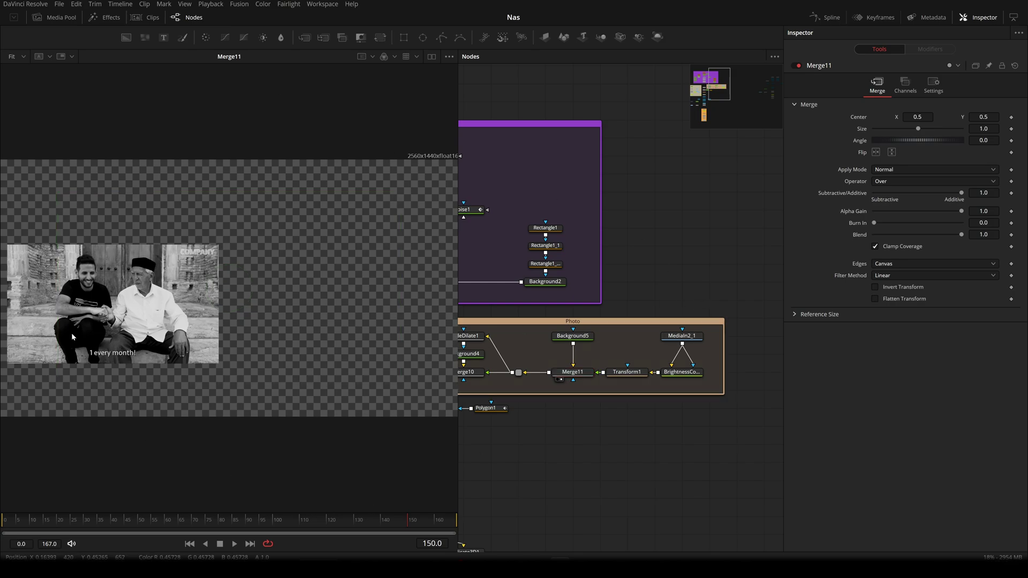
pyautogui.moveTo(611, 362); pyautogui.dragTo(667, 367)
pyautogui.click(645, 346)
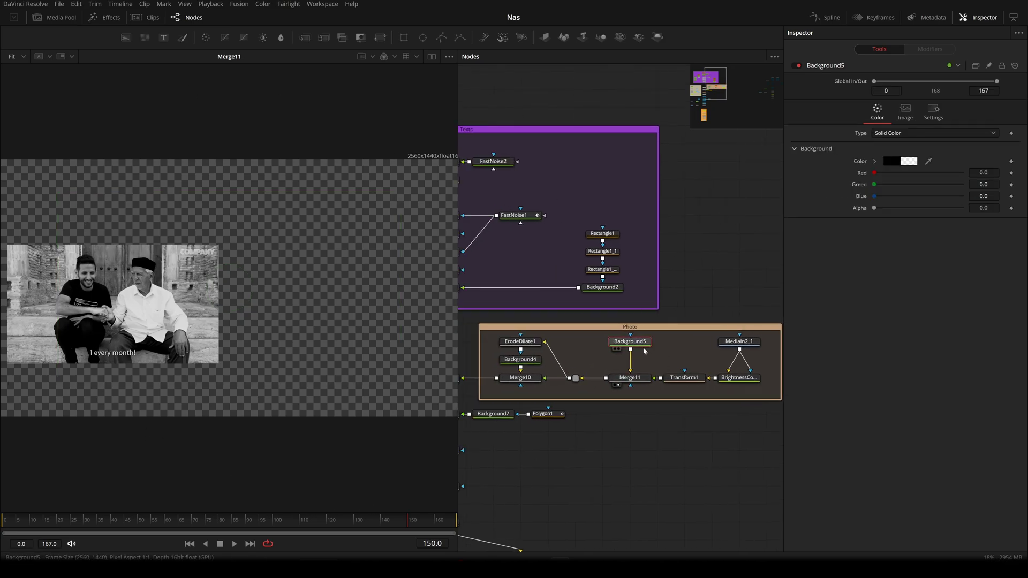
pyautogui.click(904, 115)
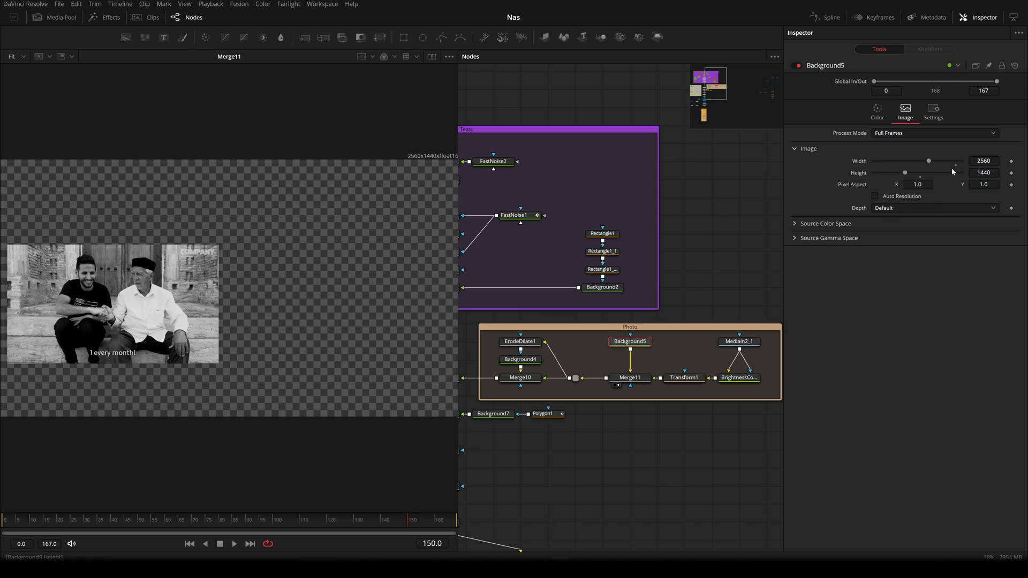
# - Follow the photo through PipeRouter2 to the Merge9 result, and inspect the photo's border up close
pyautogui.moveTo(682, 368); pyautogui.dragTo(752, 375)
pyautogui.click(646, 384)
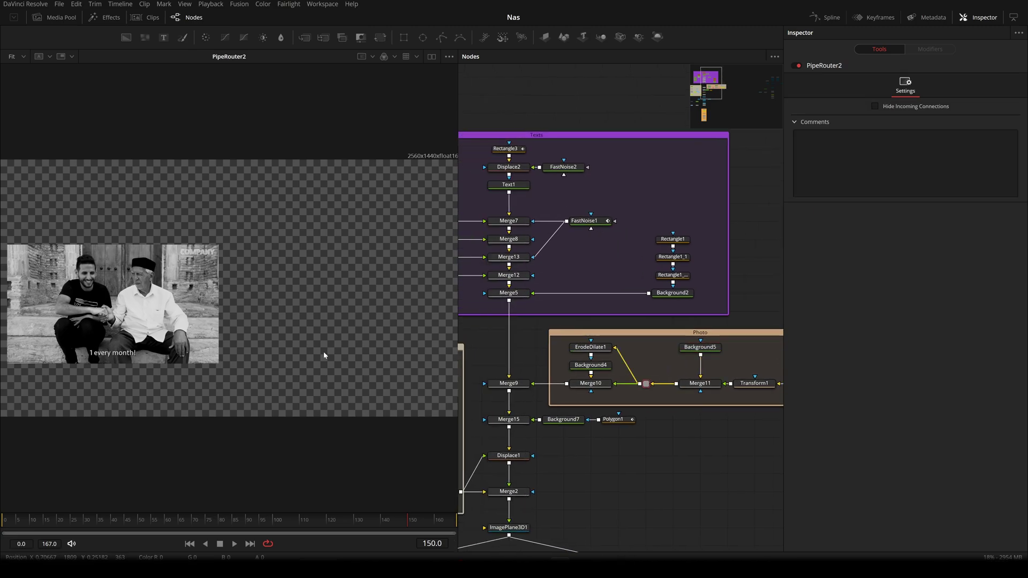
pyautogui.moveTo(525, 389); pyautogui.dragTo(245, 350)
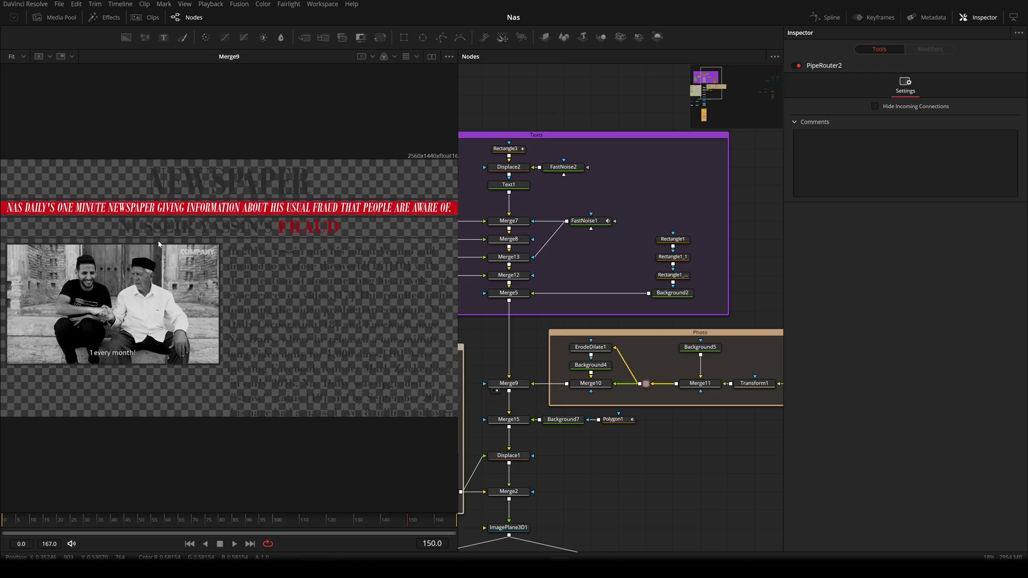
pyautogui.scroll(4, 158, 244)
pyautogui.scroll(1, 373, 241)
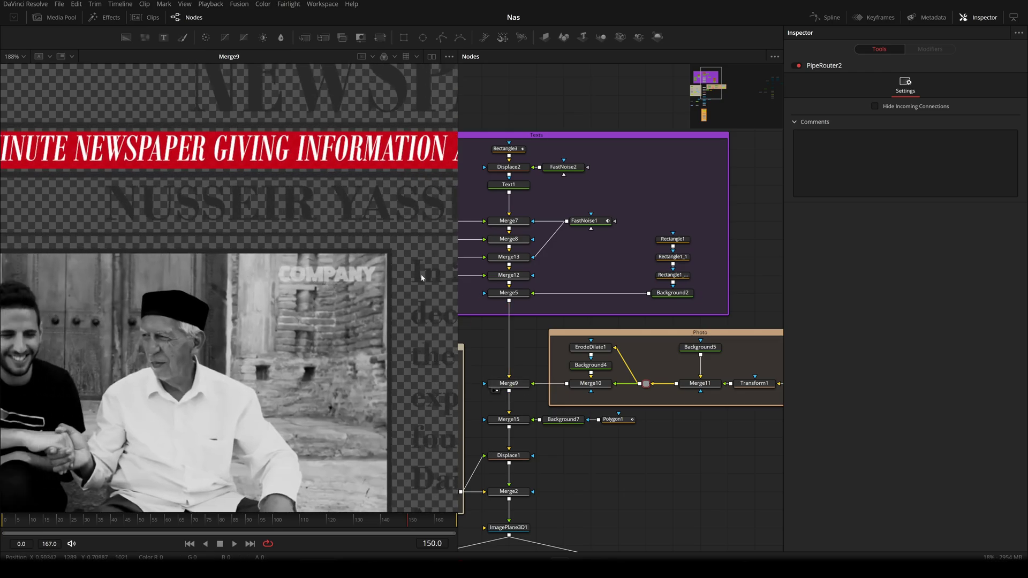
# - Examine the ErodeDilate1 expansion of the photo and the Background4 solid colour masked by it
pyautogui.click(598, 349)
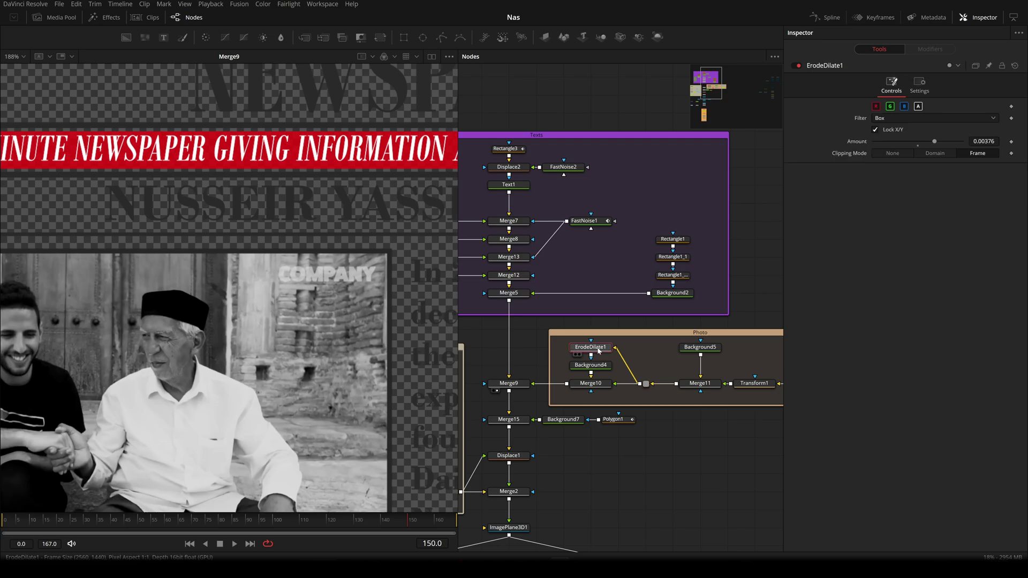
pyautogui.moveTo(306, 310); pyautogui.dragTo(236, 308)
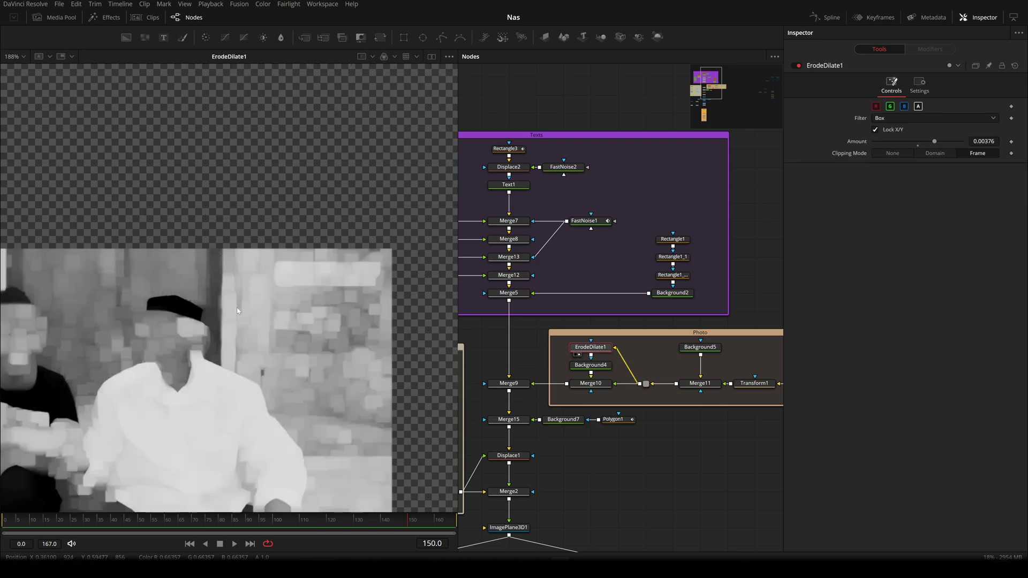
pyautogui.click(604, 367)
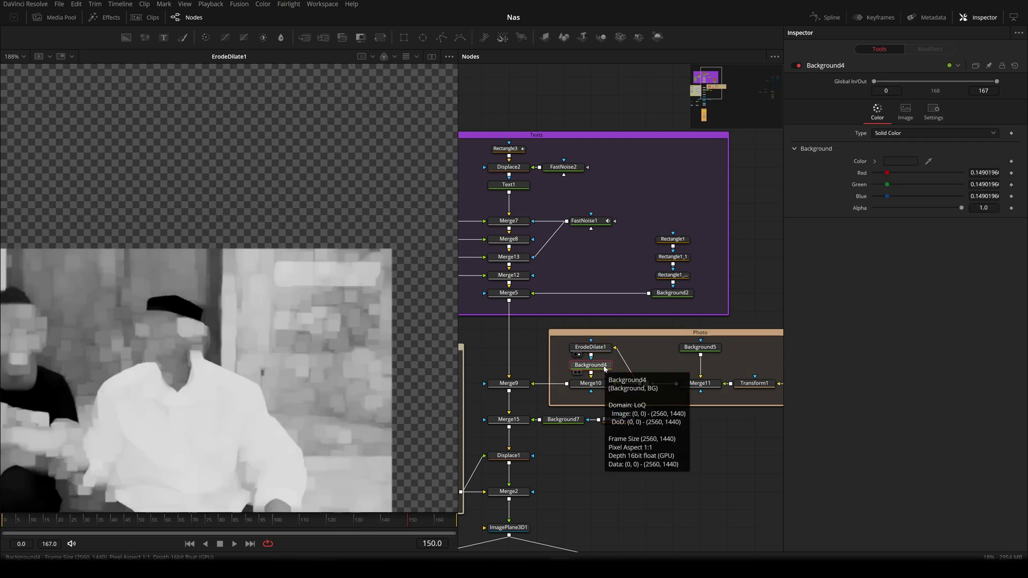
pyautogui.press('2')
pyautogui.moveTo(595, 350)
pyautogui.mouseDown()
pyautogui.moveTo(597, 336)
pyautogui.moveTo(596, 354)
pyautogui.mouseUp()
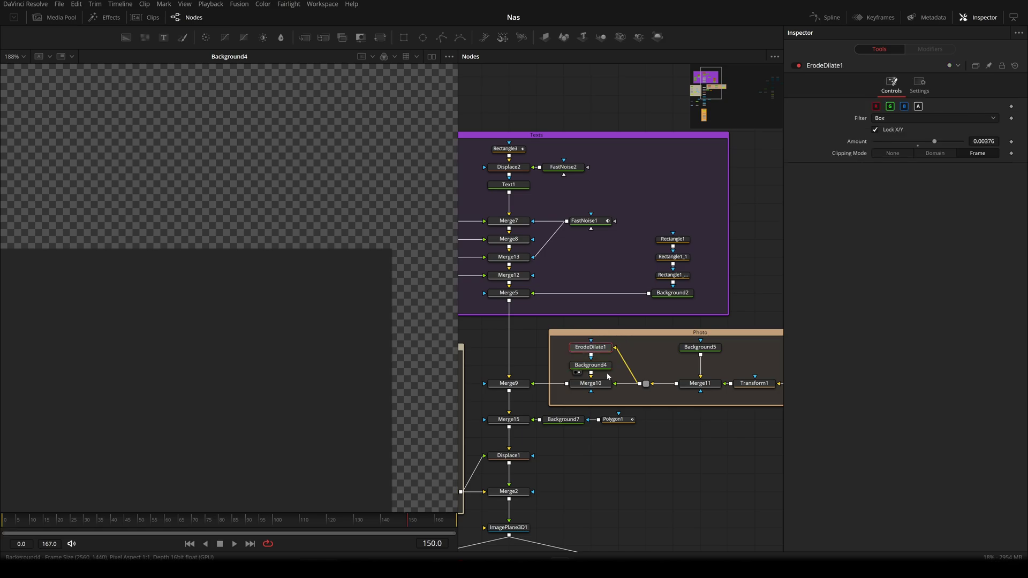
# - Show the bordered photo from Merge10, and the Merge9 composite fitted to the viewer
pyautogui.click(590, 383)
pyautogui.press('1')
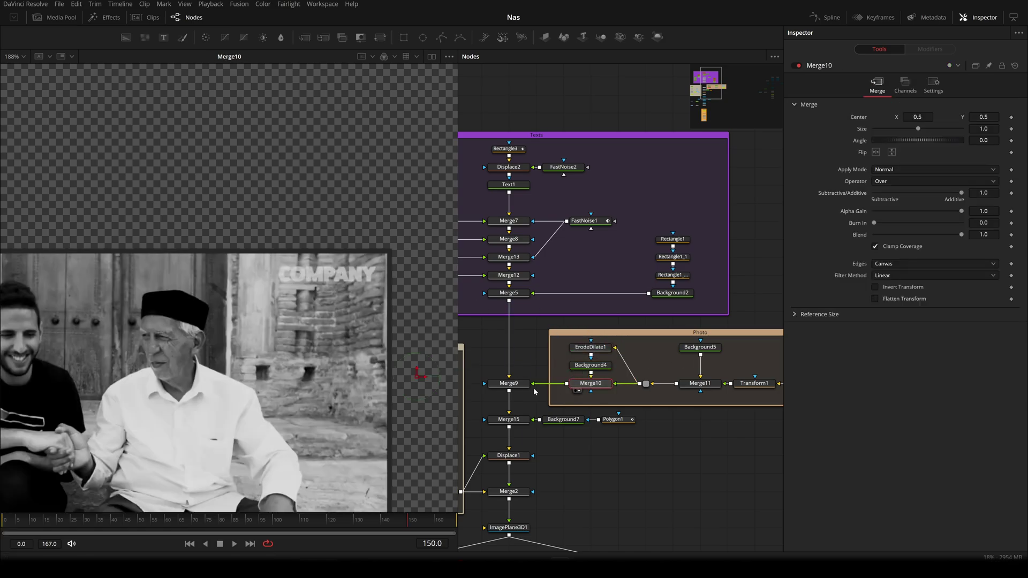
pyautogui.click(497, 391)
pyautogui.scroll(-4, 325, 302)
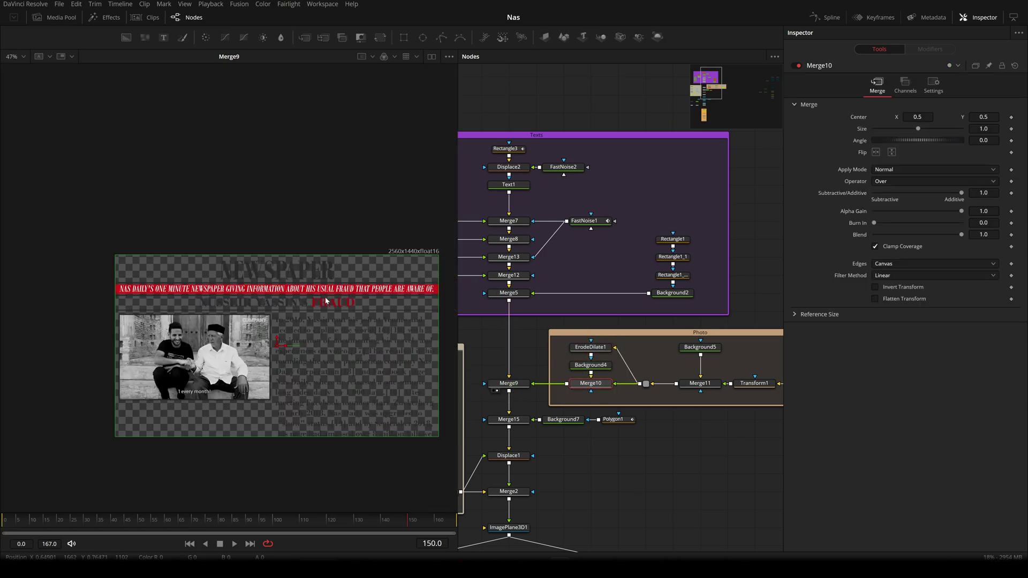
pyautogui.hotkey('ctrl', 'f')
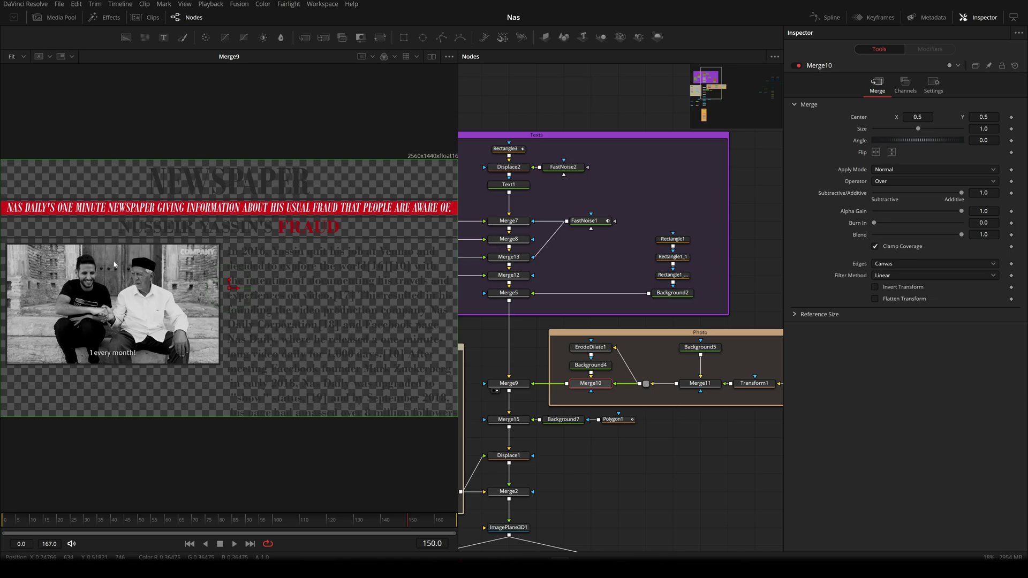
# - Show the Merge15 result and examine Polygon1's border settings and the Background7 solid colour that form the circle around FRAUD
pyautogui.moveTo(559, 425); pyautogui.dragTo(584, 385)
pyautogui.scroll(2, 584, 387)
pyautogui.moveTo(206, 185); pyautogui.dragTo(387, 300)
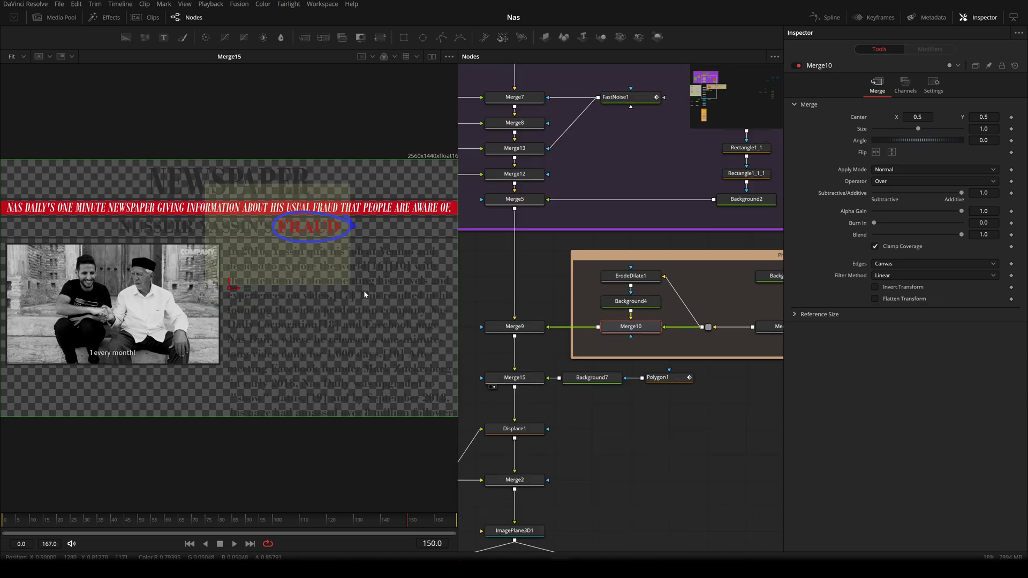
pyautogui.click(672, 380)
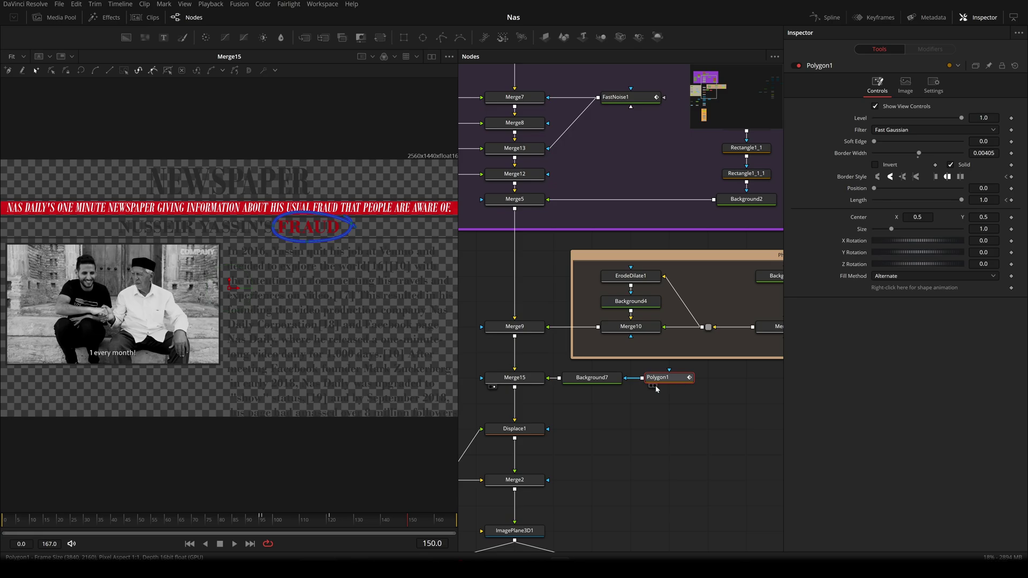
pyautogui.click(591, 381)
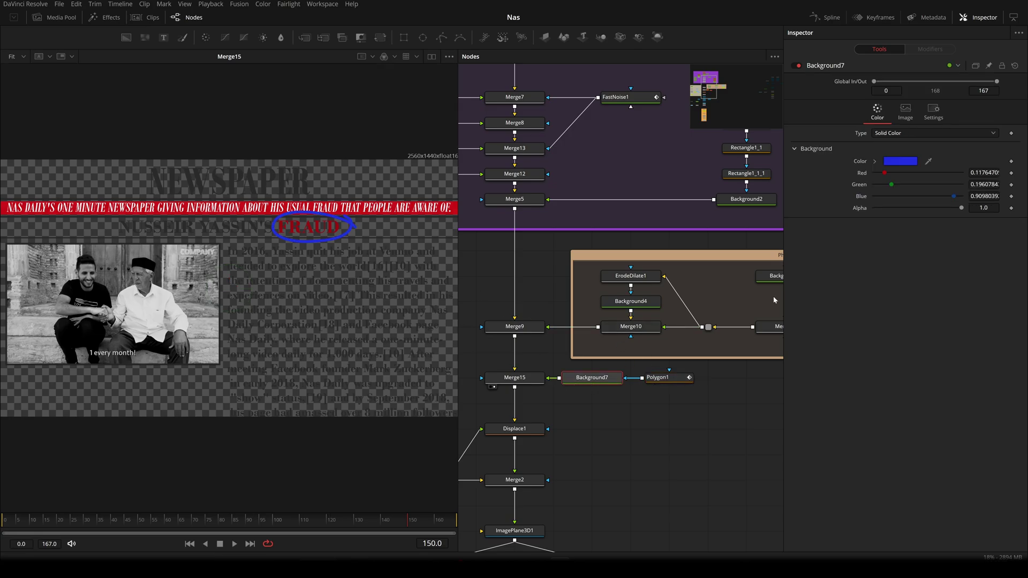
pyautogui.click(675, 378)
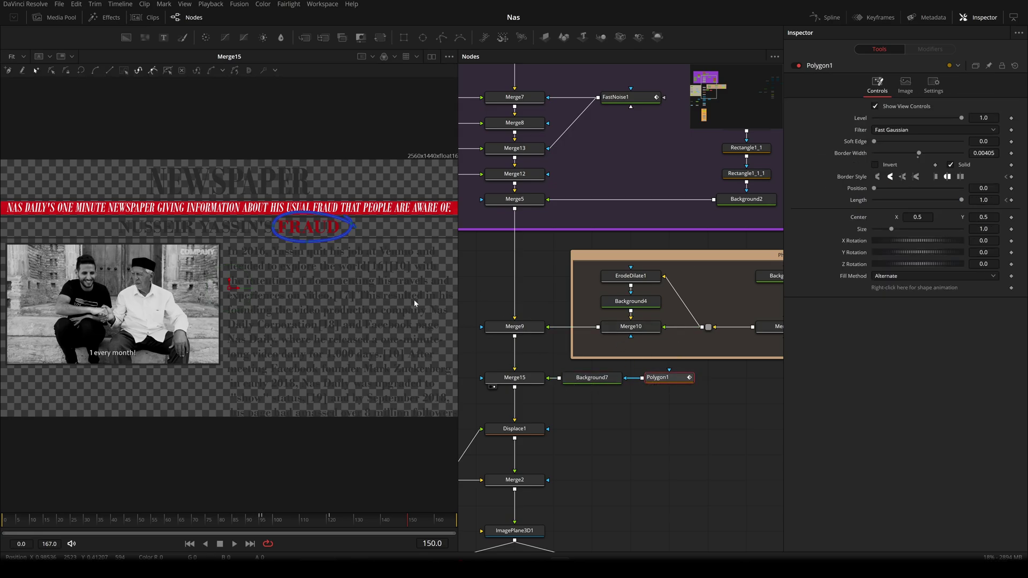
# - Scrub from frame 94 to 122 to examine Polygon1's animated Length, and fit the Merge15 view
pyautogui.scroll(4, 308, 227)
pyautogui.click(260, 527)
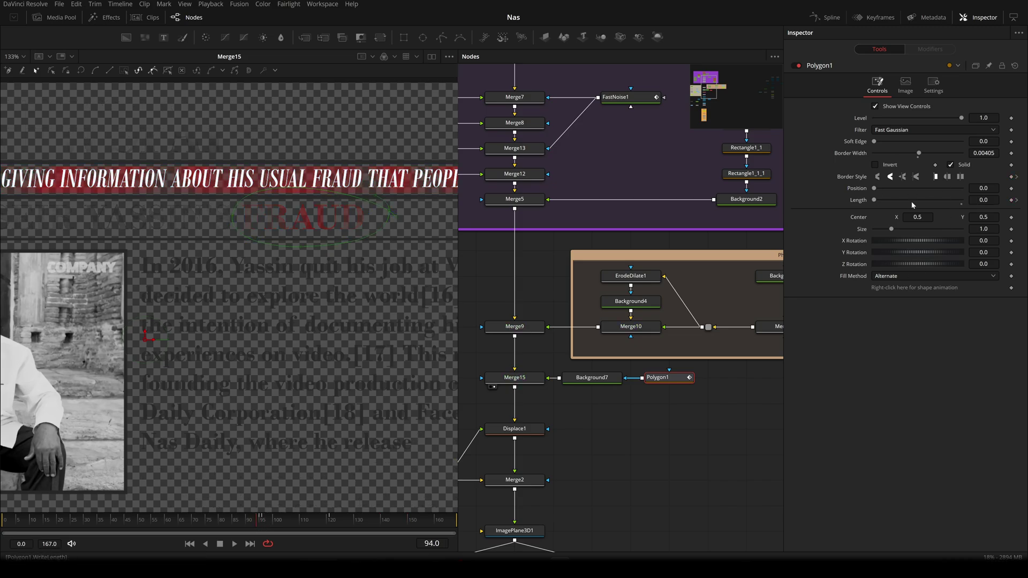
pyautogui.moveTo(266, 522); pyautogui.dragTo(330, 522)
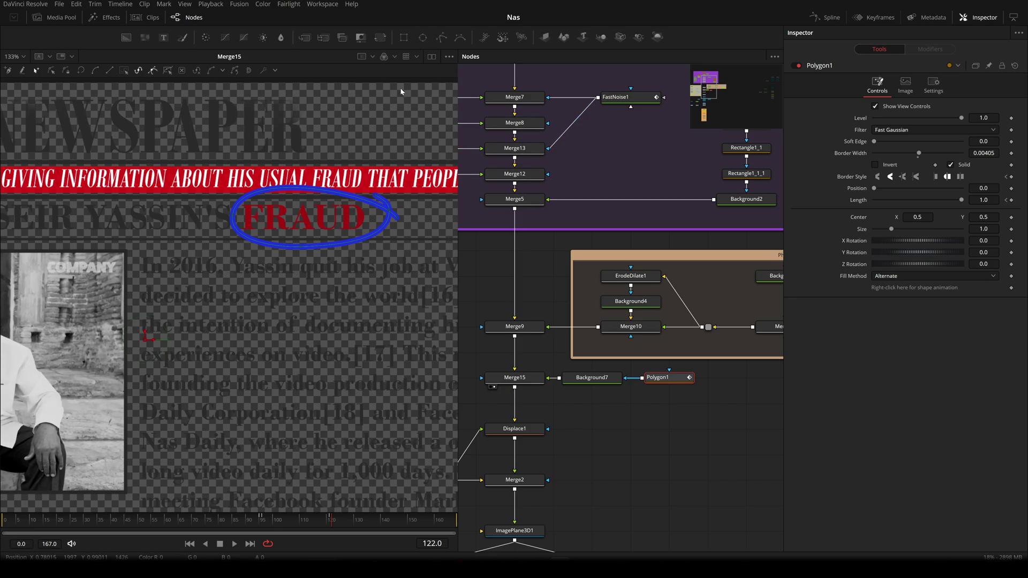
pyautogui.scroll(-2, 282, 300)
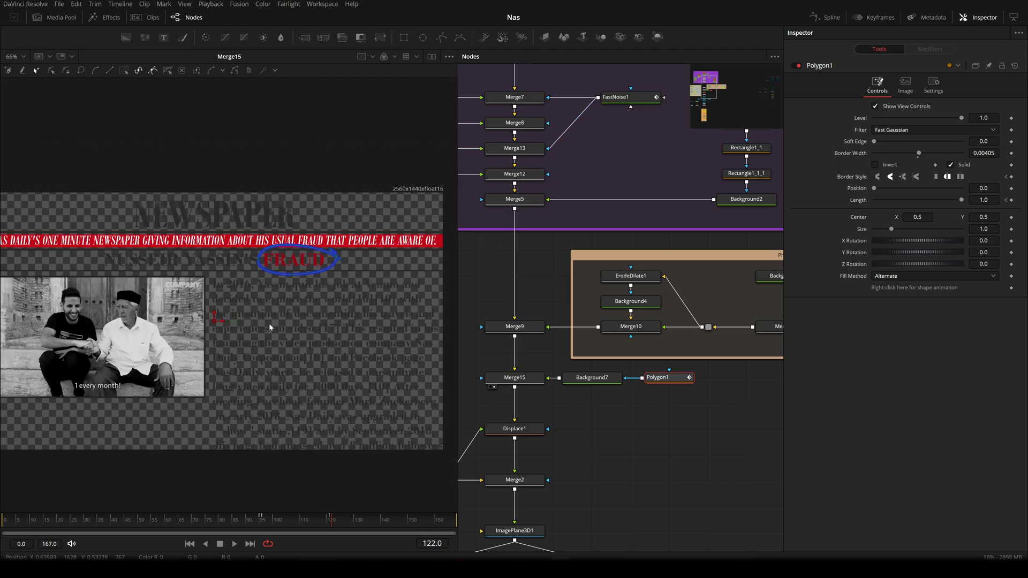
pyautogui.hotkey('ctrl', 'f')
# - Move on to the Paper group and show the Merge3 result with its size and blend settings
pyautogui.moveTo(562, 312); pyautogui.dragTo(689, 273)
pyautogui.click(702, 375)
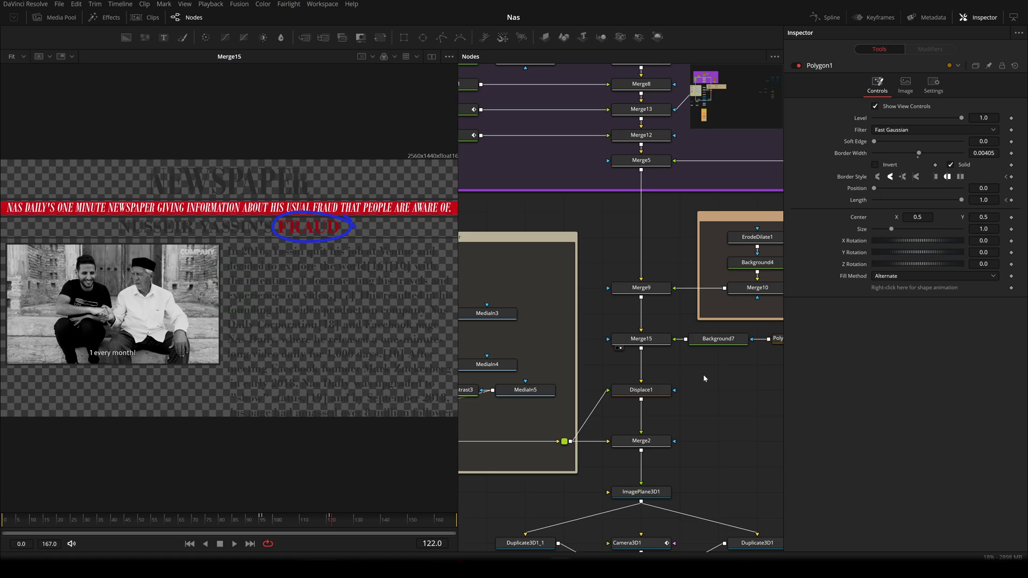
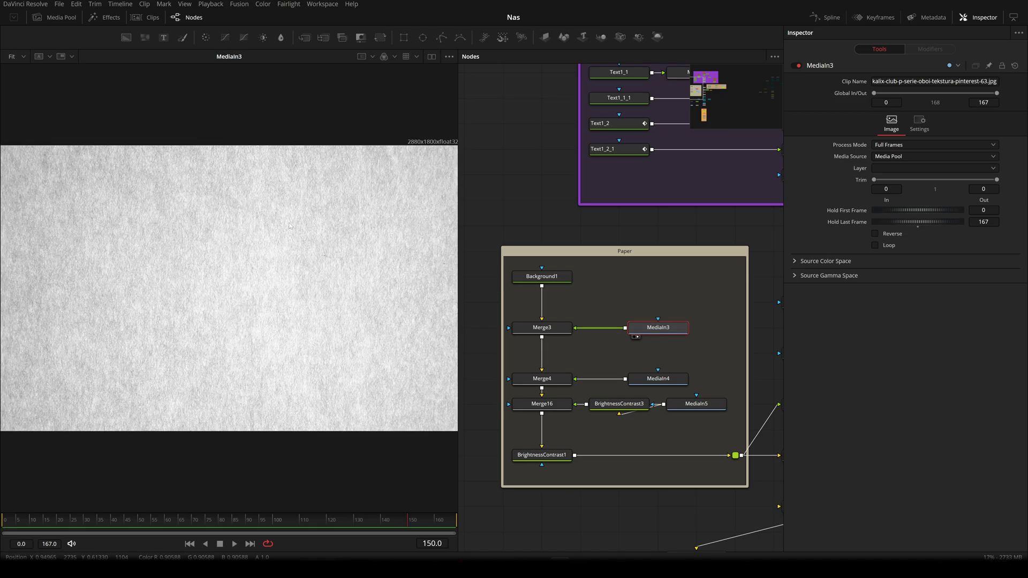
pyautogui.click(559, 327)
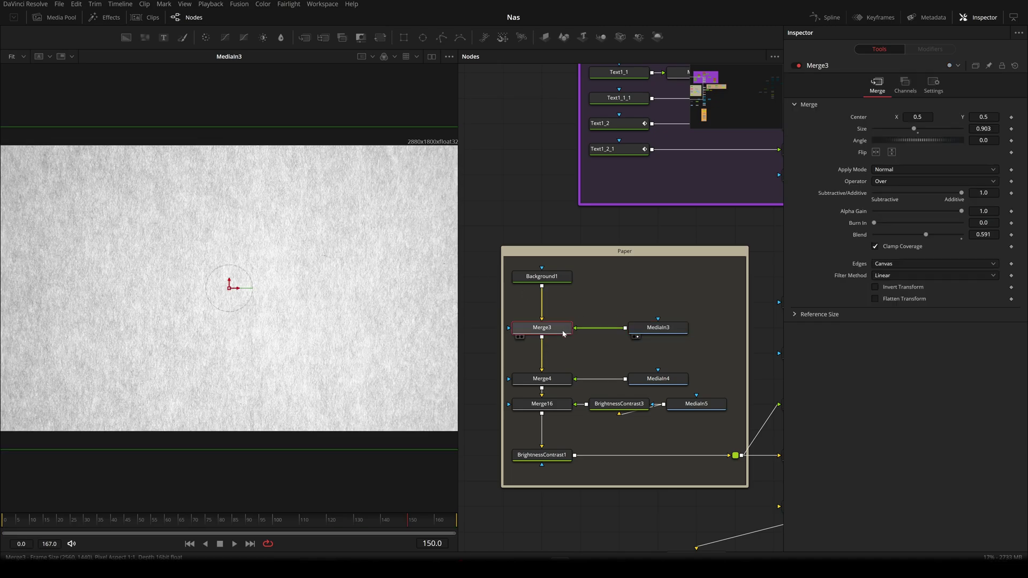
pyautogui.press('1')
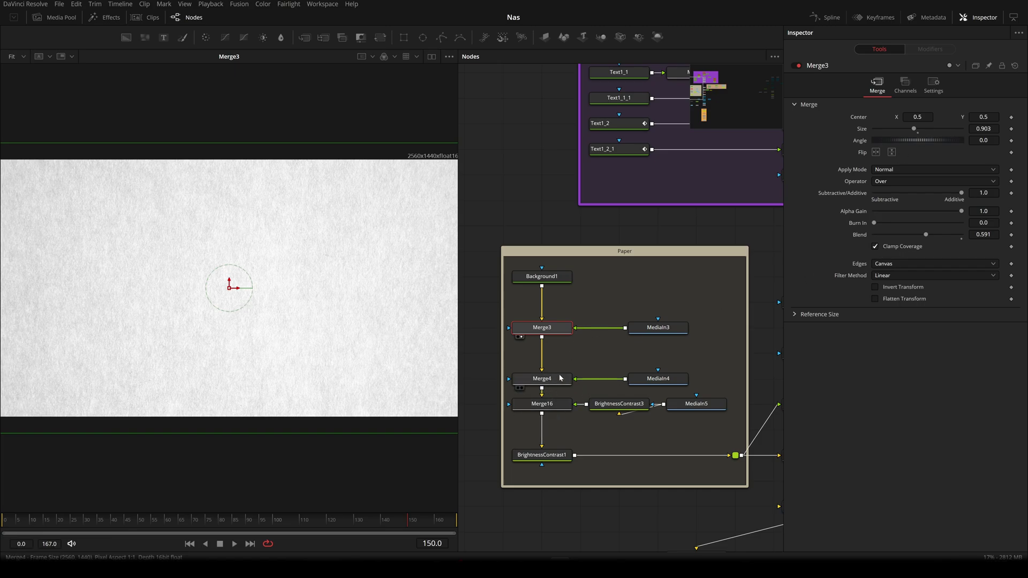
# - View the MediaIn4 crumpled paper texture and examine how Merge4 blends it over the paper
pyautogui.click(542, 378)
pyautogui.press('1')
pyautogui.click(662, 382)
pyautogui.press('1')
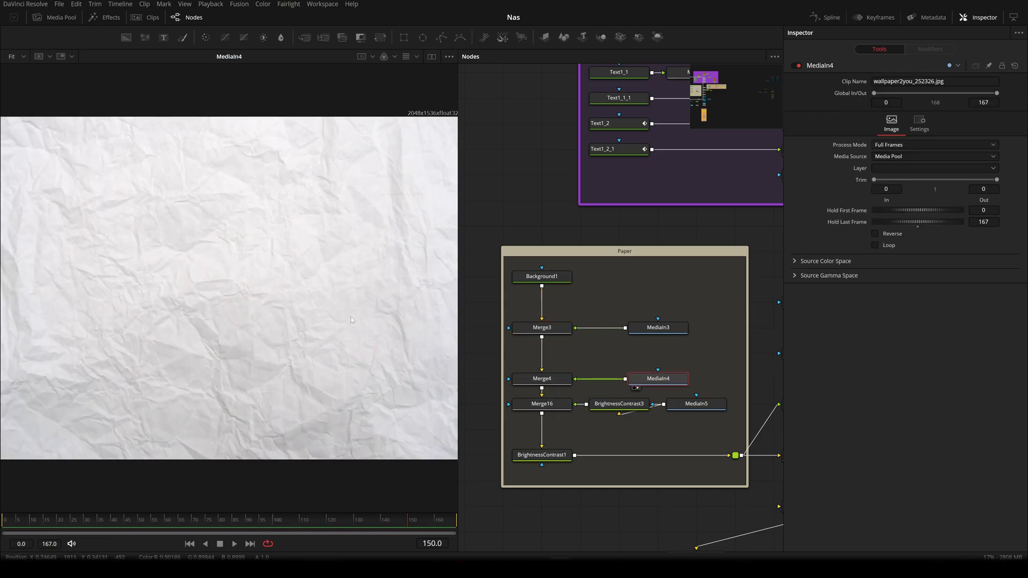
pyautogui.click(561, 379)
pyautogui.press('1')
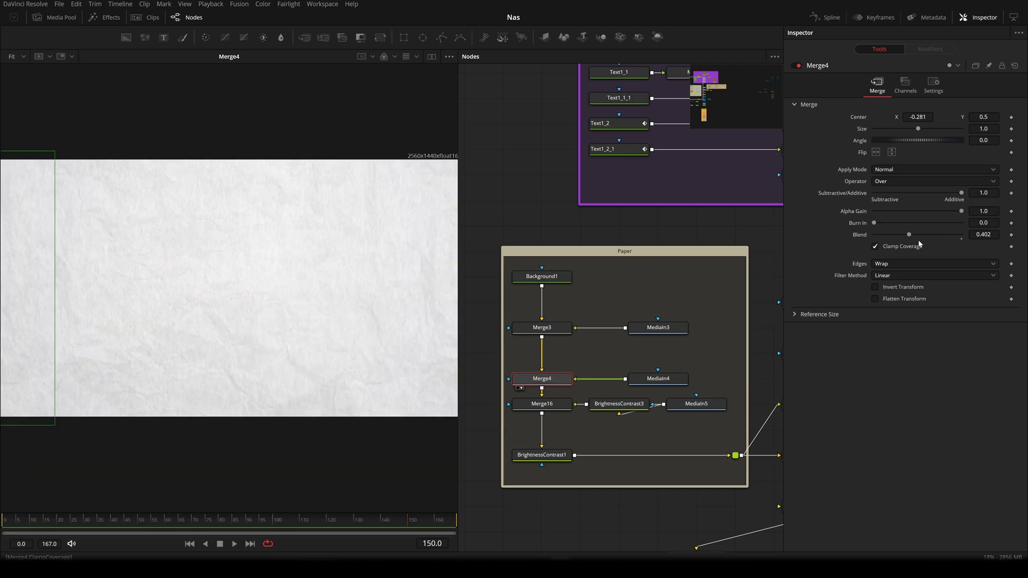
# - Examine the MediaIn5 grunge texture, its BrightnessContrast3 adjustment and the Merge16 result
pyautogui.scroll(-1, 618, 388)
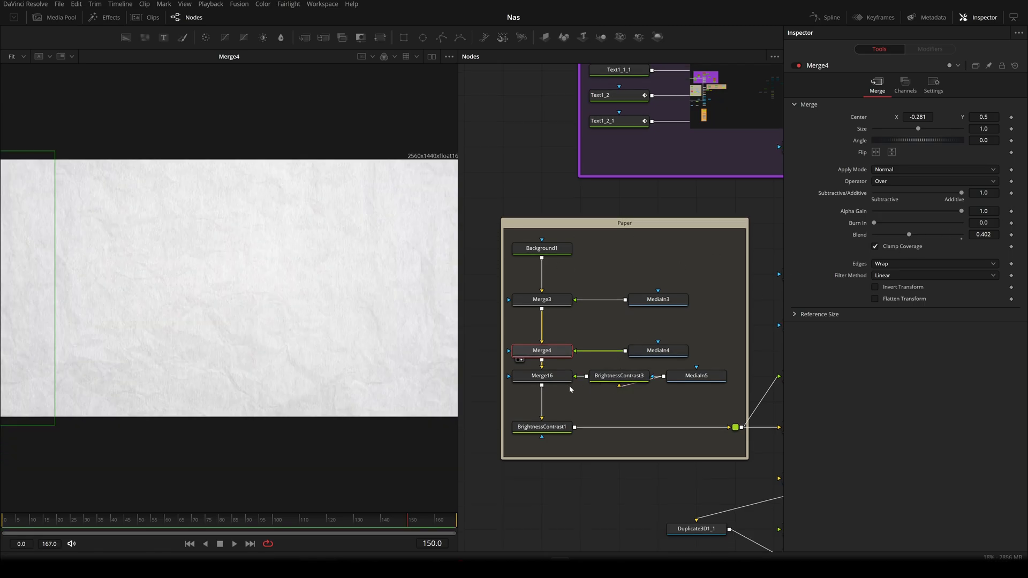
pyautogui.click(541, 375)
pyautogui.press('.')
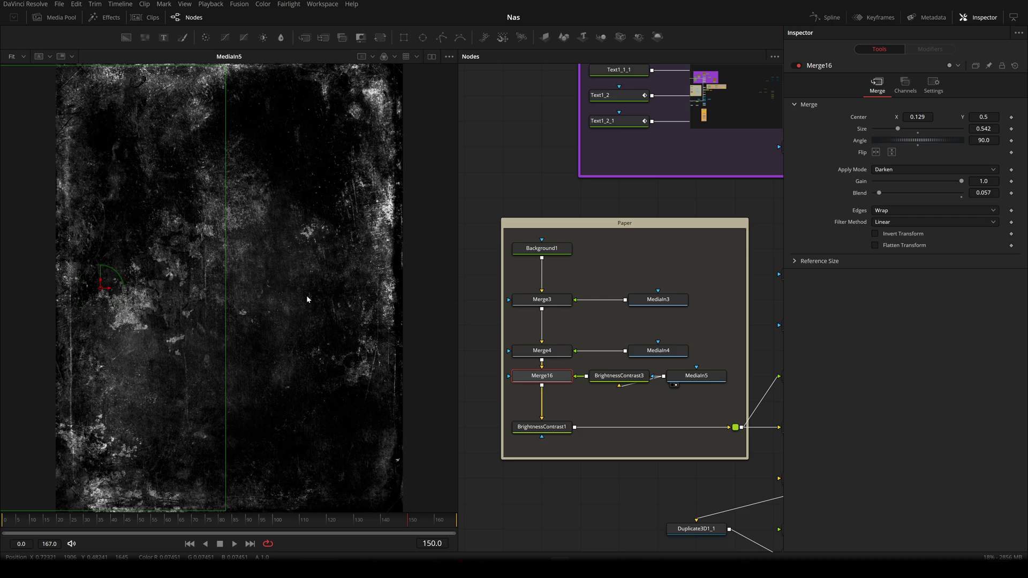
pyautogui.click(619, 376)
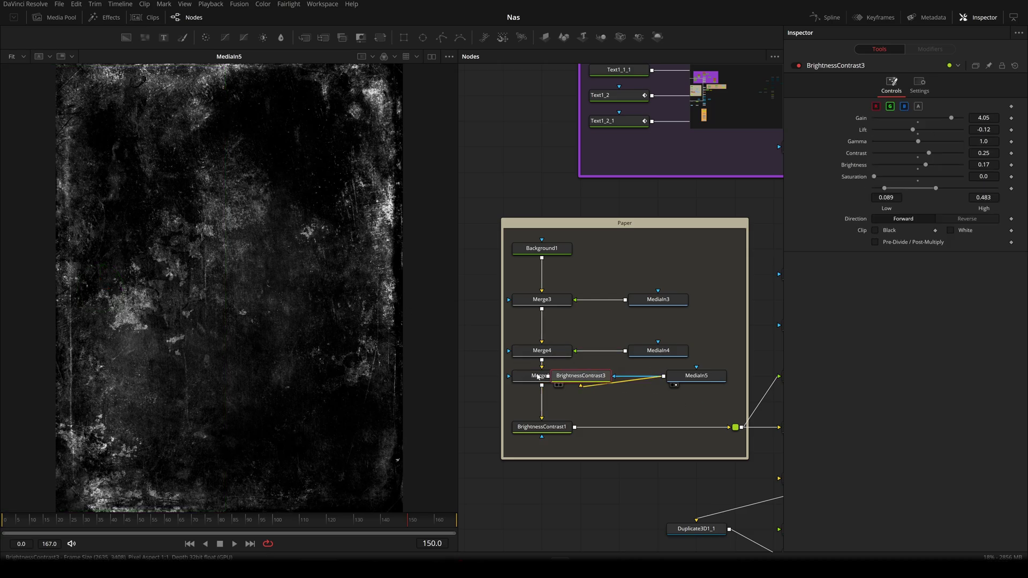
pyautogui.press('1')
pyautogui.click(542, 375)
pyautogui.press('1')
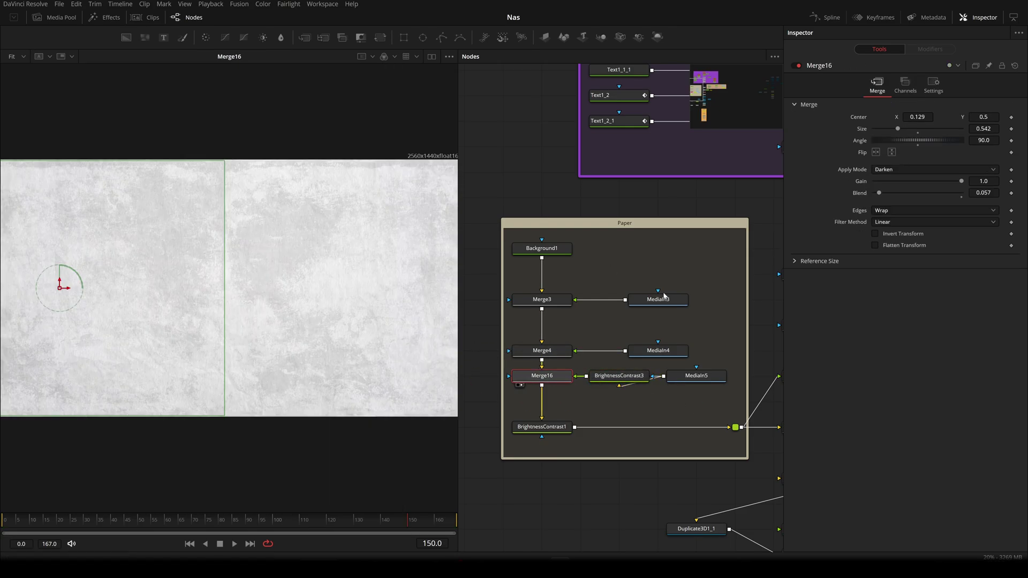
# - Compare the paper with Merge16 disabled and re-enabled, and show the BrightnessContrast1 result
pyautogui.click(798, 65)
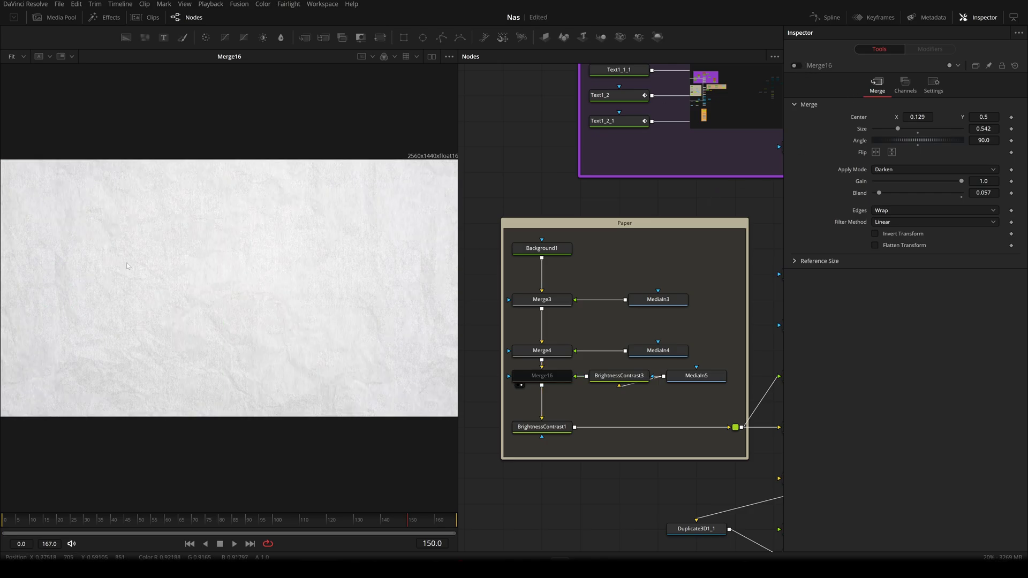
pyautogui.hotkey('ctrl', 'p')
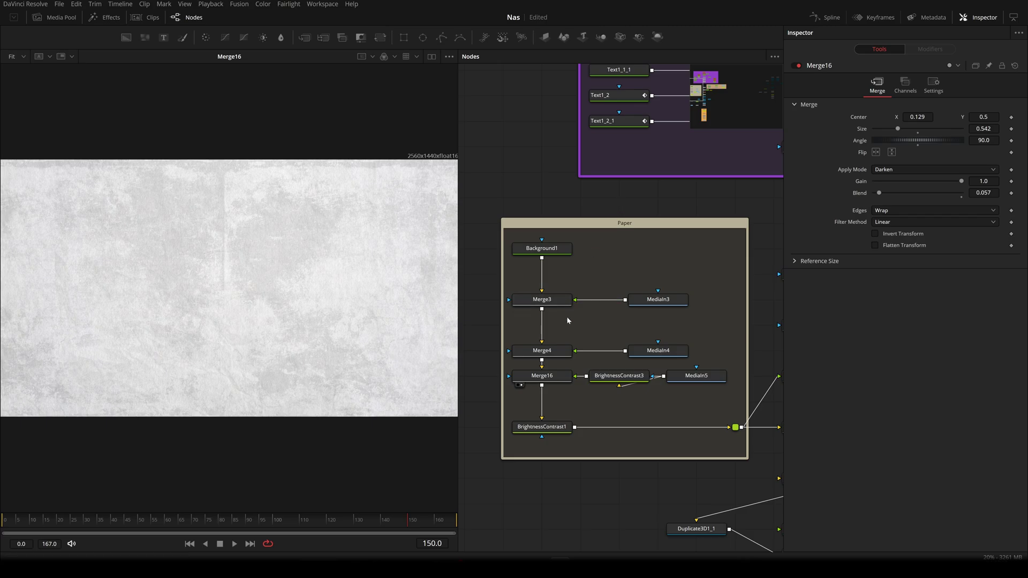
pyautogui.scroll(-3, 566, 316)
pyautogui.click(561, 347)
pyautogui.press('1')
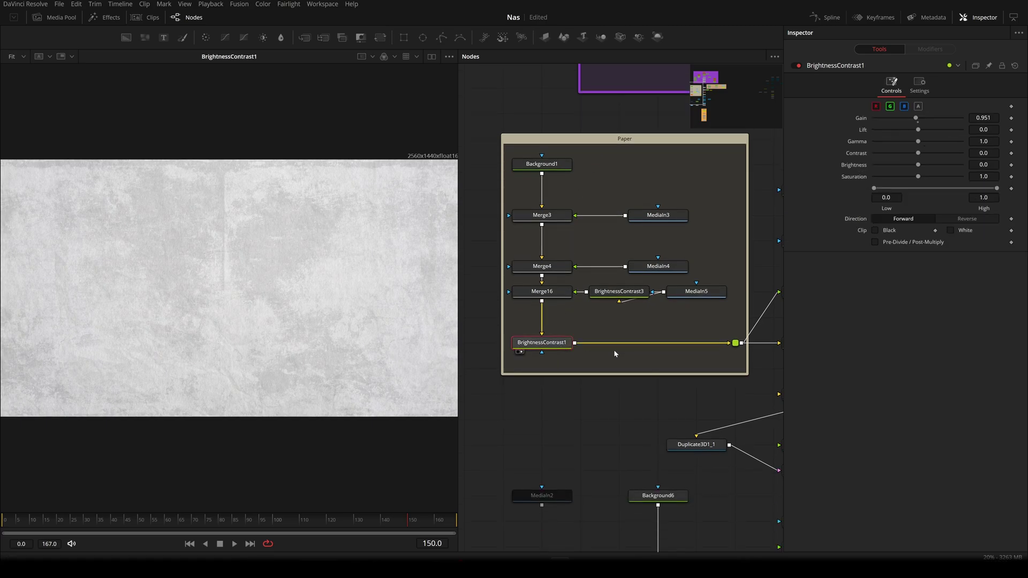
# - Follow the paper output to Merge2, show its composite and inspect the blended newspaper text up close
pyautogui.moveTo(704, 331); pyautogui.dragTo(484, 356)
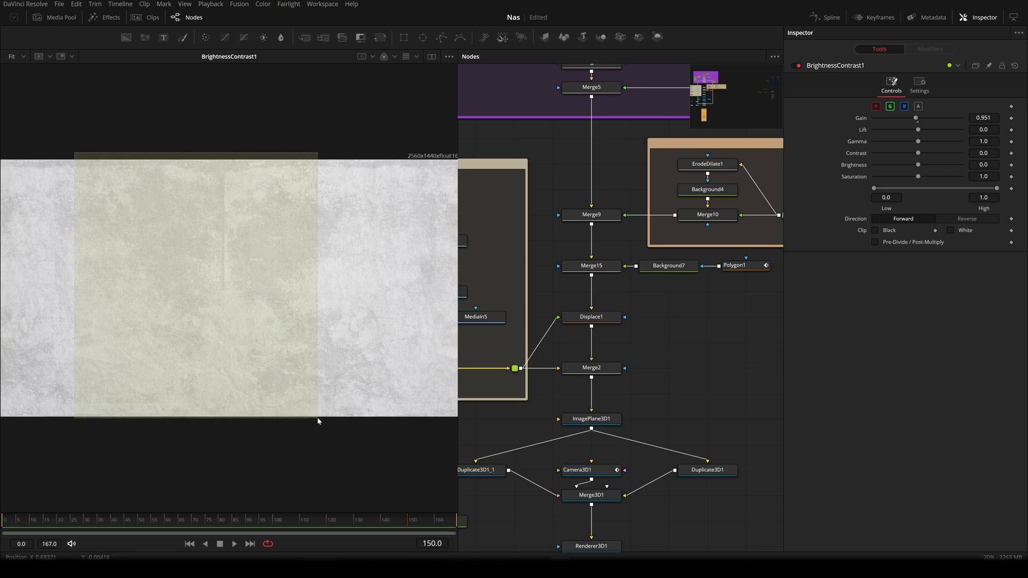
pyautogui.click(567, 274)
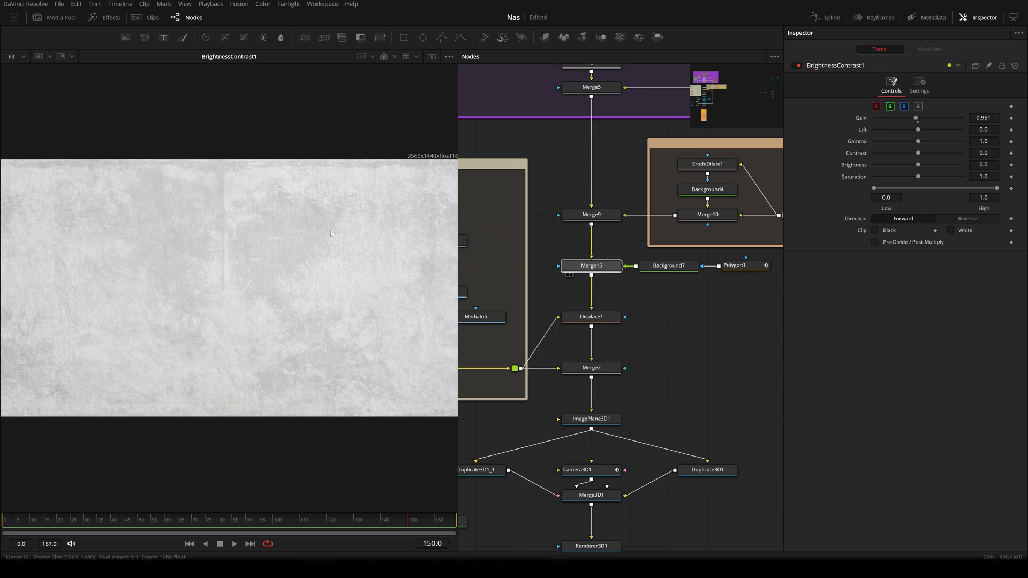
pyautogui.click(599, 369)
pyautogui.press('2')
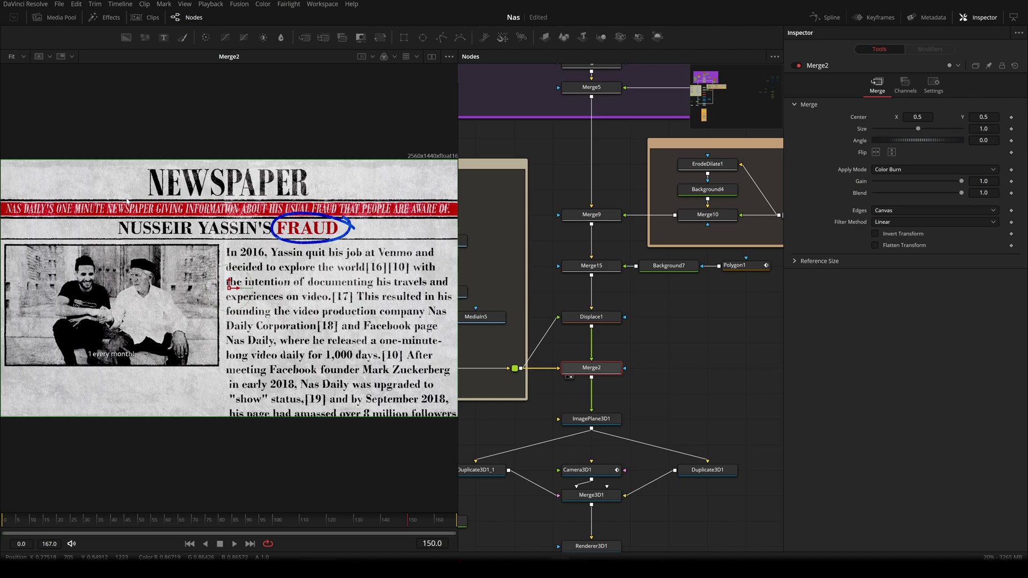
pyautogui.scroll(4, 220, 206)
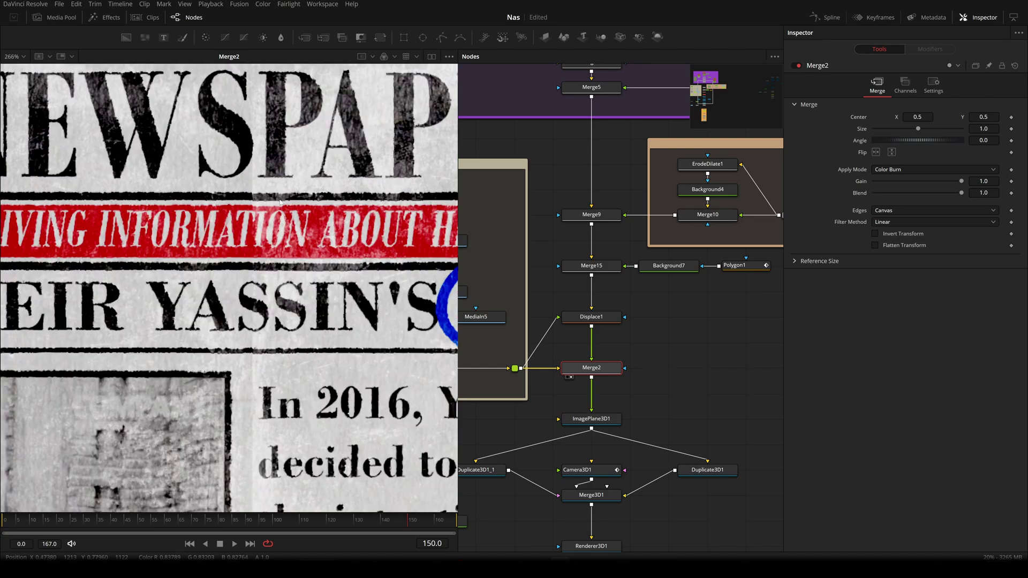
pyautogui.scroll(-2, 240, 191)
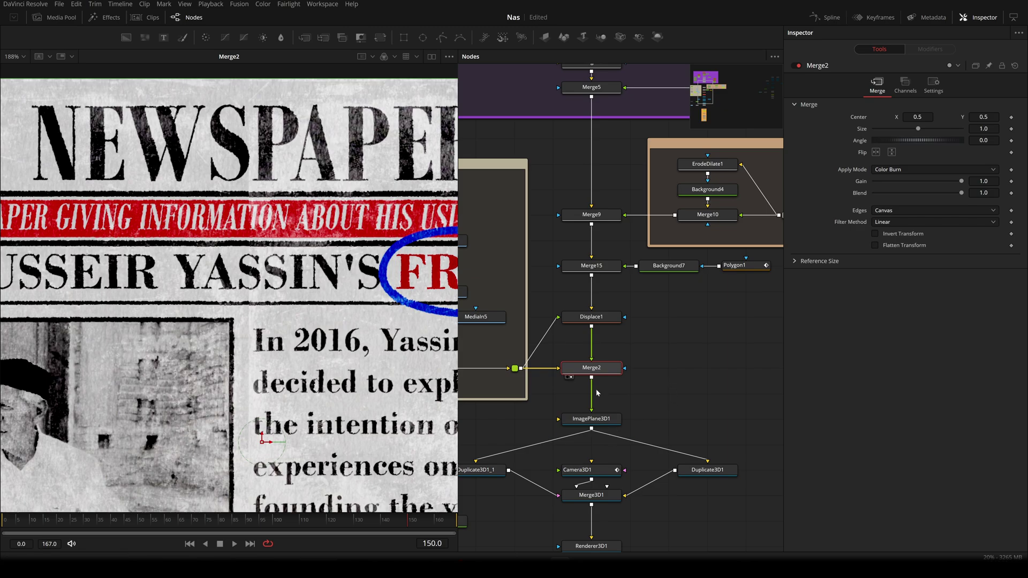
# - Set Merge2's apply mode to Normal and inspect the newspaper's text and photo at different magnifications
pyautogui.click(914, 168)
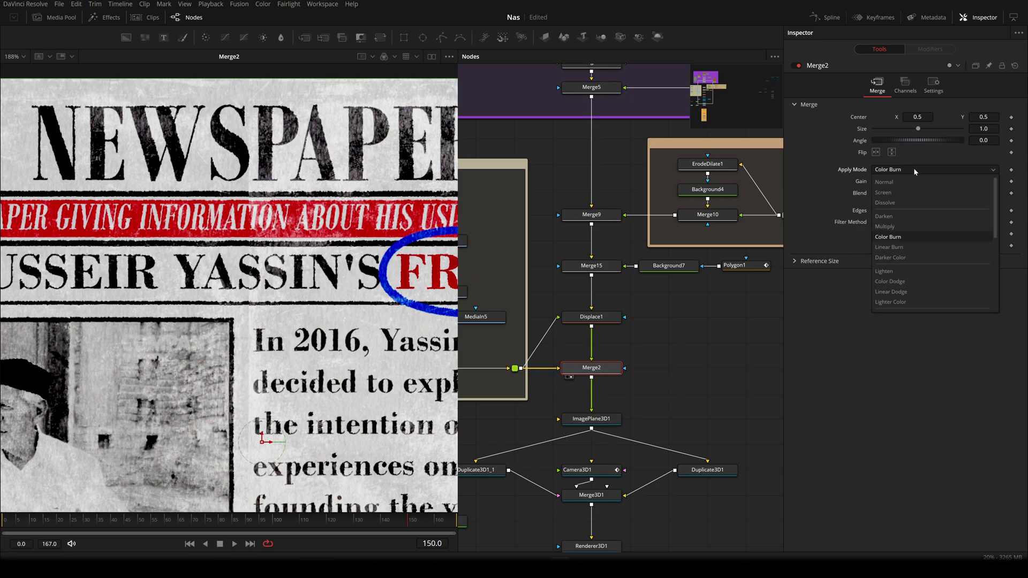
pyautogui.click(910, 178)
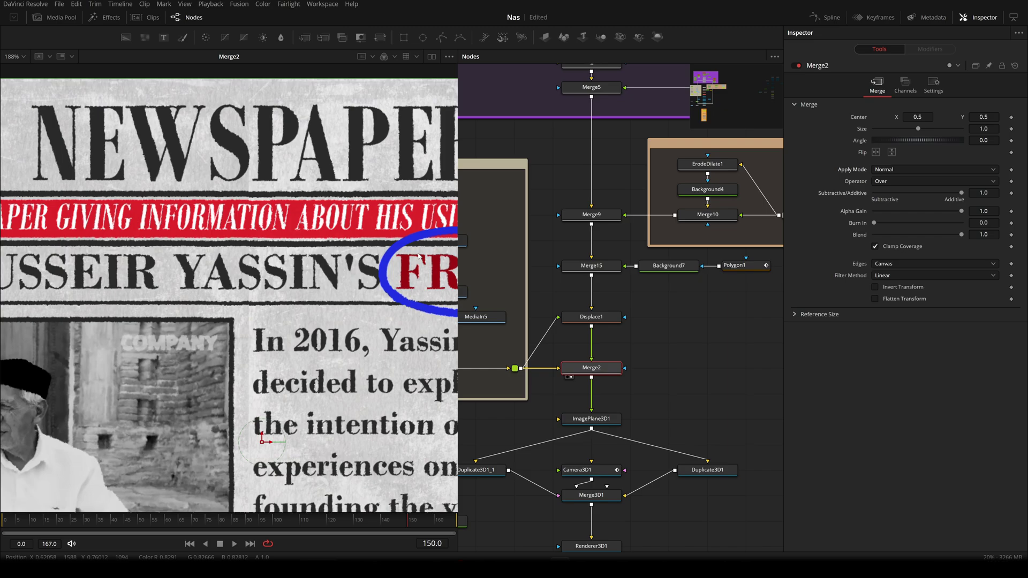
pyautogui.scroll(-3, 274, 295)
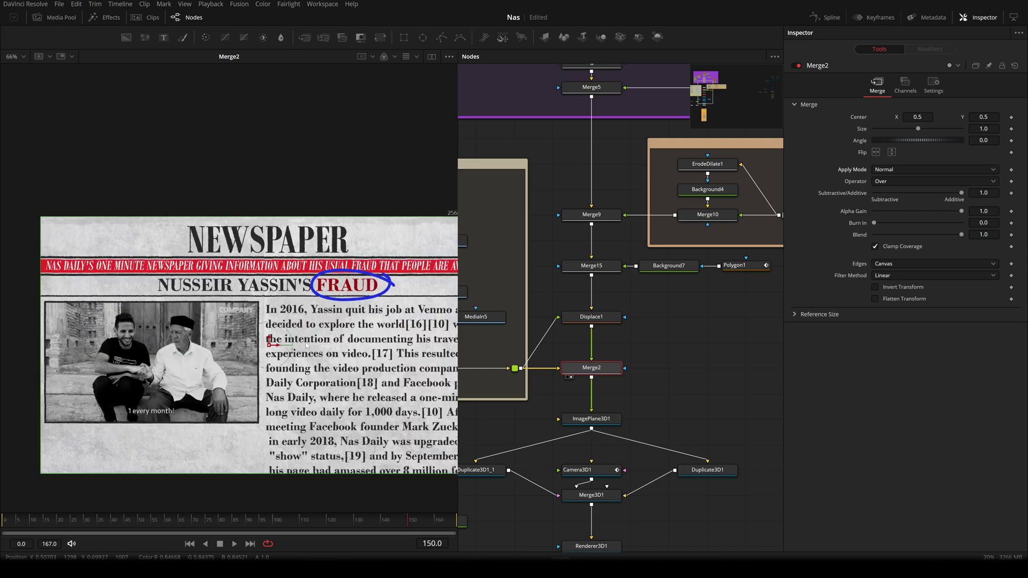
pyautogui.scroll(3, 284, 320)
pyautogui.scroll(-5, 284, 320)
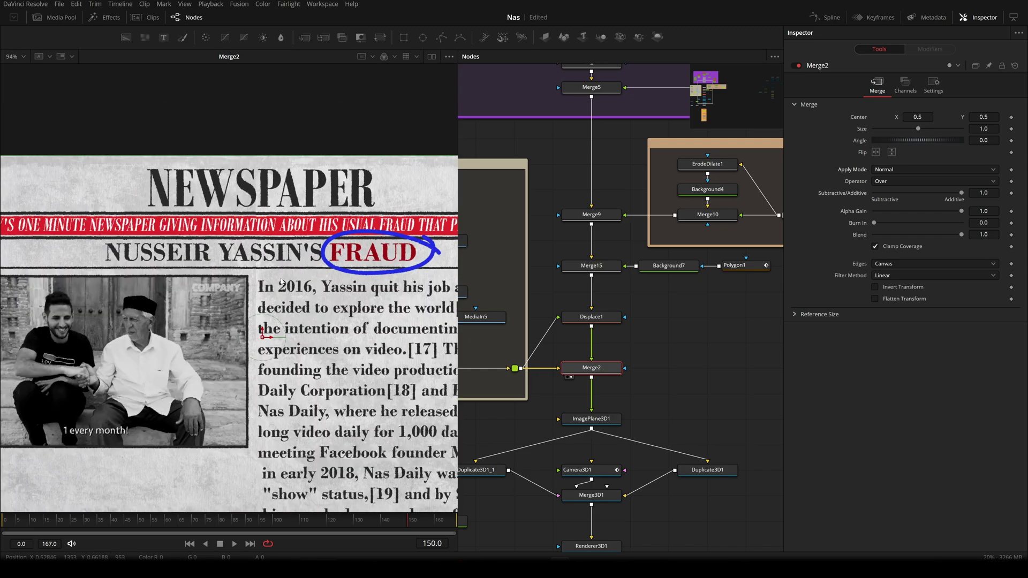
pyautogui.scroll(5, 305, 291)
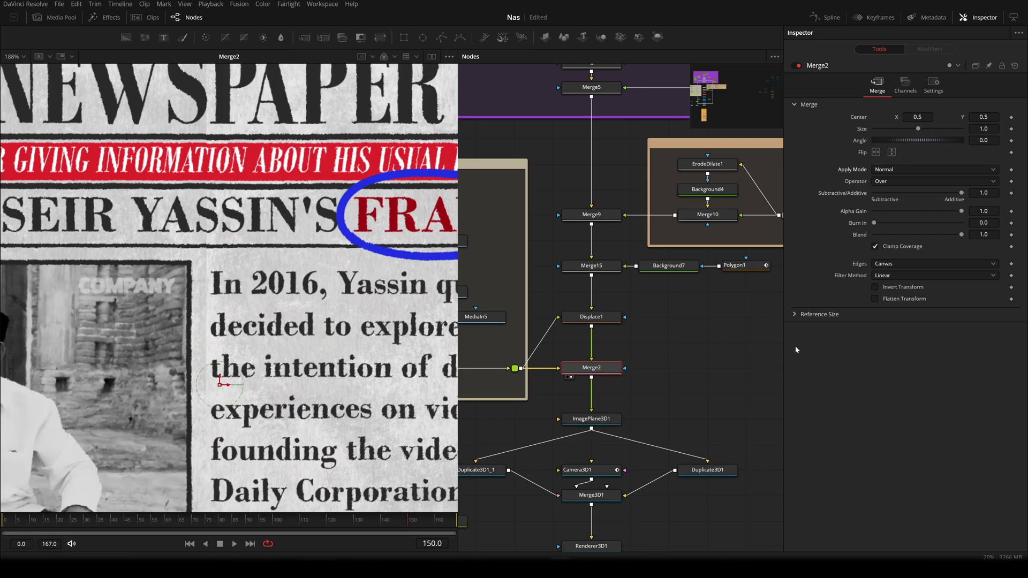
# - Examine Displace1's refraction settings and compare the newspaper with the node disabled and re-enabled
pyautogui.click(614, 319)
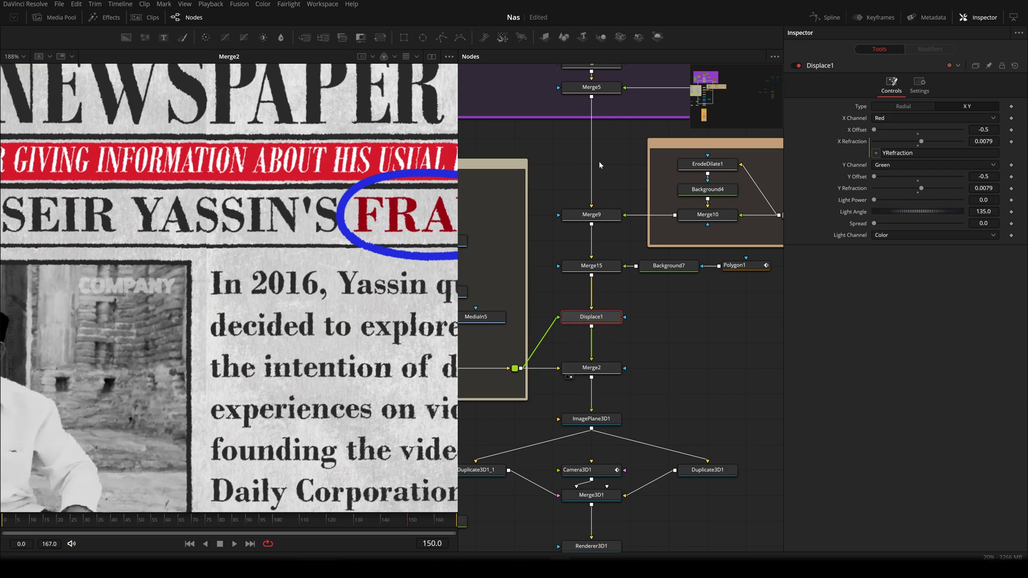
pyautogui.click(798, 66)
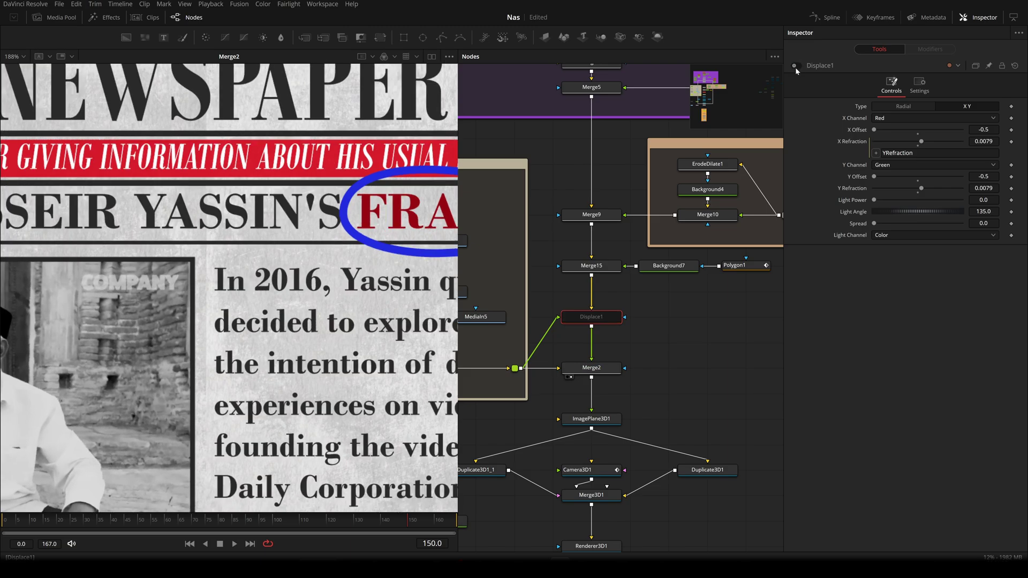
pyautogui.click(798, 66)
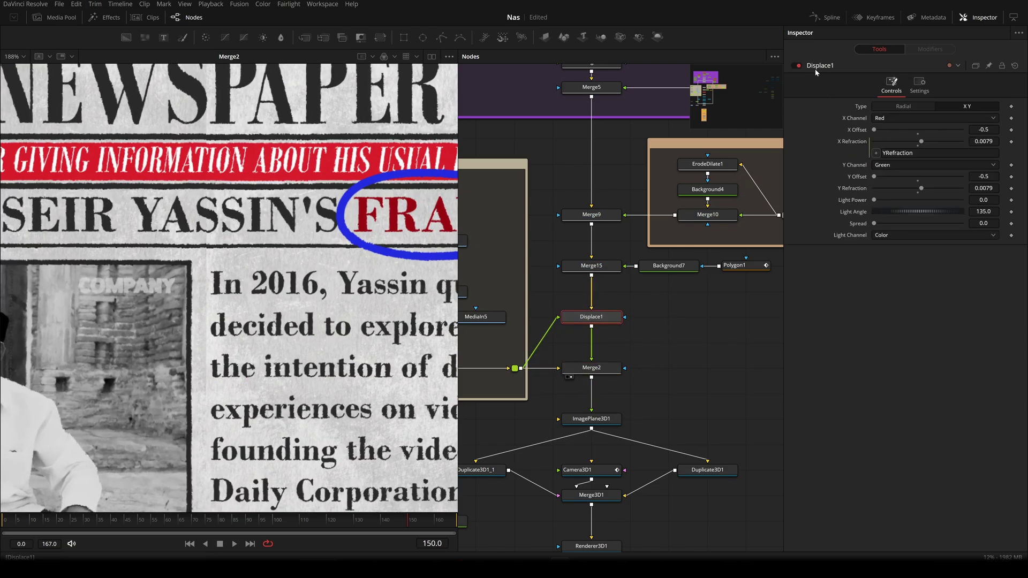
# - Disable Displace1 and inspect the undistorted newspaper from Merge2 and its merge settings
pyautogui.hotkey('ctrl', 'p')
pyautogui.click(598, 369)
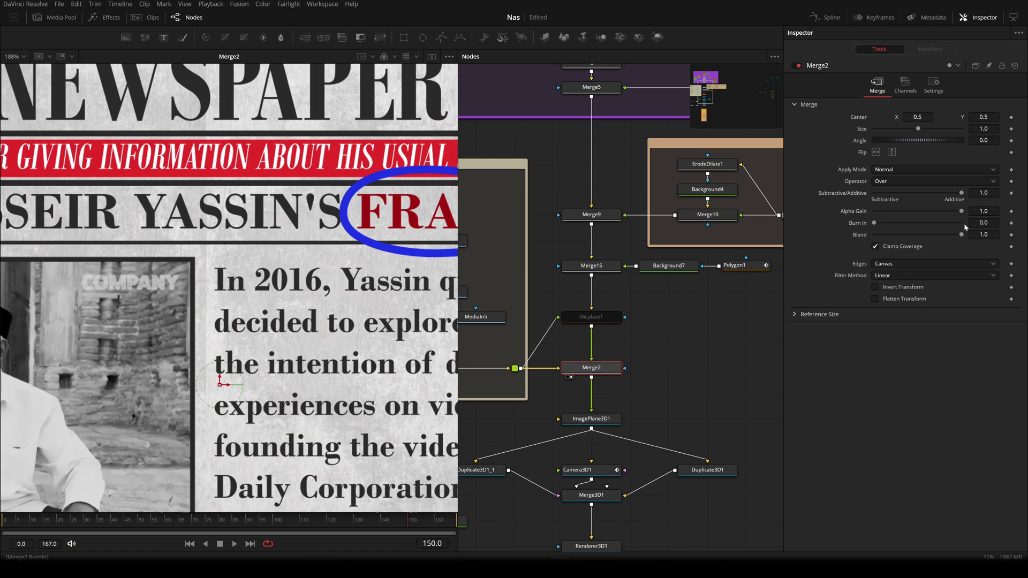
pyautogui.click(653, 346)
pyautogui.scroll(-3, 353, 267)
pyautogui.scroll(2, 262, 252)
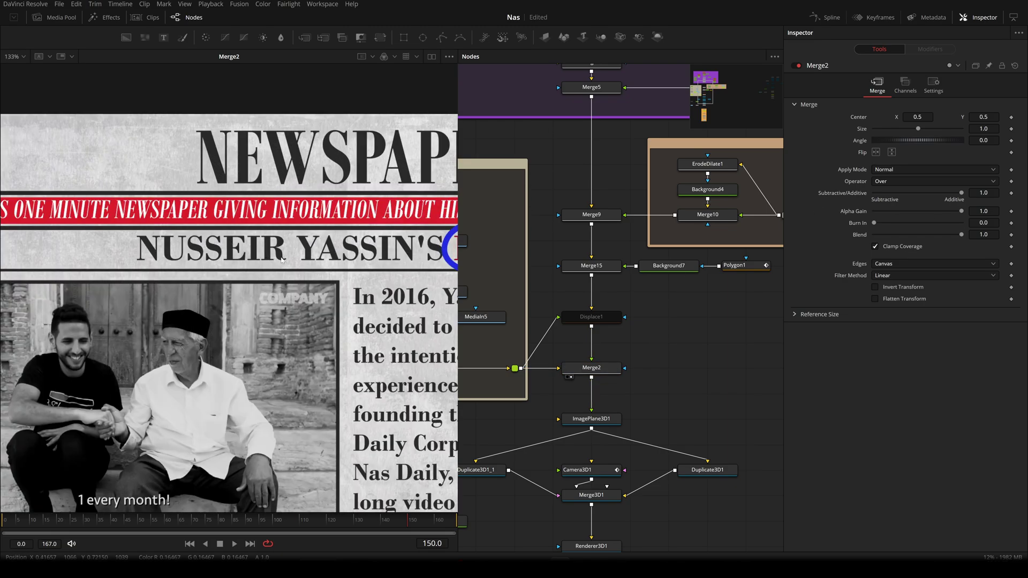
# - Inspect the undistorted lettering up close and re-enable the Displace1 node
pyautogui.scroll(3, 343, 262)
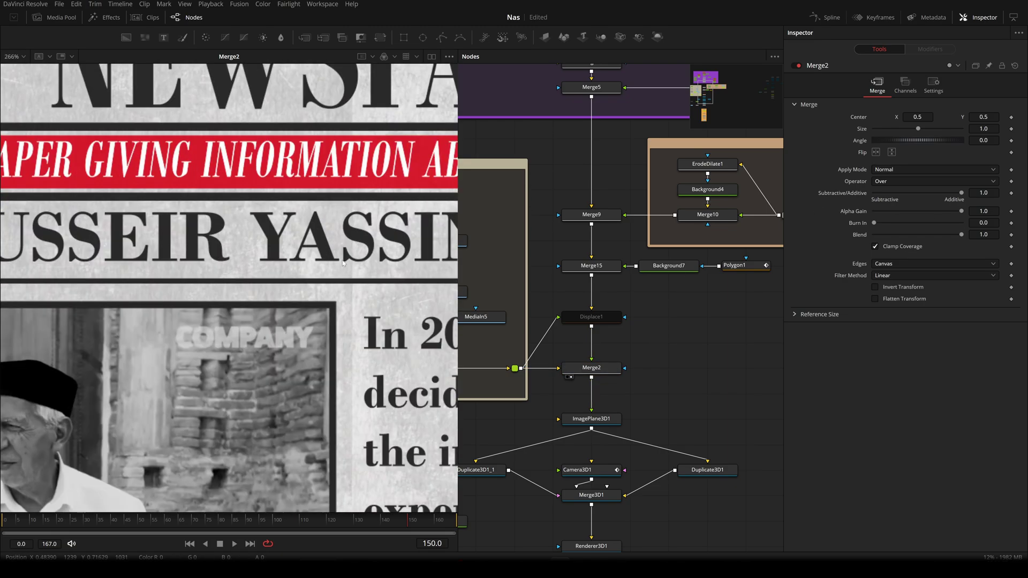
pyautogui.click(594, 317)
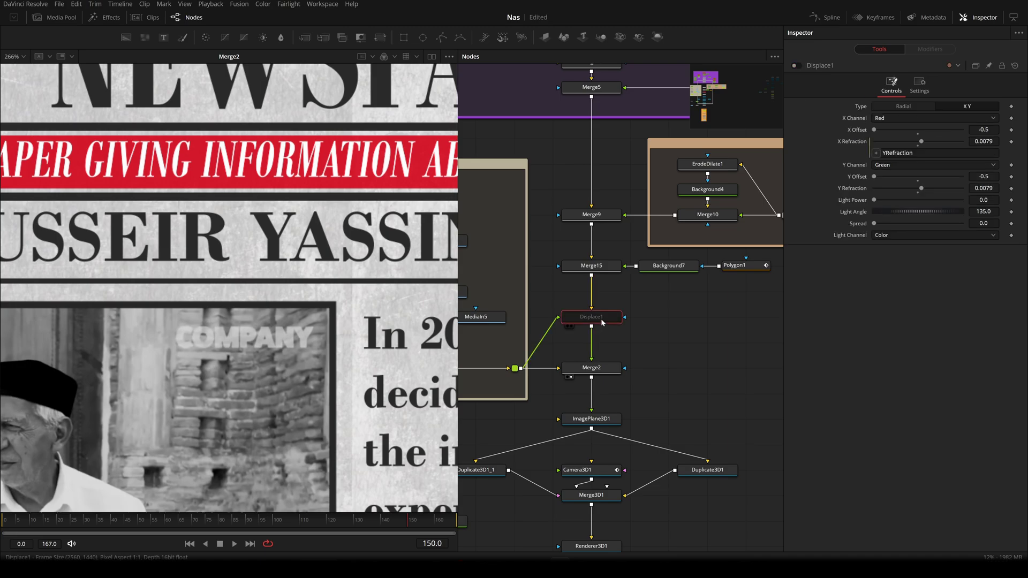
pyautogui.click(796, 65)
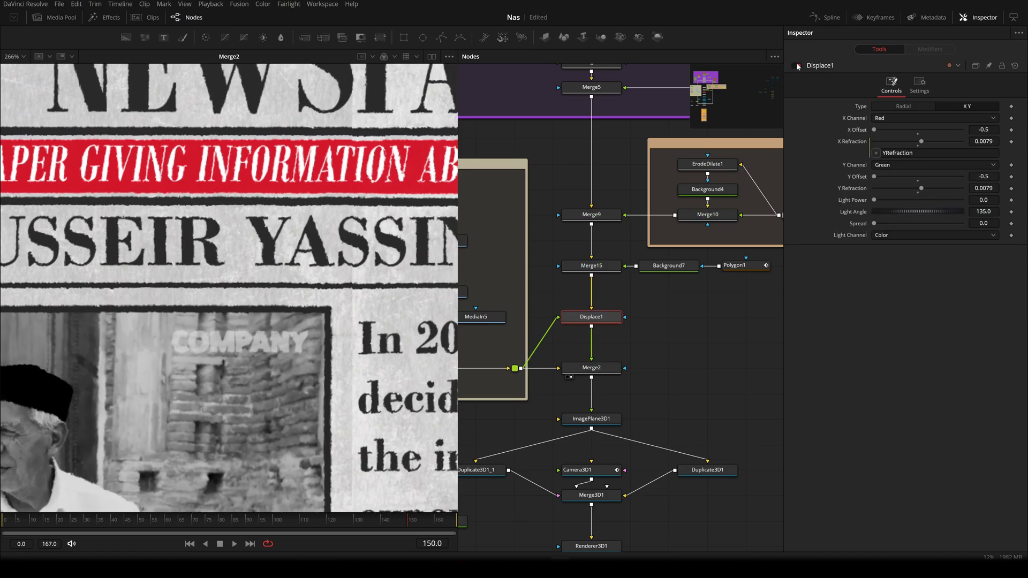
# - Compare the outputs of Merge15, Displace1 and Merge2 and inspect the lettering's rough edges over the paper
pyautogui.moveTo(642, 342); pyautogui.dragTo(723, 352)
pyautogui.click(614, 373)
pyautogui.click(671, 280)
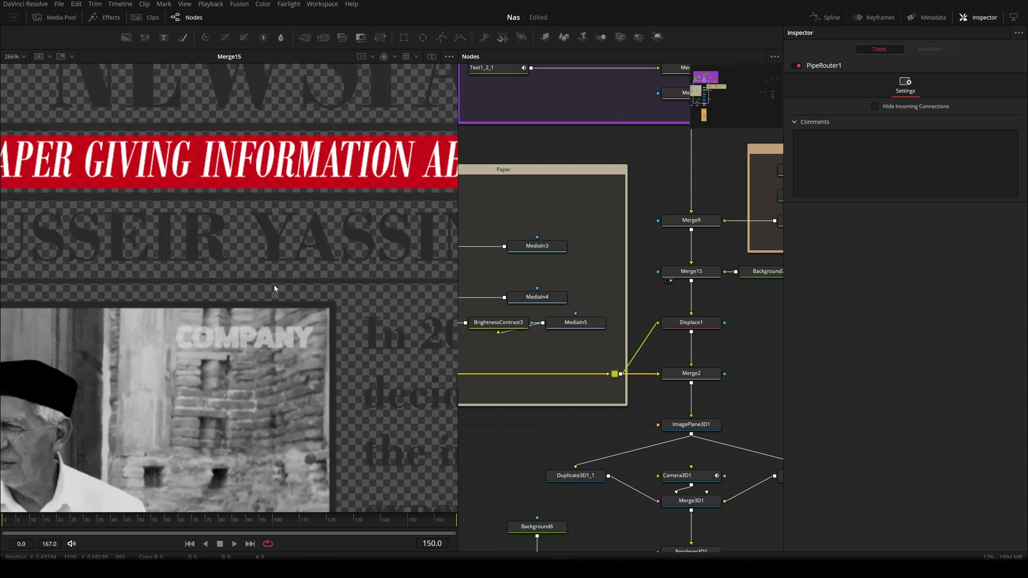
pyautogui.click(708, 328)
pyautogui.click(671, 331)
pyautogui.click(614, 374)
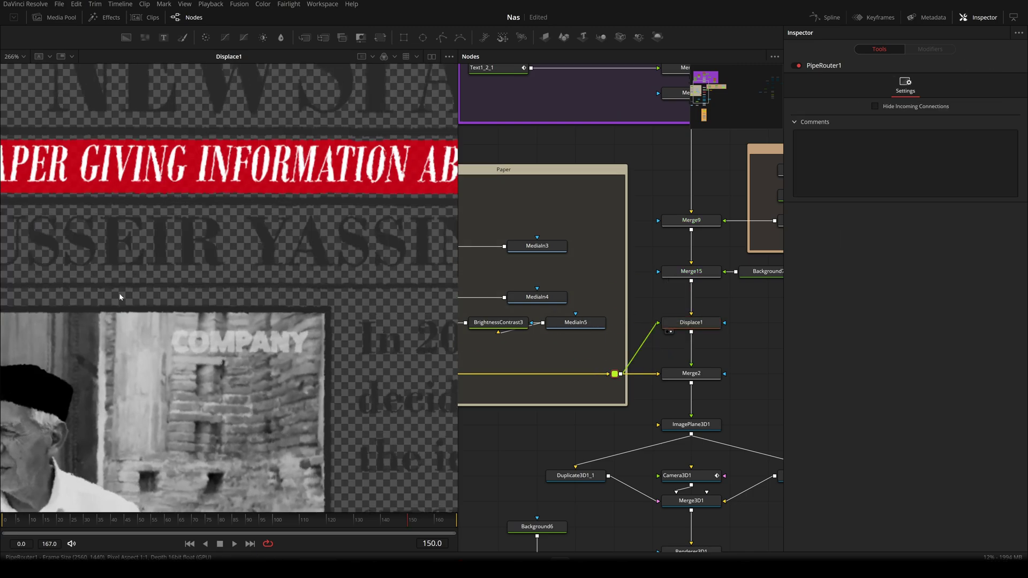
pyautogui.click(671, 382)
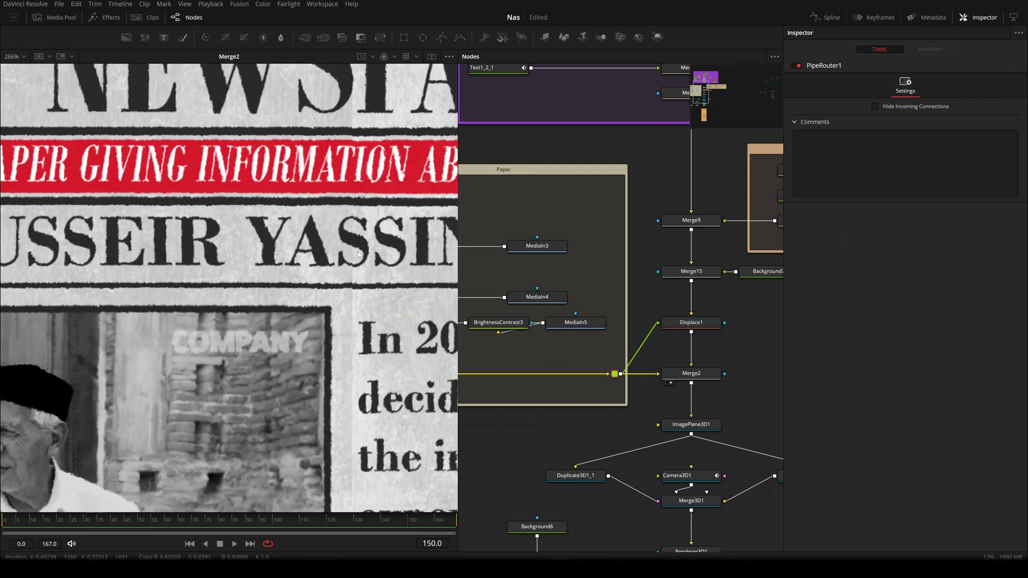
pyautogui.scroll(3, 348, 247)
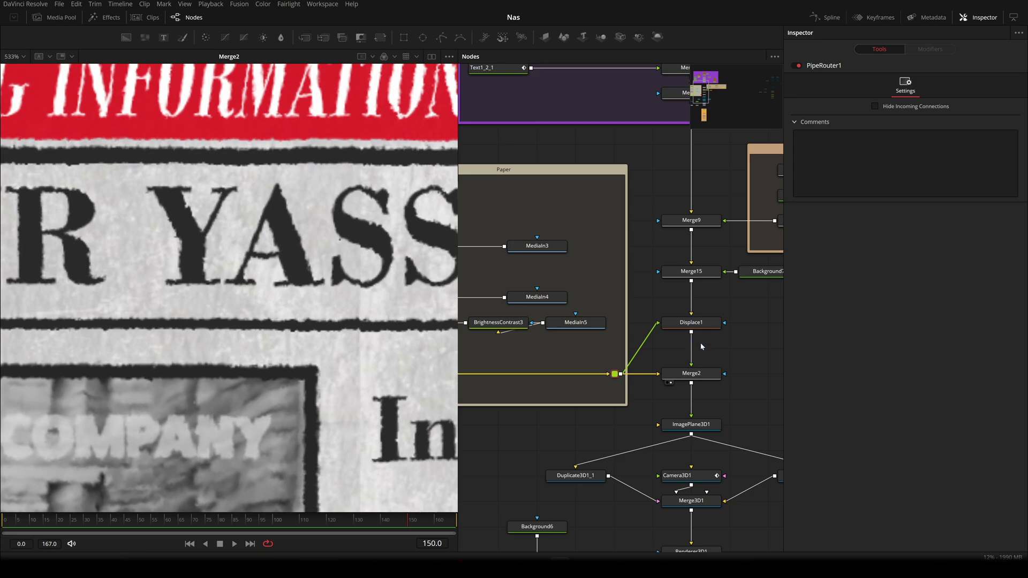
# - Show the paper texture coming out of PipeRouter1 and examine it at different magnifications
pyautogui.moveTo(616, 379)
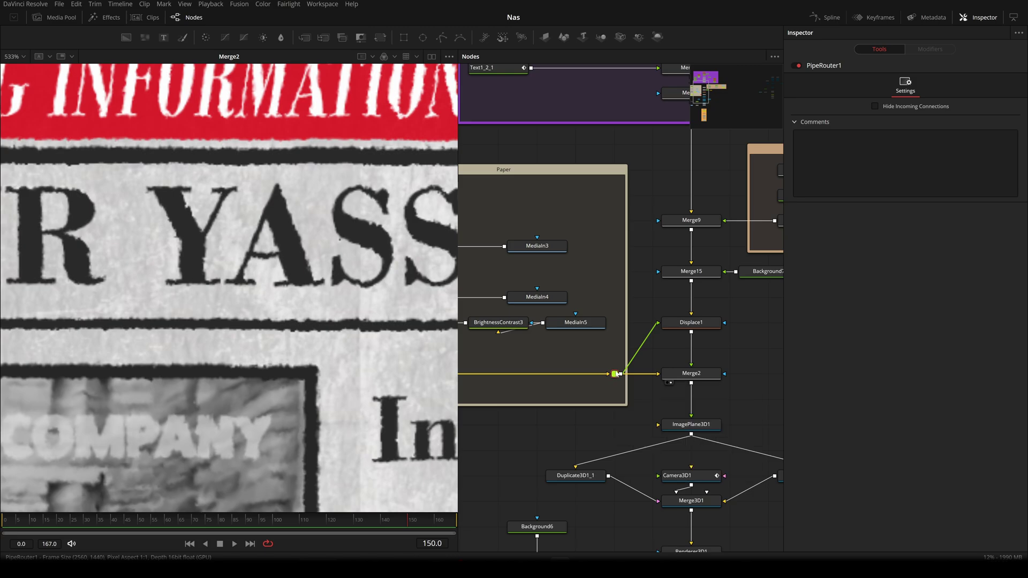
pyautogui.press('2')
pyautogui.scroll(-5, 258, 331)
pyautogui.scroll(2, 286, 310)
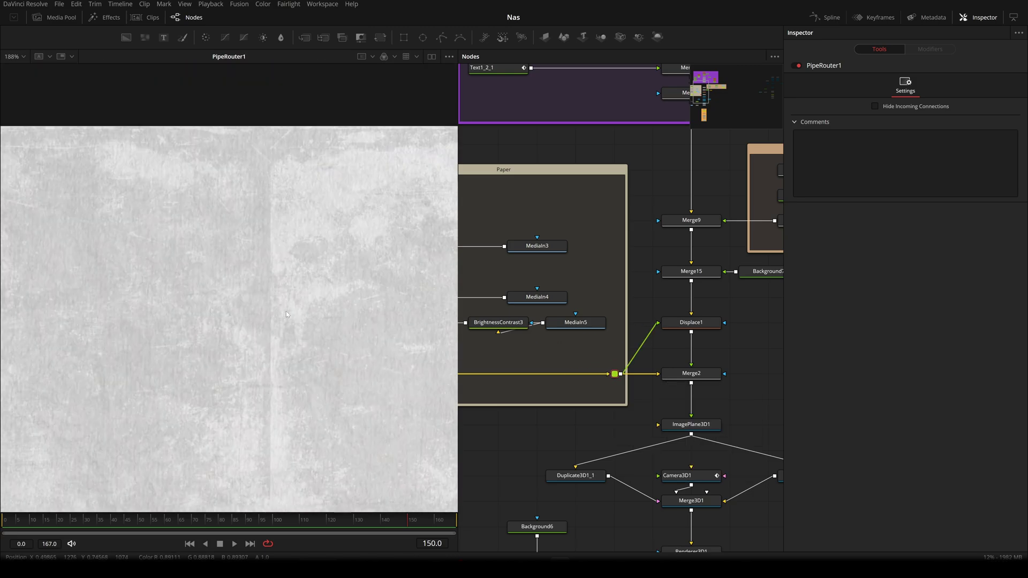
# - Try a Y Refraction of 0.0728 on Displace1 while viewing Merge2, and undo the change
pyautogui.click(717, 326)
pyautogui.press('2')
pyautogui.moveTo(697, 376); pyautogui.dragTo(343, 316)
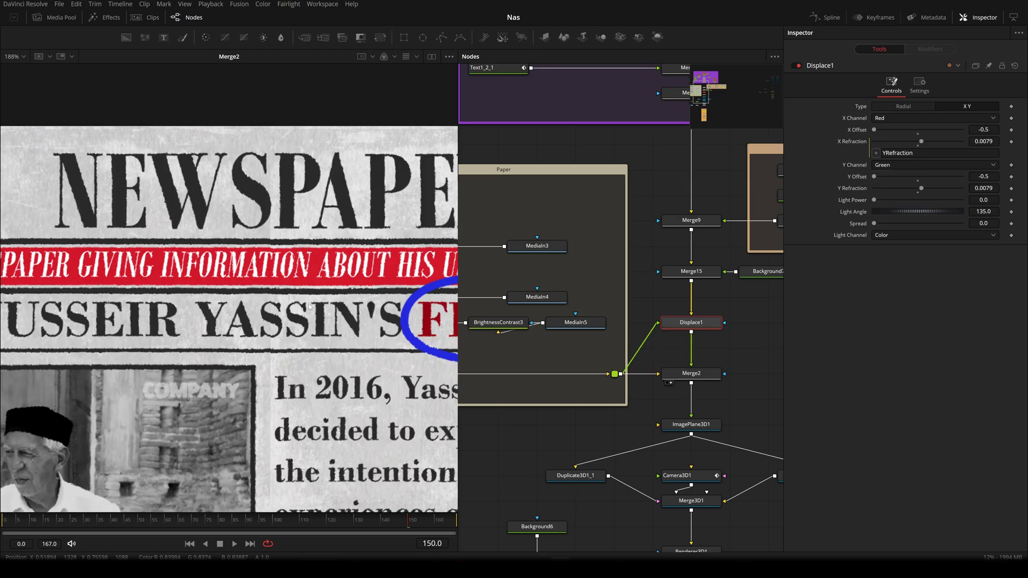
pyautogui.scroll(2, 308, 304)
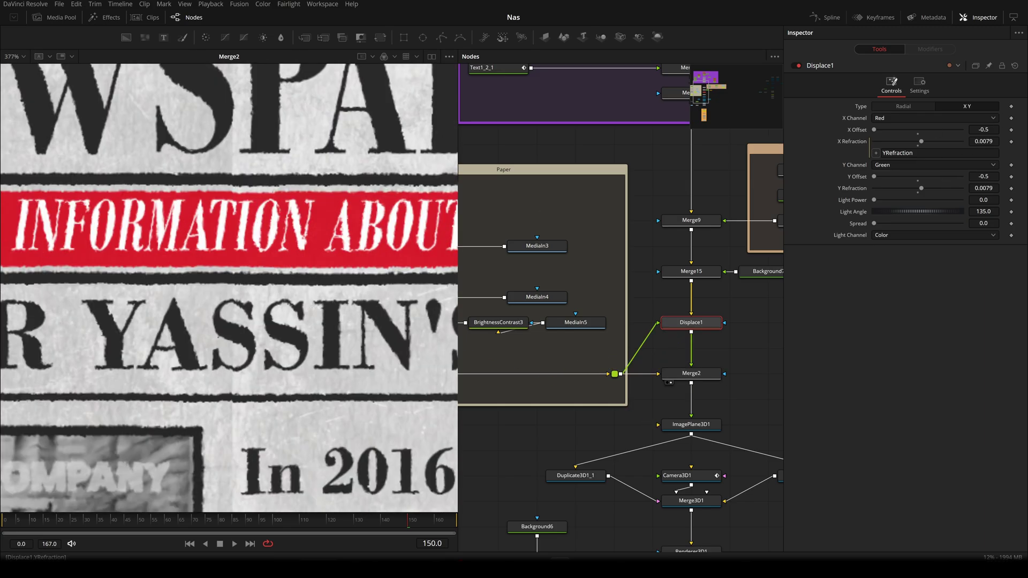
pyautogui.moveTo(920, 189); pyautogui.dragTo(955, 188)
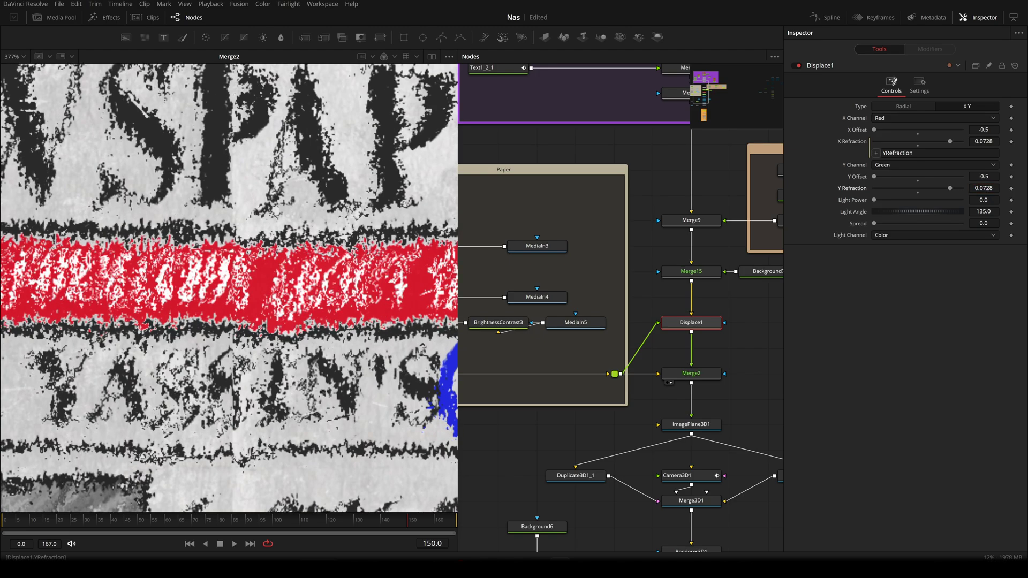
pyautogui.hotkey('ctrl', 'z')
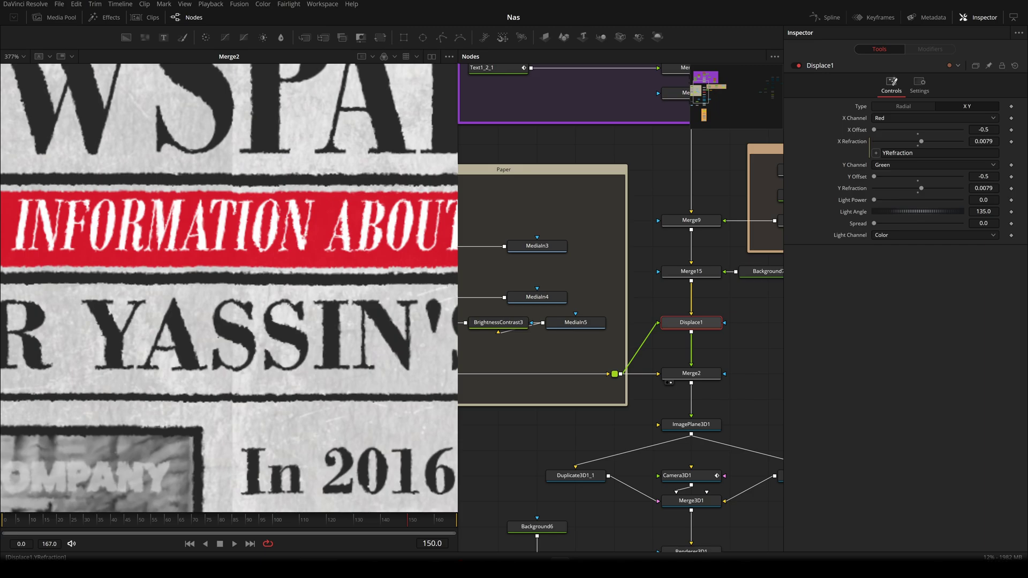
# - Inspect the displaced headline, subheading and photo in Merge2's output at different magnifications, with Merge2's settings open
pyautogui.scroll(-5, 337, 375)
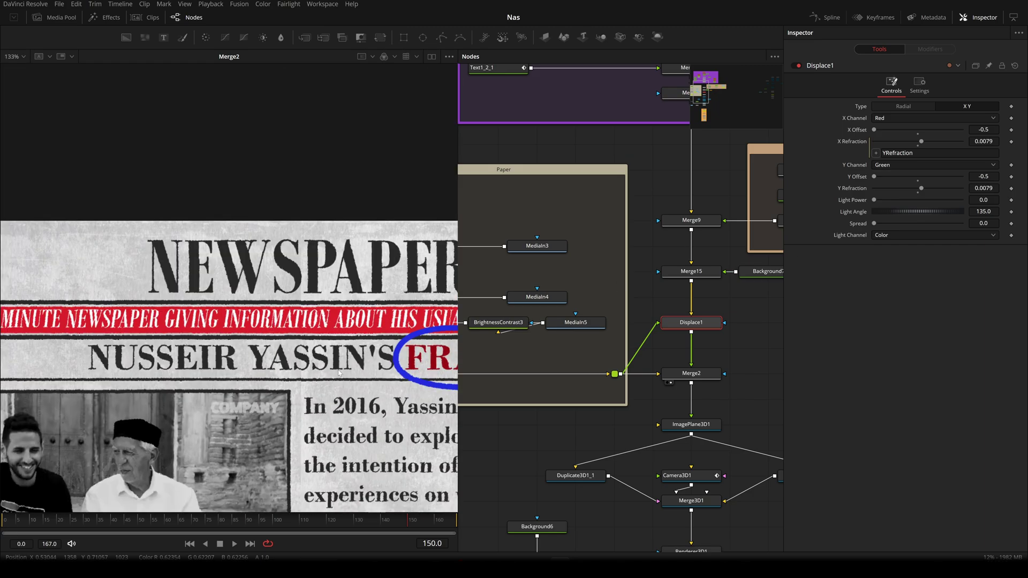
pyautogui.scroll(5, 334, 188)
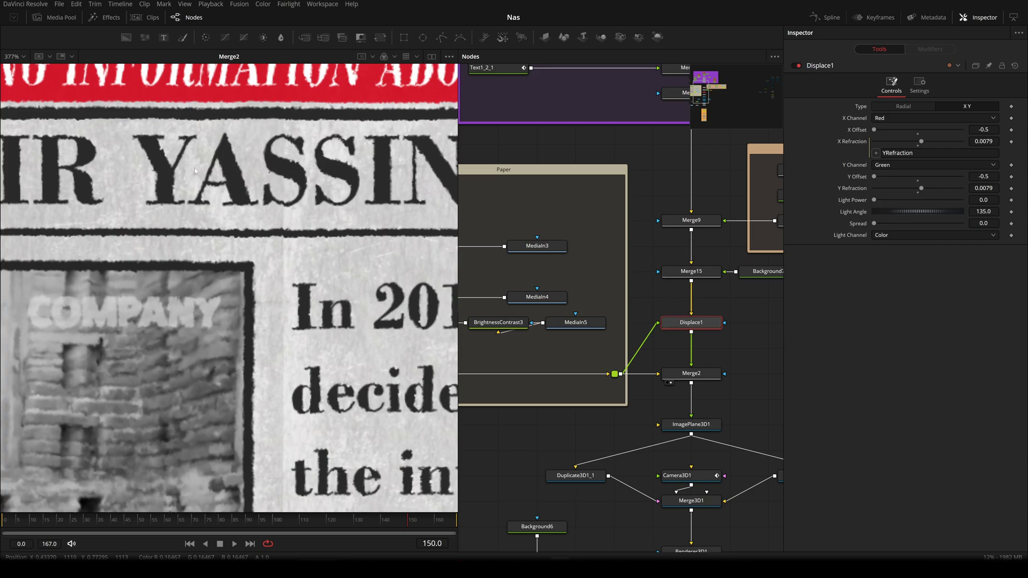
pyautogui.scroll(3, 194, 168)
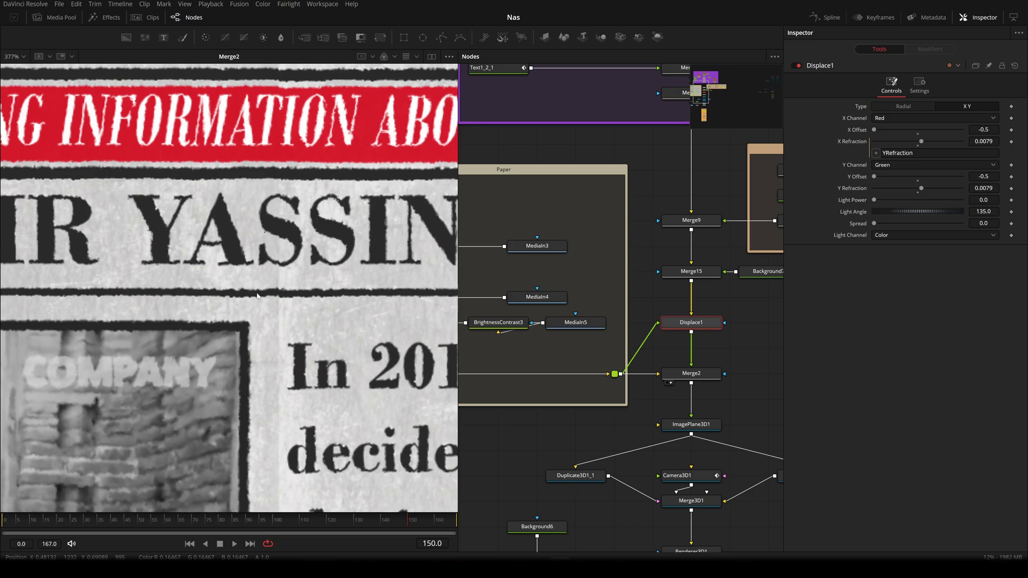
pyautogui.scroll(-2, 257, 295)
pyautogui.scroll(-1, 690, 335)
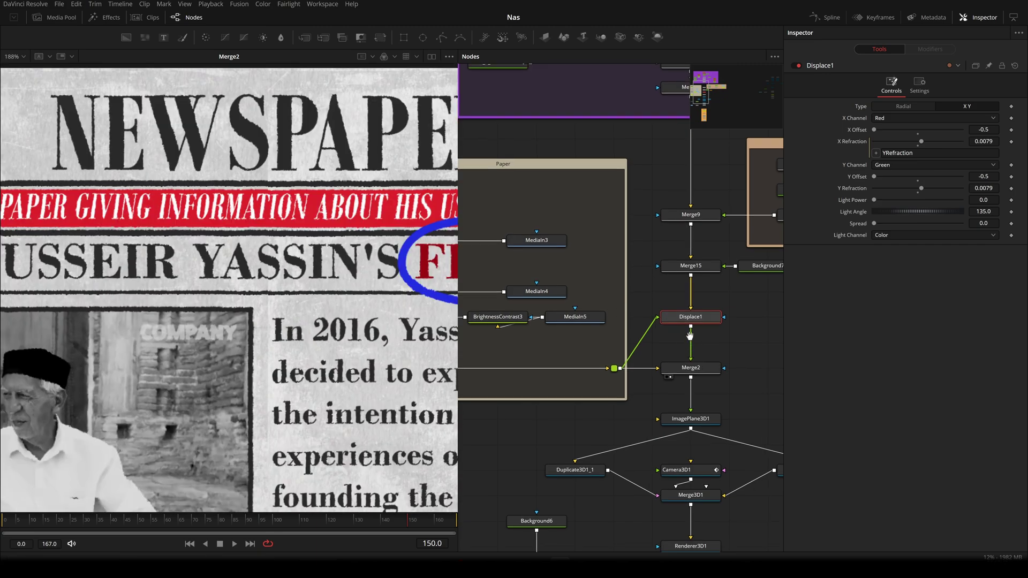
pyautogui.scroll(-3, 689, 335)
pyautogui.click(690, 333)
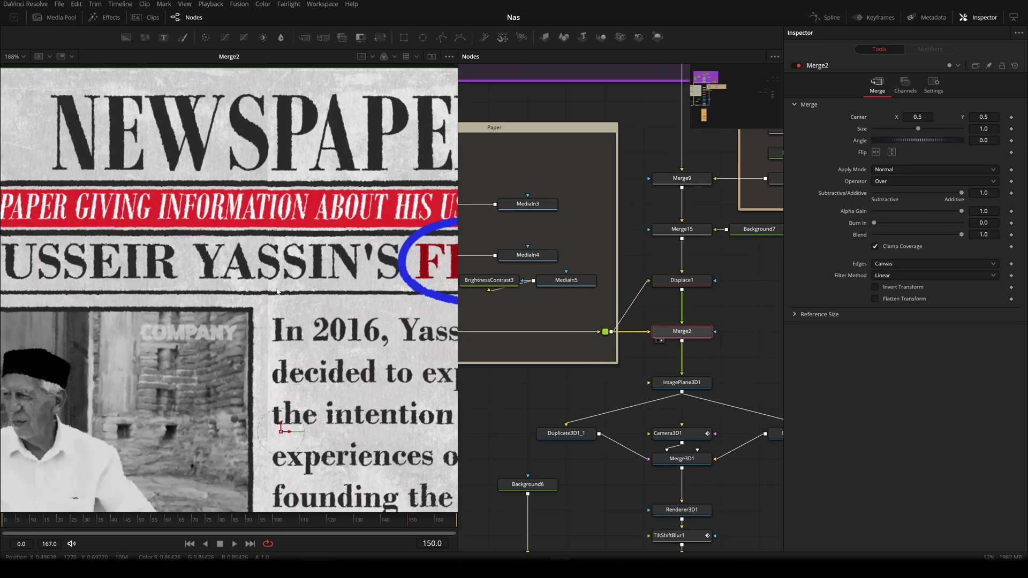
pyautogui.scroll(-1, 277, 291)
pyautogui.scroll(2, 302, 270)
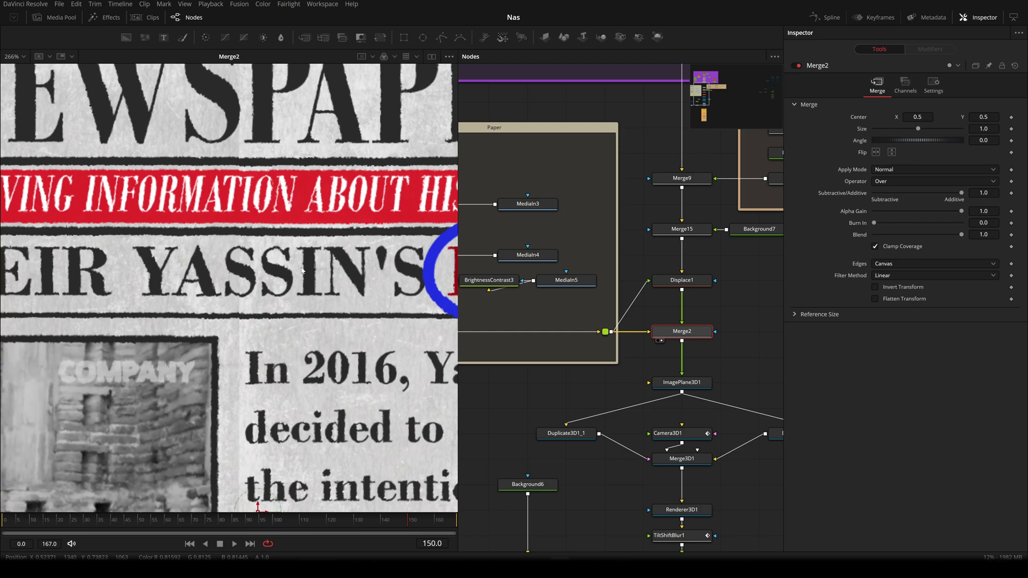
pyautogui.moveTo(327, 184); pyautogui.dragTo(349, 256)
pyautogui.moveTo(102, 268); pyautogui.dragTo(289, 202)
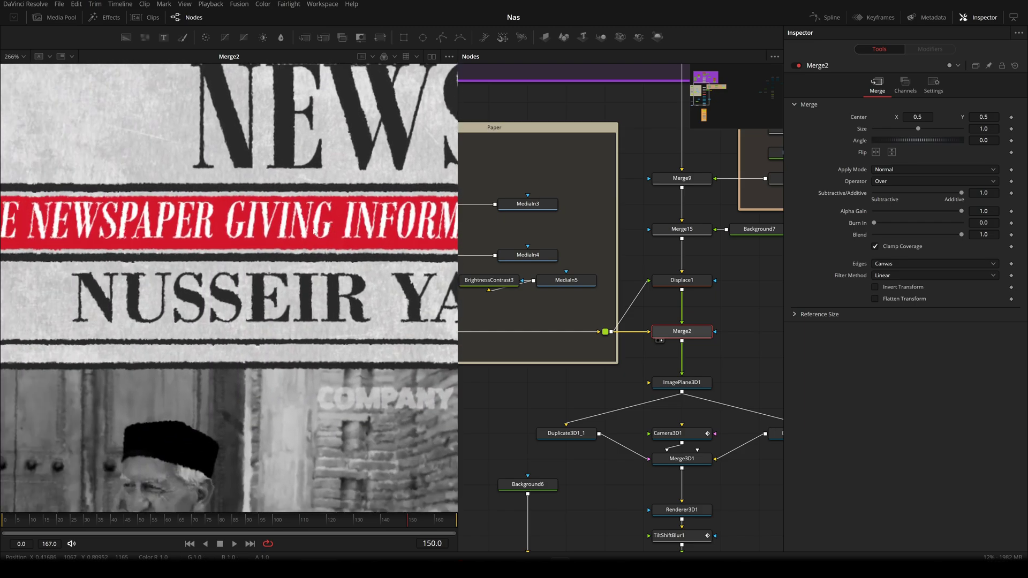
pyautogui.moveTo(208, 443); pyautogui.dragTo(190, 176)
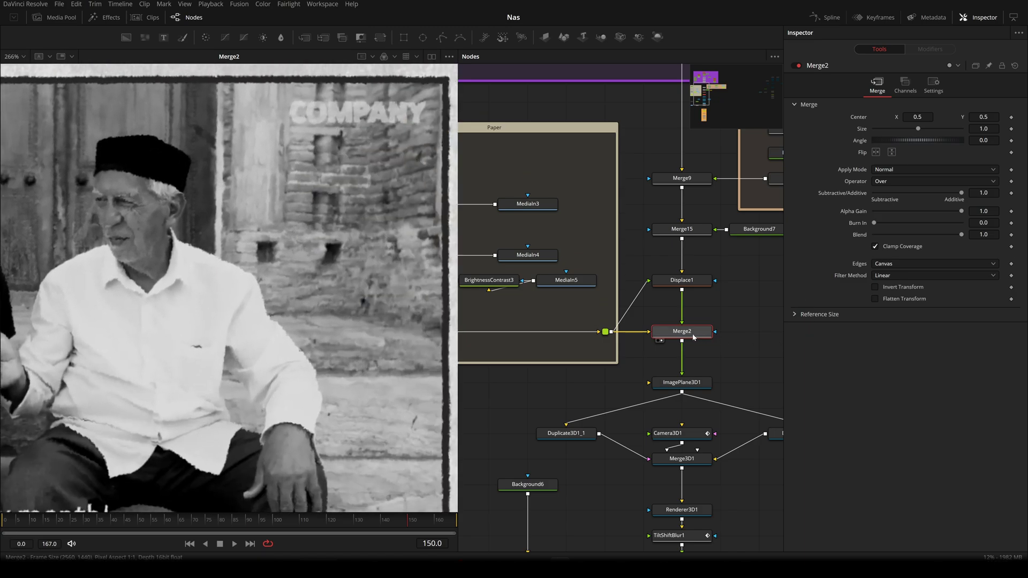
# - Set Merge2's apply mode to Color Burn and inspect the paper texture in the headline and red banner
pyautogui.click(913, 171)
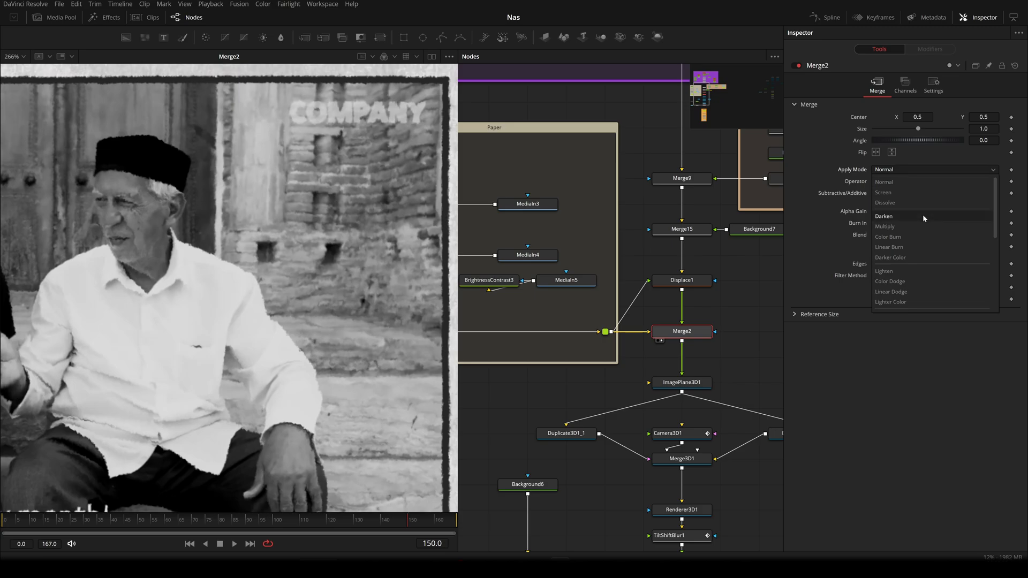
pyautogui.click(922, 237)
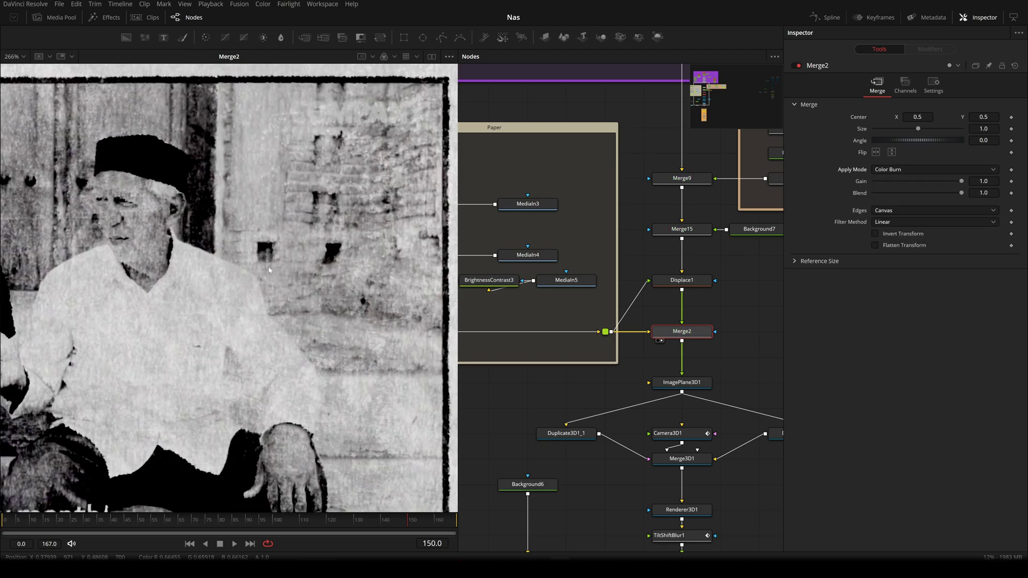
pyautogui.scroll(-5, 268, 271)
pyautogui.scroll(6, 317, 190)
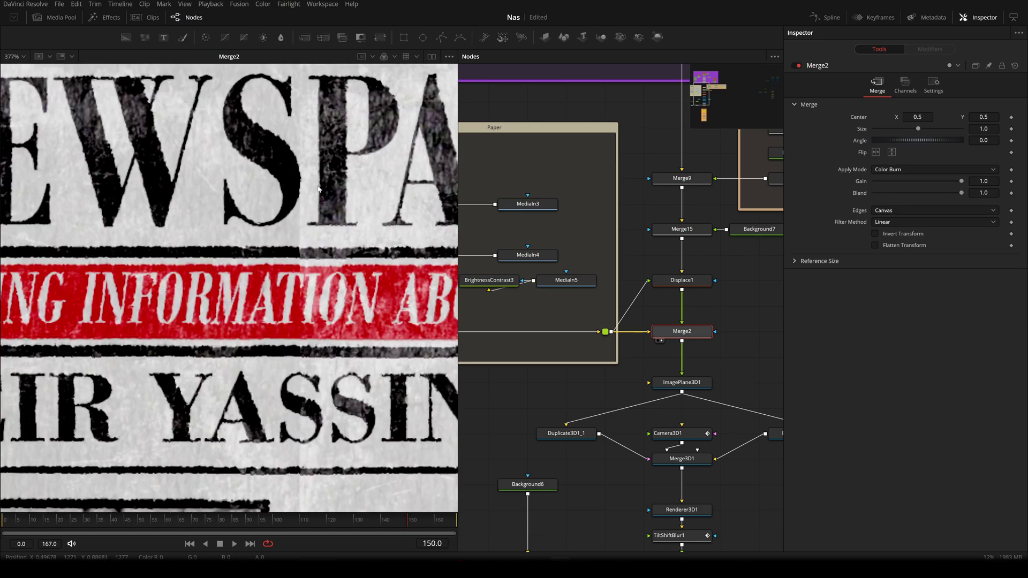
pyautogui.scroll(2, 318, 189)
pyautogui.scroll(-2, 331, 313)
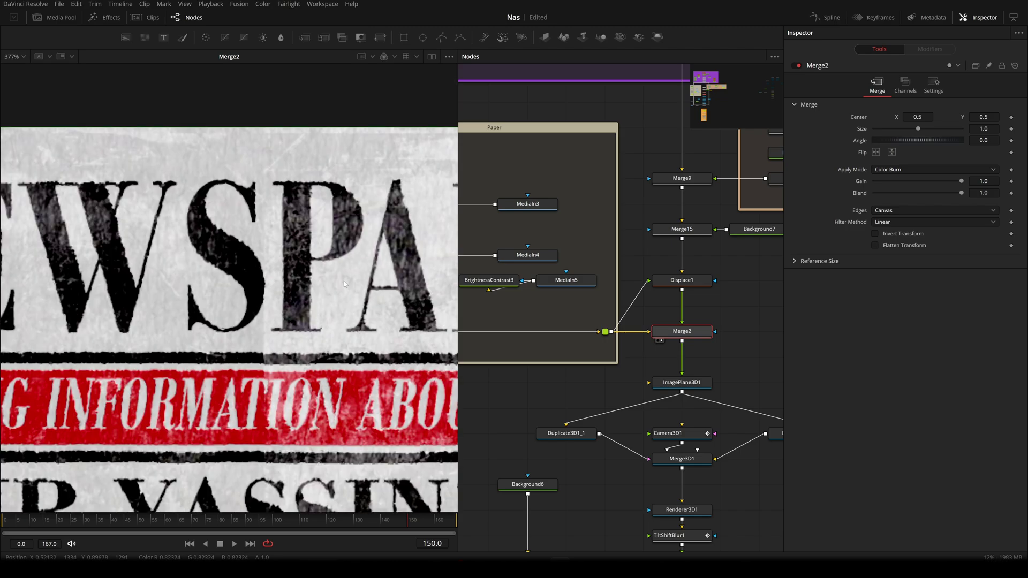
pyautogui.moveTo(379, 301); pyautogui.dragTo(295, 280)
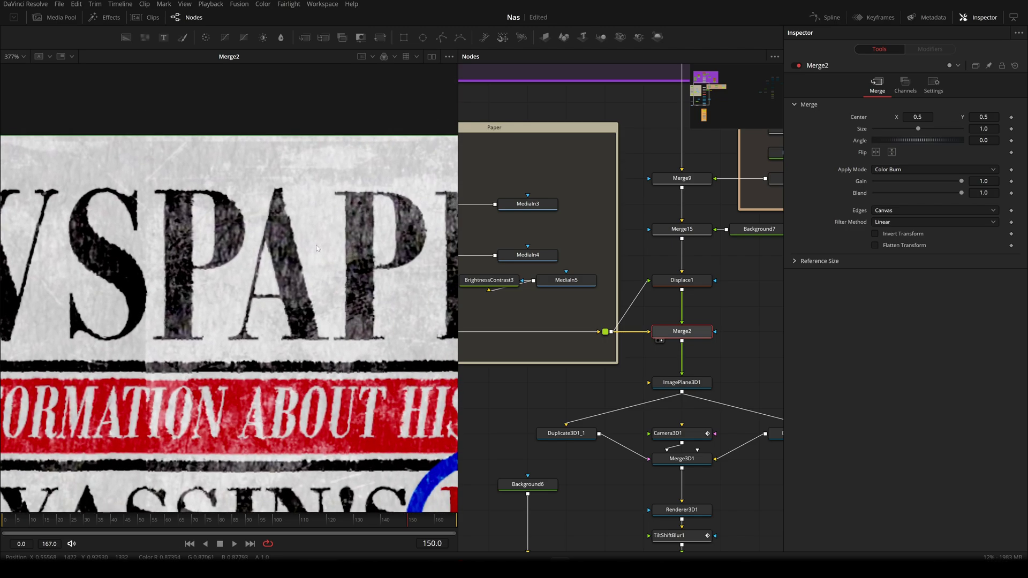
pyautogui.scroll(-3, 316, 245)
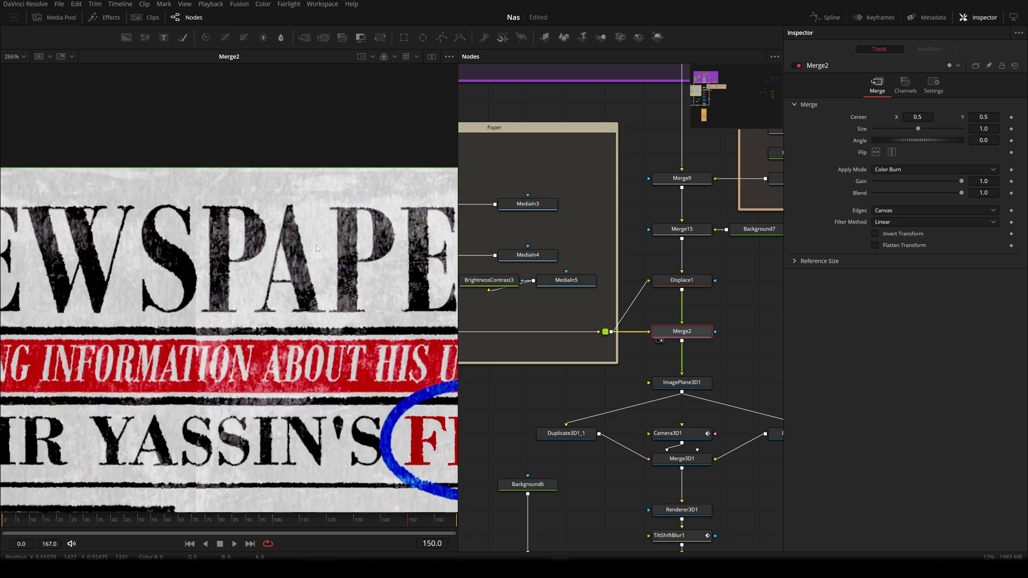
pyautogui.scroll(3, 297, 184)
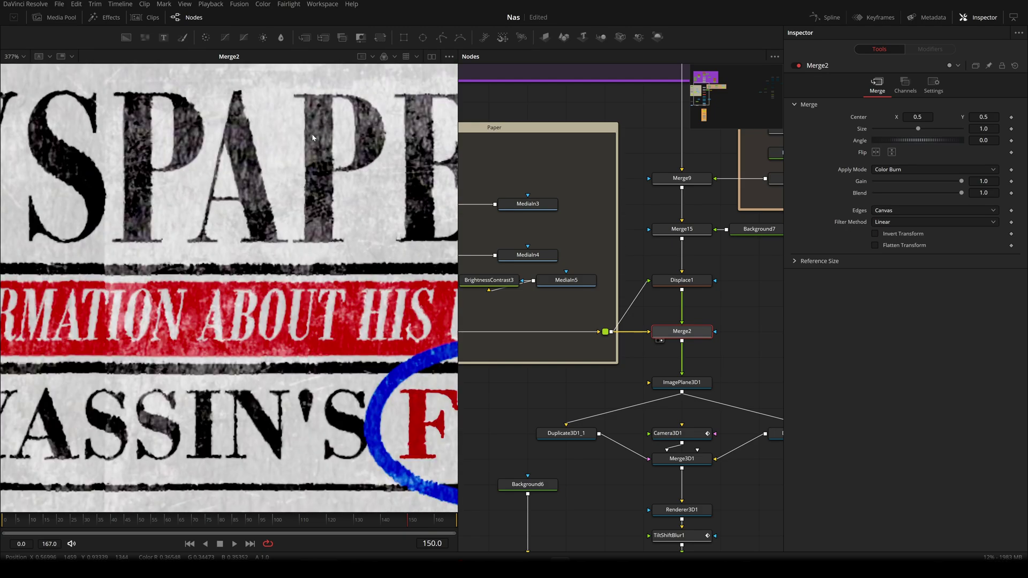
pyautogui.moveTo(292, 290); pyautogui.dragTo(416, 162)
pyautogui.moveTo(167, 331); pyautogui.dragTo(258, 391)
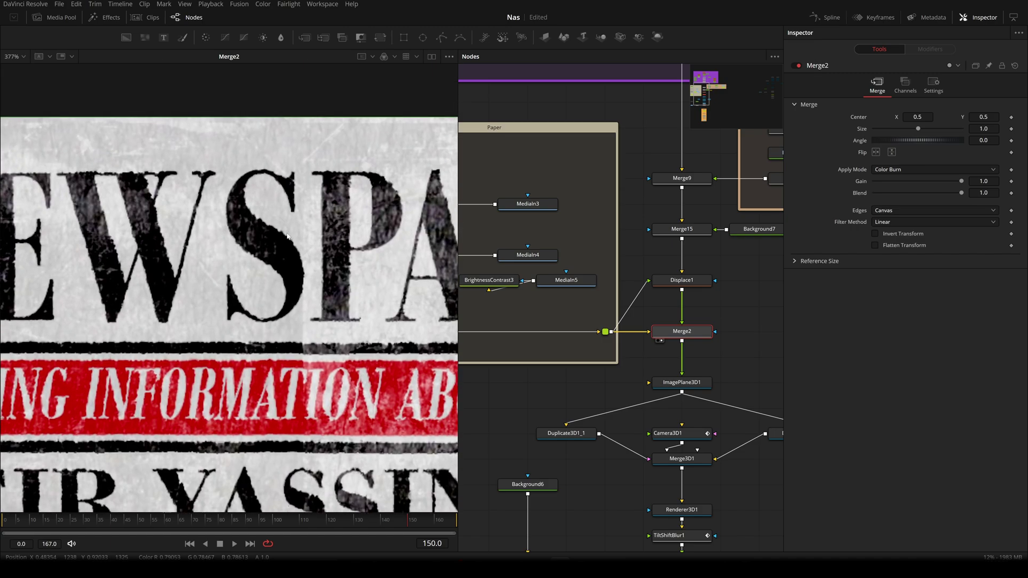
# - Inspect how Color Burn blends the newspaper photo and the article text with the paper
pyautogui.scroll(-8, 310, 344)
pyautogui.scroll(5, 311, 344)
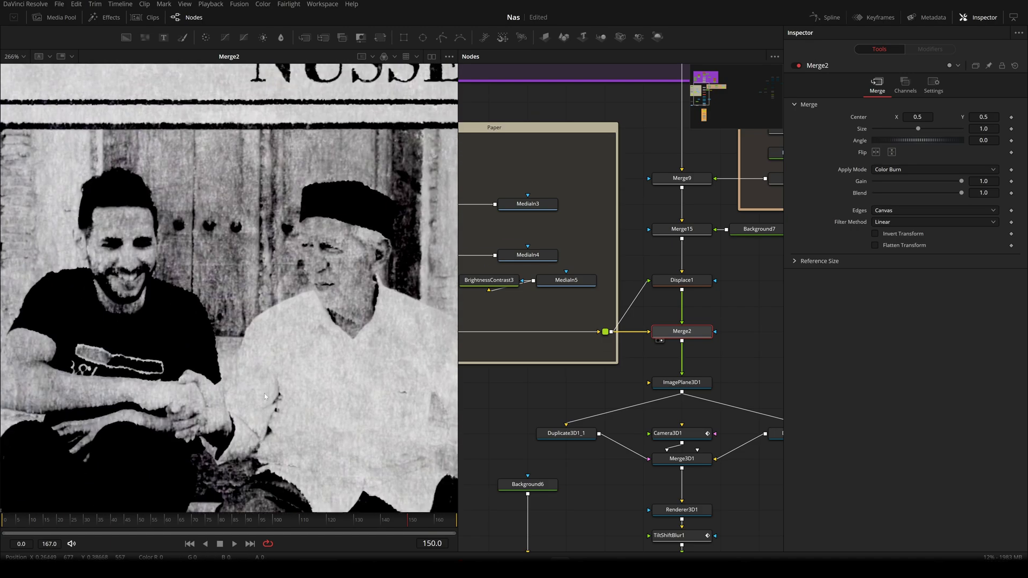
pyautogui.moveTo(281, 313); pyautogui.dragTo(83, 361)
pyautogui.moveTo(401, 364); pyautogui.dragTo(154, 304)
pyautogui.moveTo(449, 305); pyautogui.dragTo(395, 339)
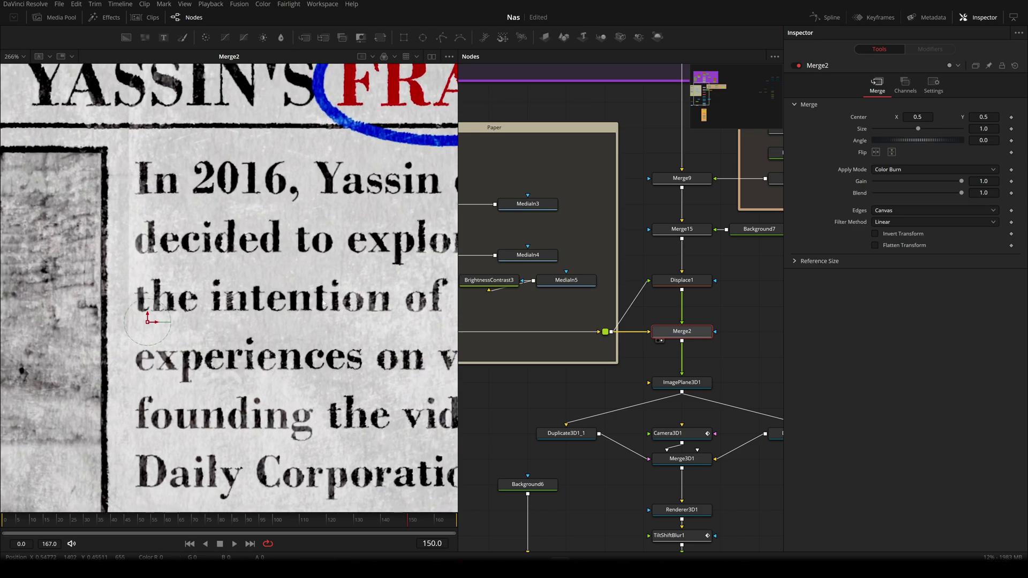
pyautogui.scroll(-2, 369, 289)
# - Compare Displace1's output with Merge2's and fit the whole newspaper in the viewer
pyautogui.click(695, 284)
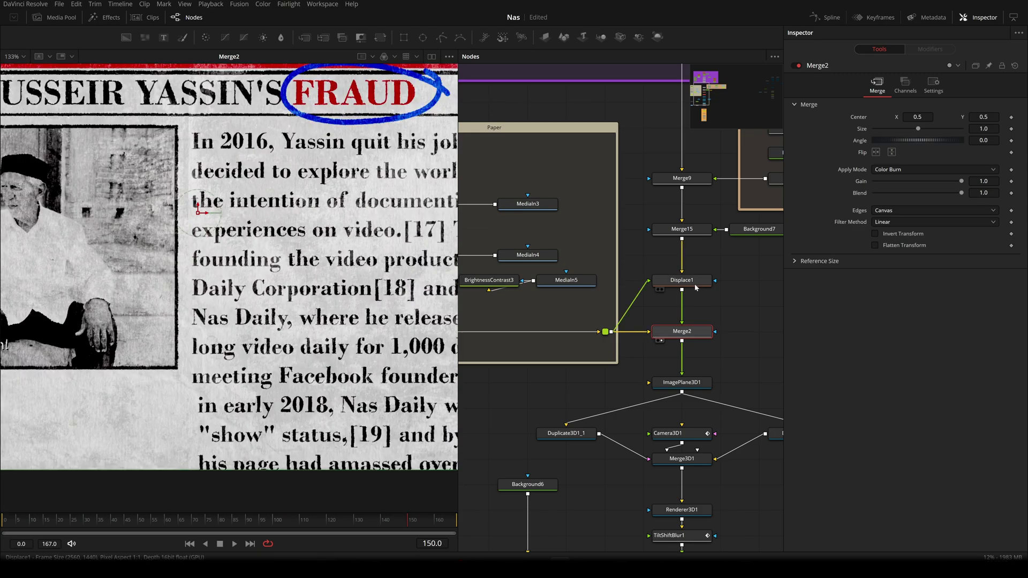
pyautogui.press('2')
pyautogui.click(692, 336)
pyautogui.press('1')
pyautogui.scroll(5, 290, 208)
pyautogui.hotkey('ctrl', 'f')
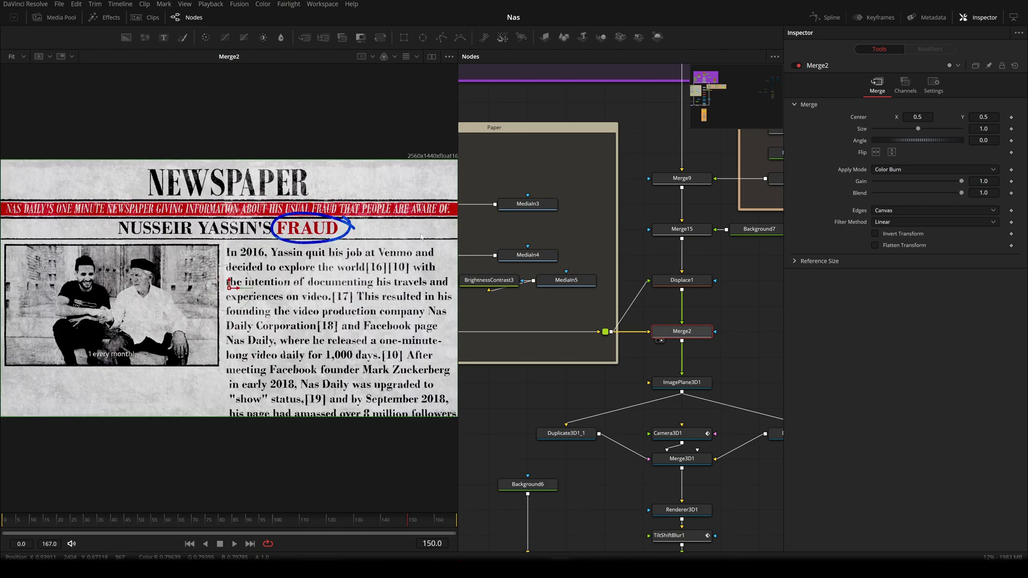
# - Go back up the node graph to the nodes in the Texts group
pyautogui.scroll(3, 683, 370)
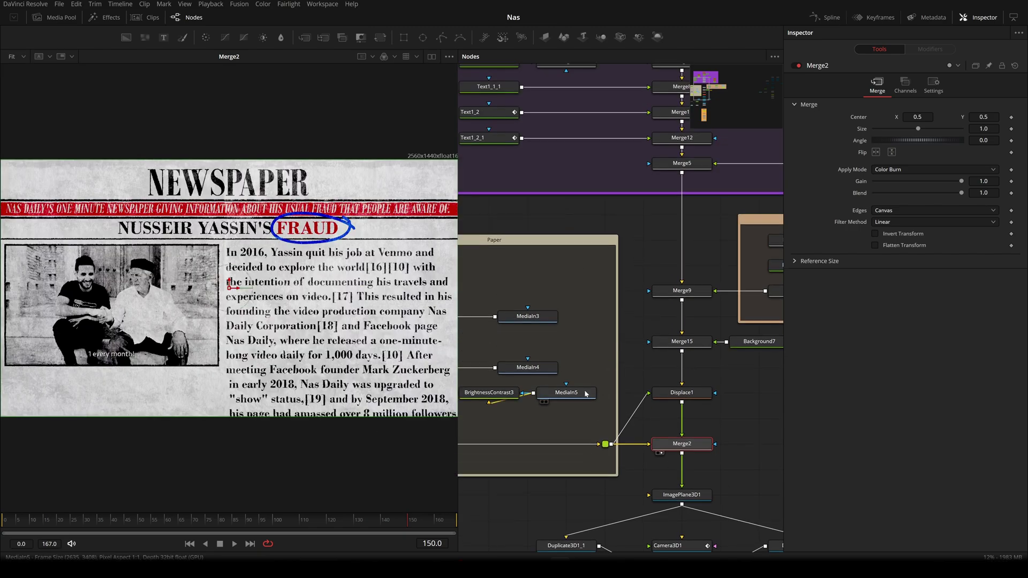
pyautogui.scroll(-5, 630, 404)
pyautogui.scroll(5, 656, 316)
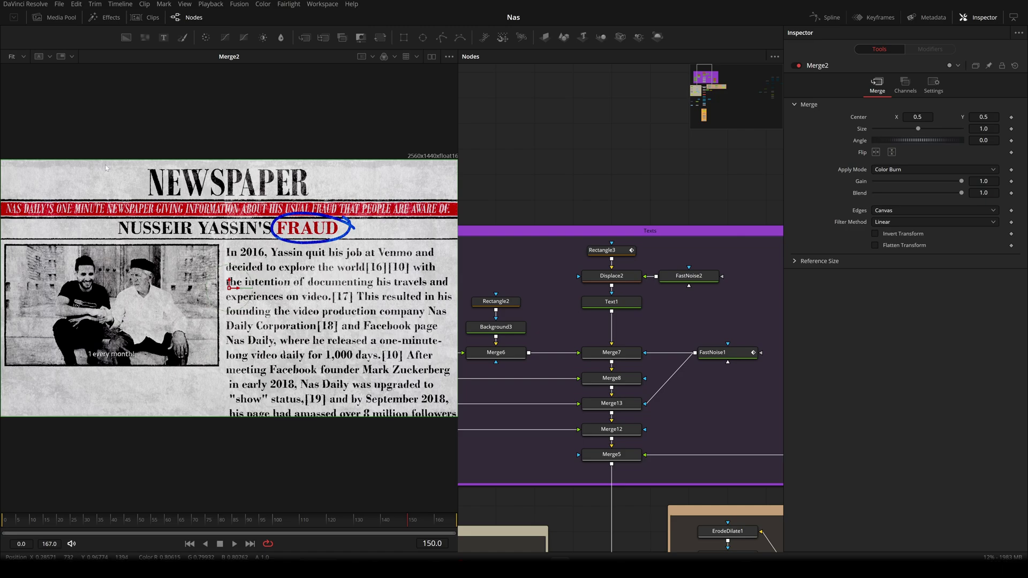
# - Display Text1 with the transparency checkerboard turned off and examine the text settings of the NEWSPAPER headline
pyautogui.moveTo(97, 160); pyautogui.dragTo(295, 249)
pyautogui.hotkey('ctrl', 'z')
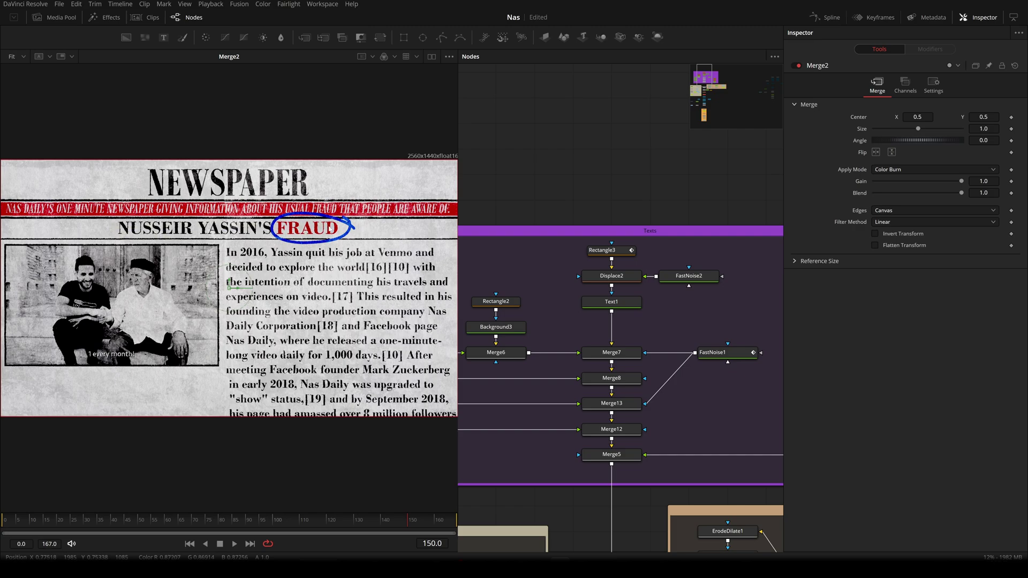
pyautogui.click(707, 279)
pyautogui.click(588, 311)
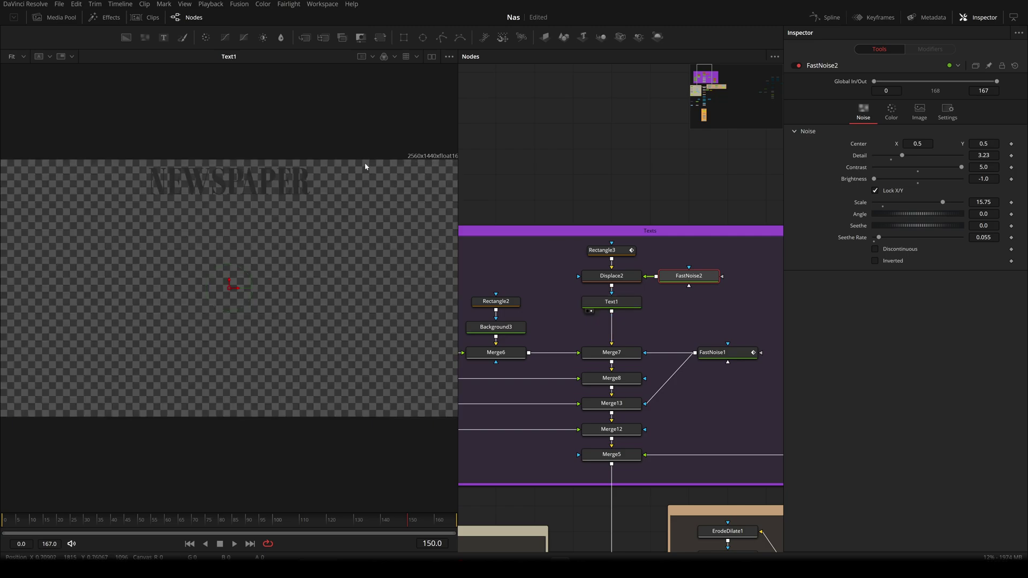
pyautogui.click(449, 56)
pyautogui.click(429, 98)
pyautogui.scroll(2, 205, 199)
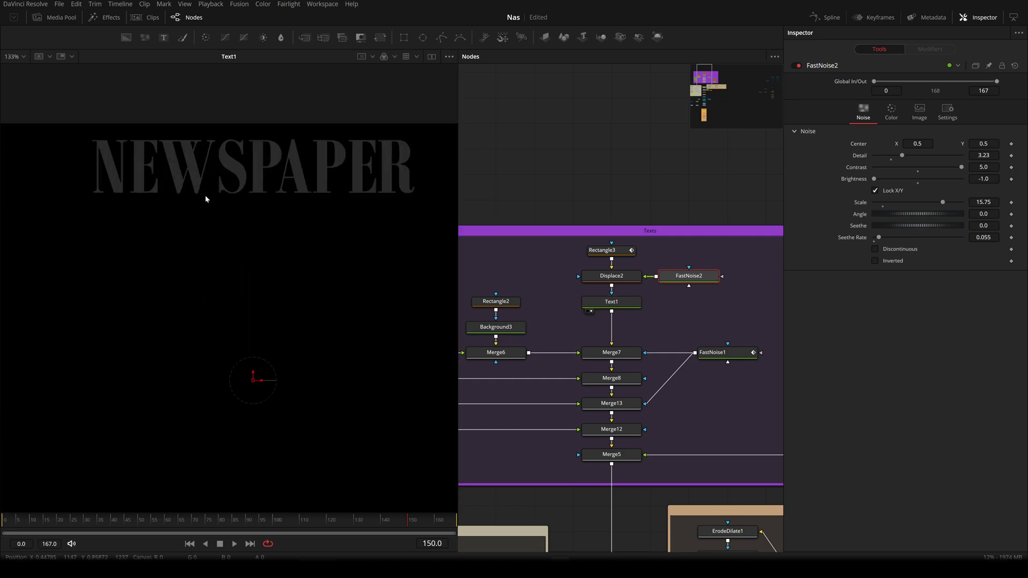
pyautogui.click(621, 299)
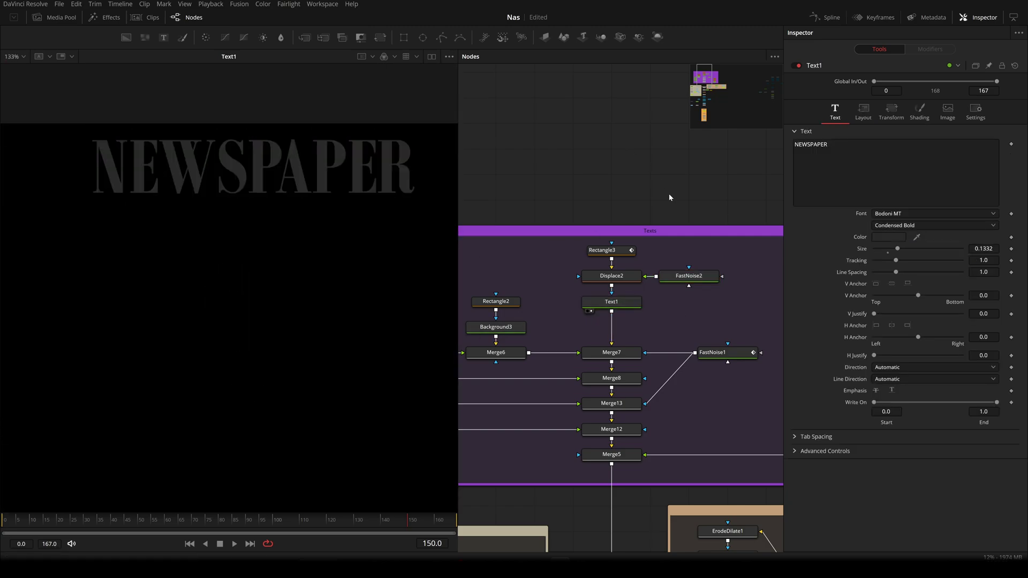
# - Check FastNoise2's noise settings and view the full Rectangle3 mask with its soft edge
pyautogui.click(689, 276)
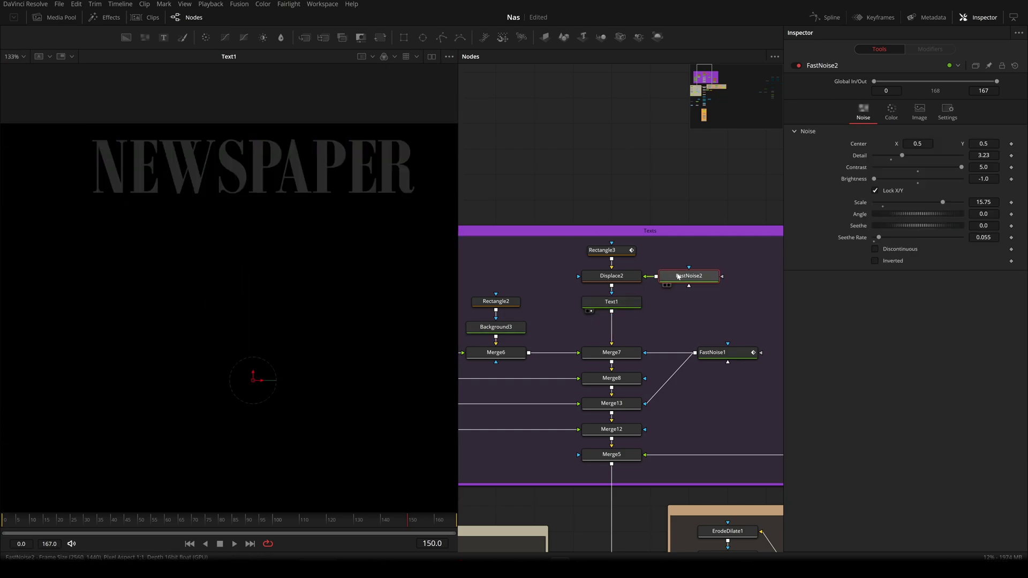
pyautogui.click(622, 255)
pyautogui.press('1')
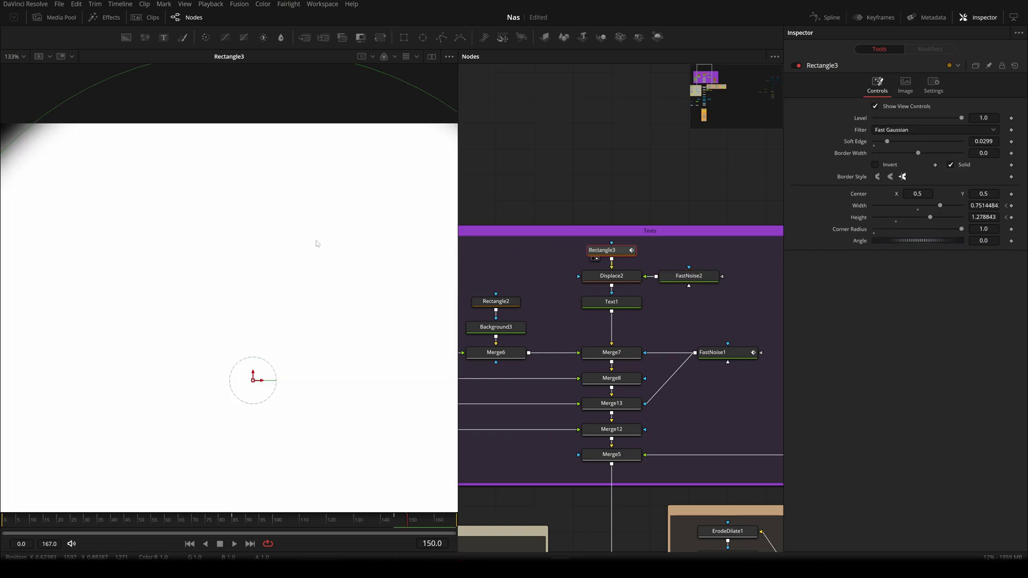
pyautogui.click(764, 187)
pyautogui.scroll(-5, 316, 295)
pyautogui.scroll(4, 306, 298)
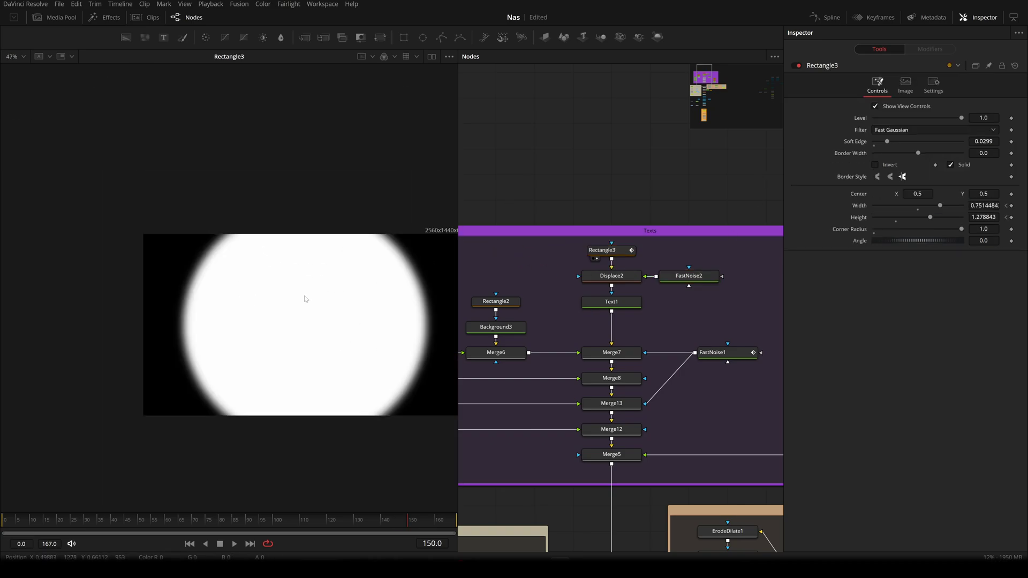
# - Examine how FastNoise2 roughens the mask in Displace2's output and scrub the timeline to check Rectangle3's animation
pyautogui.click(611, 276)
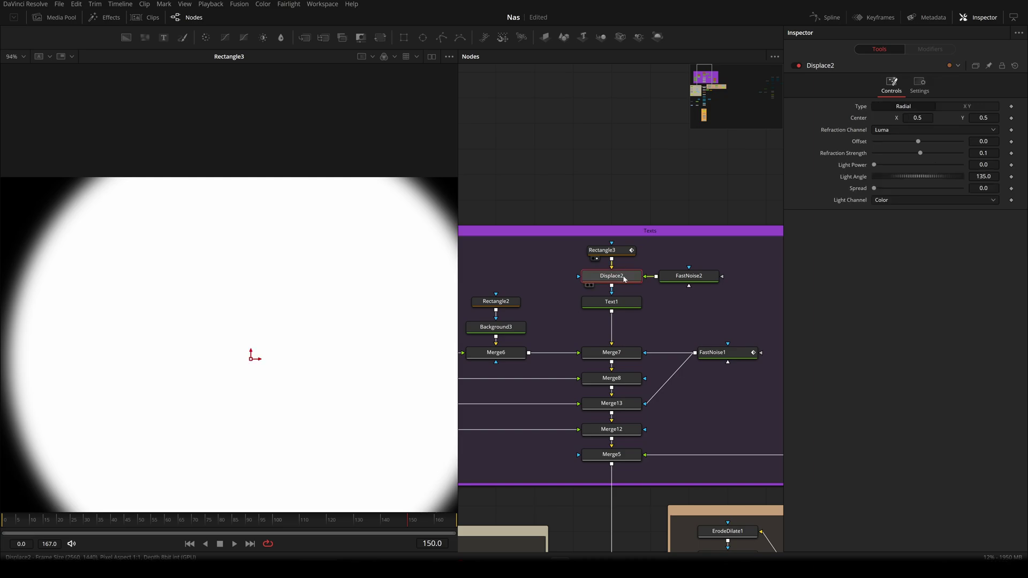
pyautogui.press('1')
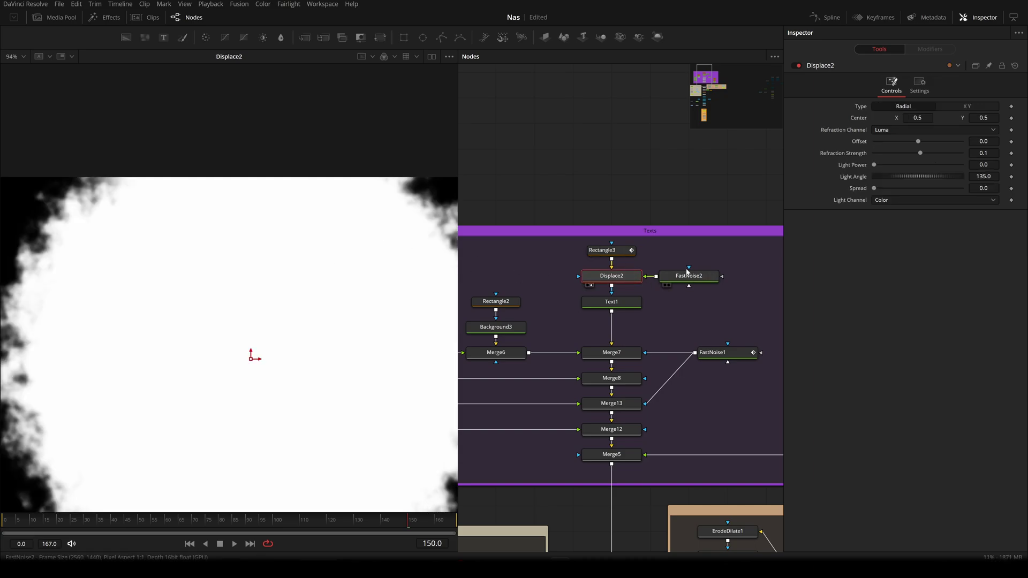
pyautogui.scroll(-3, 188, 352)
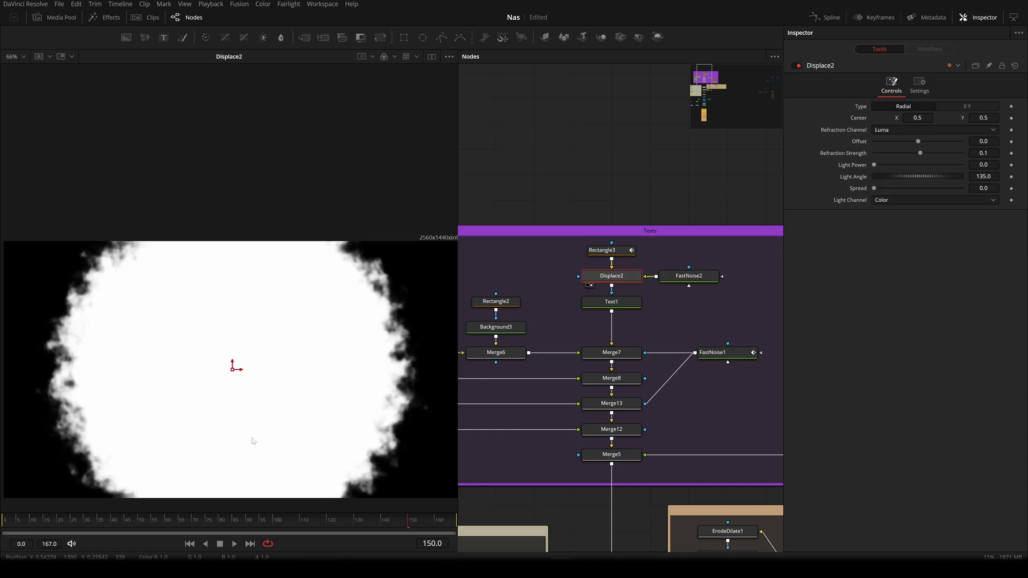
pyautogui.click(673, 280)
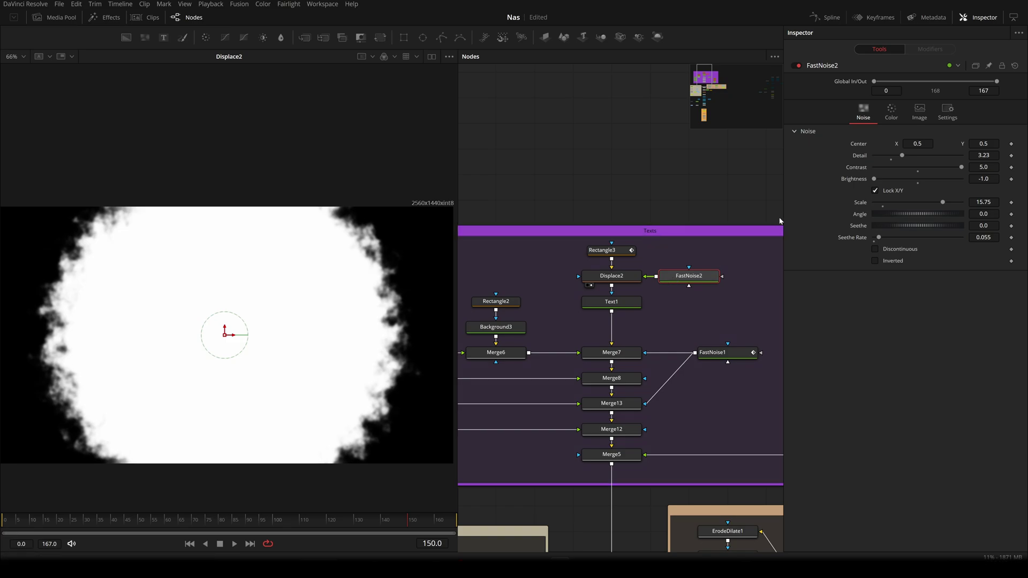
pyautogui.click(623, 250)
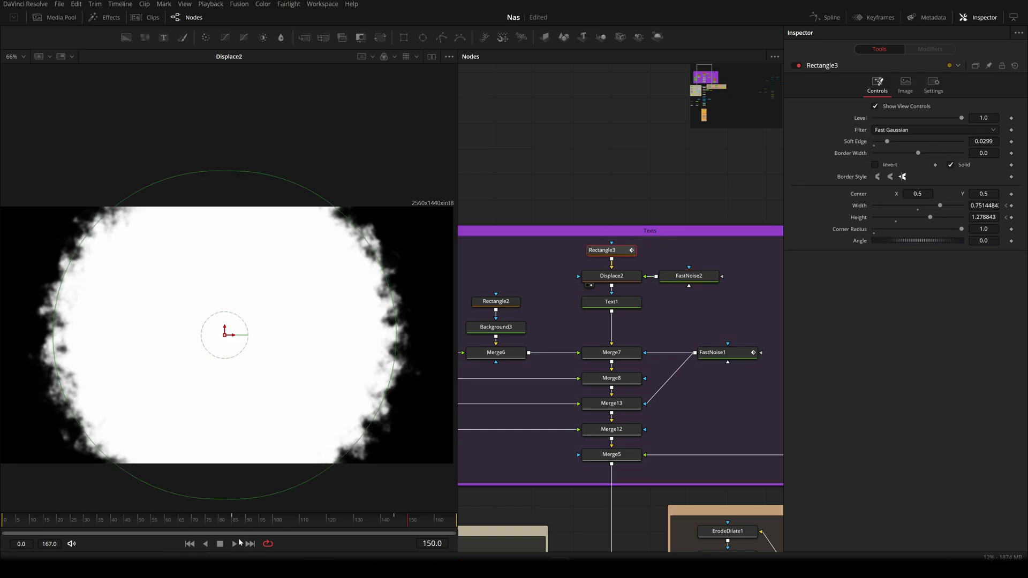
pyautogui.moveTo(236, 525); pyautogui.dragTo(389, 525)
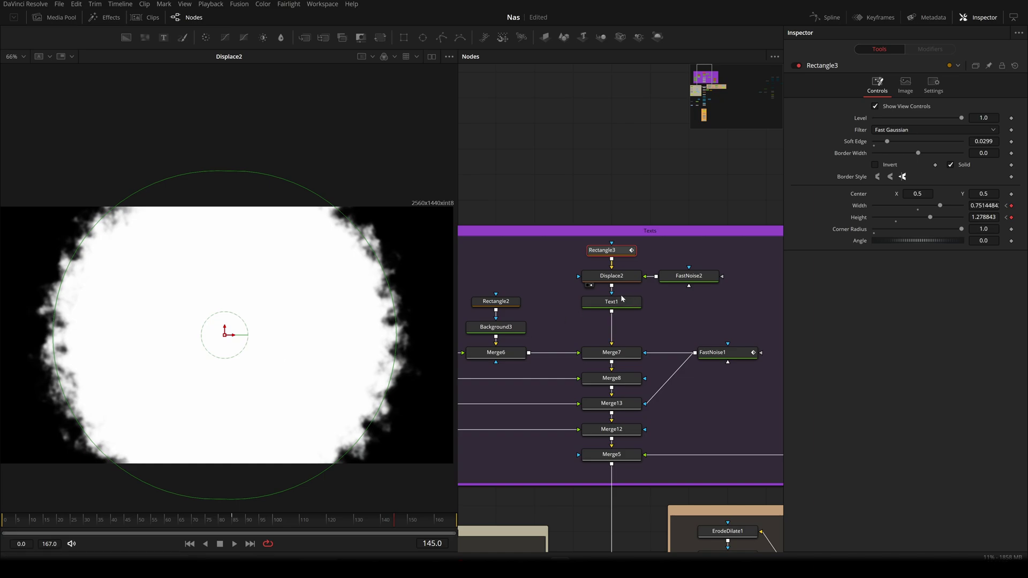
# - Display Text1 enlarged and scrub the timeline to examine how the mask reveals the NEWSPAPER headline
pyautogui.click(630, 305)
pyautogui.press('1')
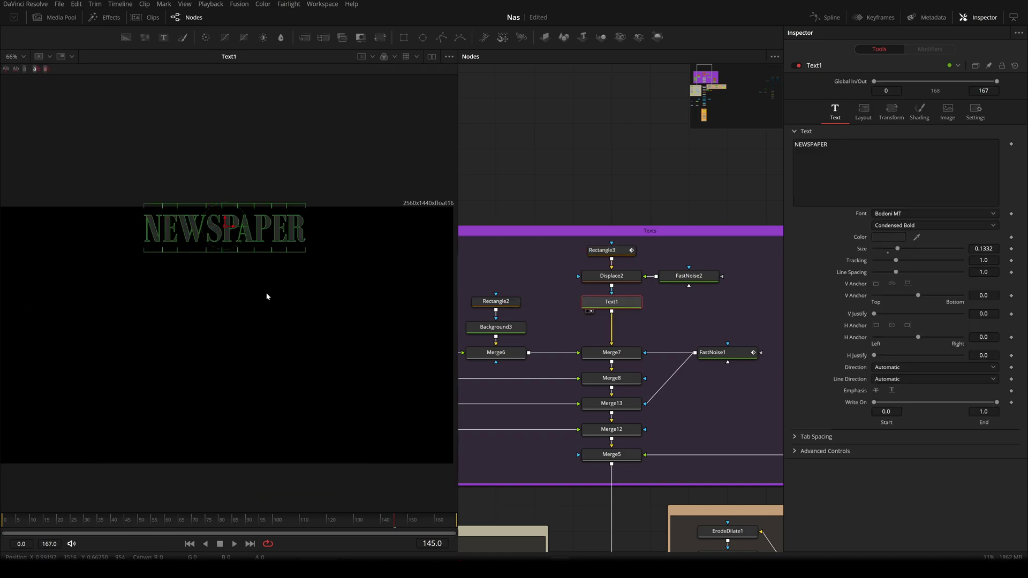
pyautogui.scroll(2, 204, 244)
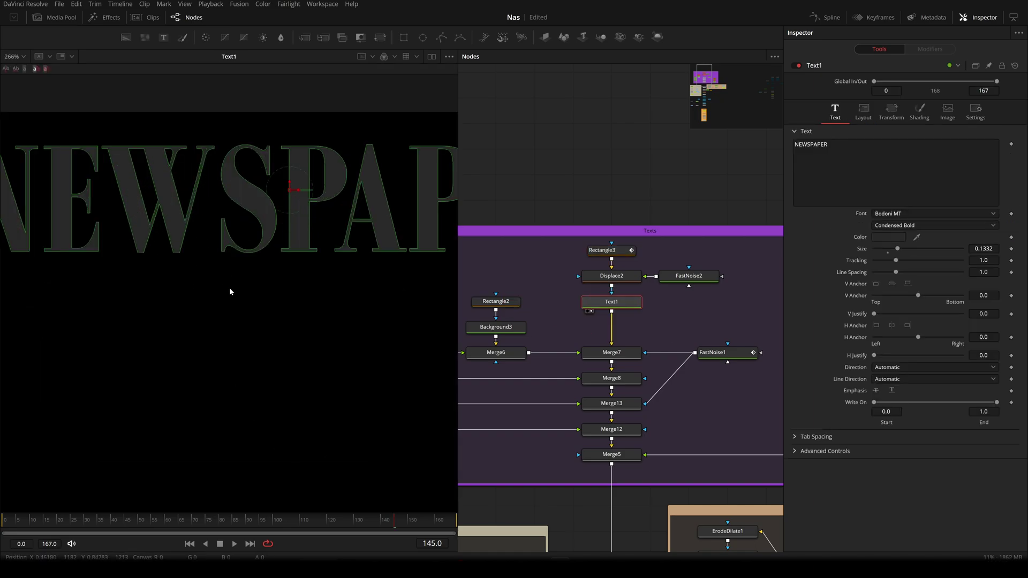
pyautogui.click(615, 152)
pyautogui.moveTo(317, 522); pyautogui.dragTo(361, 527)
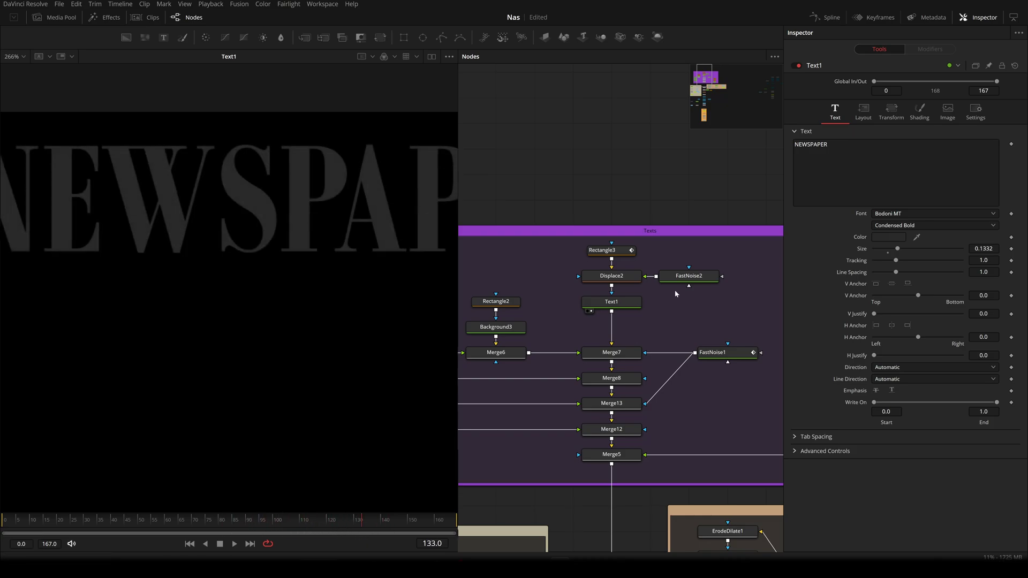
pyautogui.moveTo(289, 521); pyautogui.dragTo(334, 527)
# - Display Merge5's output and scrub the timeline to examine the reveal of all the combined texts
pyautogui.scroll(-2, 619, 417)
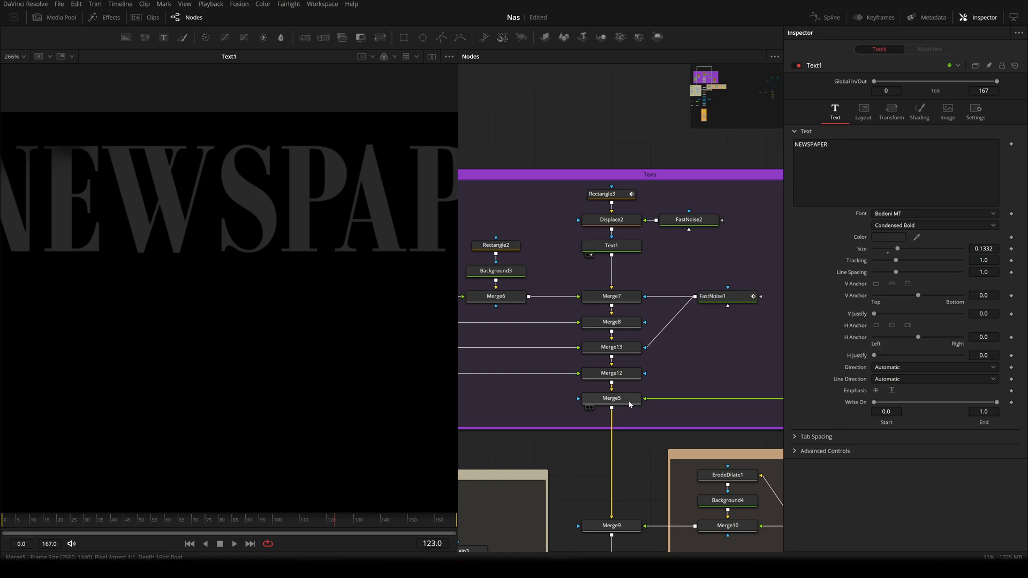
pyautogui.moveTo(630, 402); pyautogui.dragTo(230, 344)
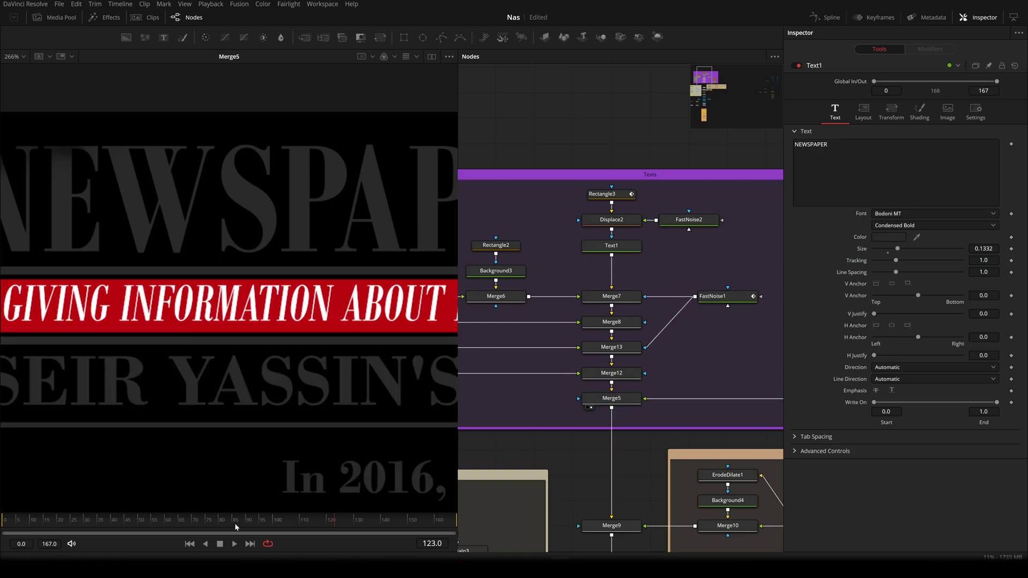
pyautogui.moveTo(234, 527); pyautogui.dragTo(322, 537)
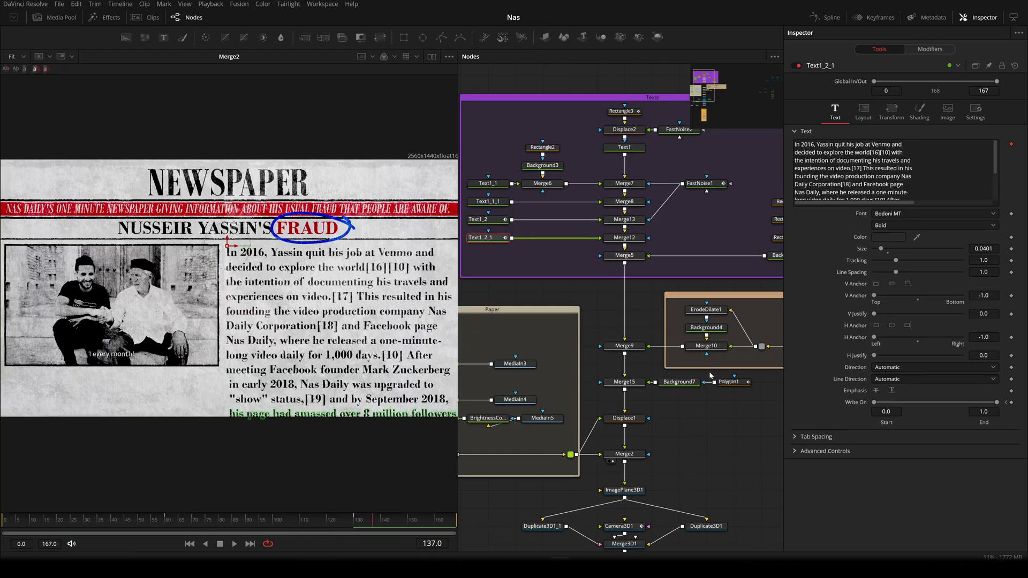
# - Try out Polygon1's Length, undo the change, and scrub the timeline to examine the circle drawn around FRAUD
pyautogui.scroll(-5, 737, 377)
pyautogui.click(690, 383)
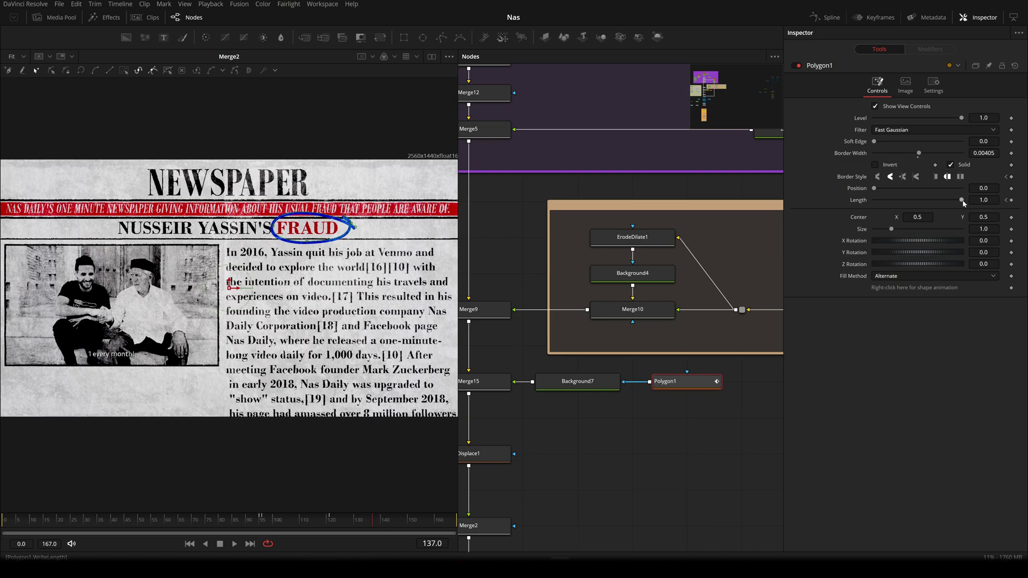
pyautogui.moveTo(961, 199)
pyautogui.mouseDown()
pyautogui.moveTo(931, 221)
pyautogui.moveTo(872, 229)
pyautogui.moveTo(945, 232)
pyautogui.mouseUp()
pyautogui.hotkey('ctrl', 'z')
pyautogui.moveTo(283, 533); pyautogui.dragTo(385, 534)
# - Display ImagePlane3D1 below Merge2 and examine the newspaper as a plane in the 3D perspective view
pyautogui.moveTo(589, 485); pyautogui.dragTo(710, 393)
pyautogui.scroll(-3, 711, 395)
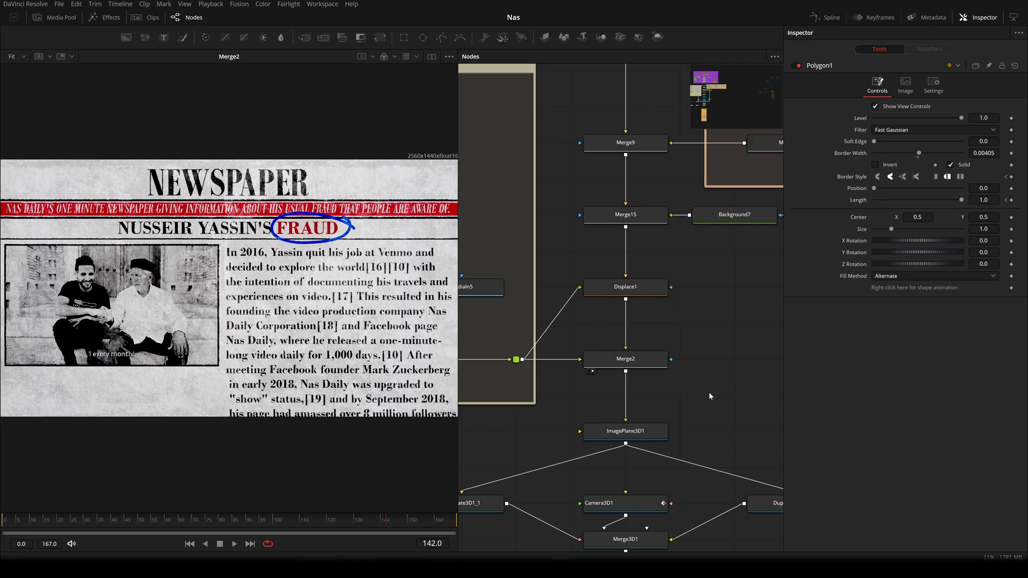
pyautogui.scroll(-3, 709, 392)
pyautogui.click(643, 377)
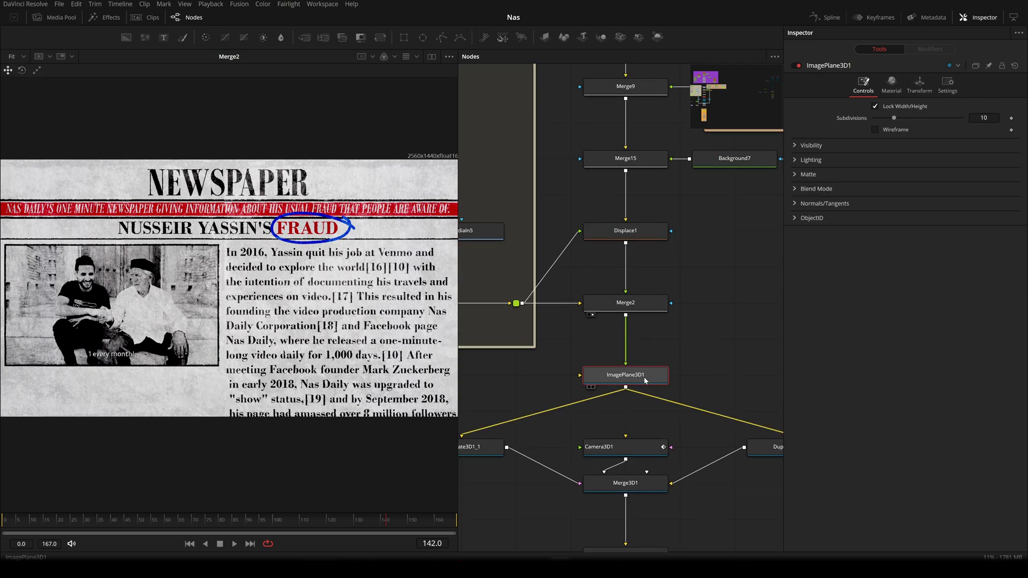
pyautogui.moveTo(644, 379); pyautogui.dragTo(275, 323)
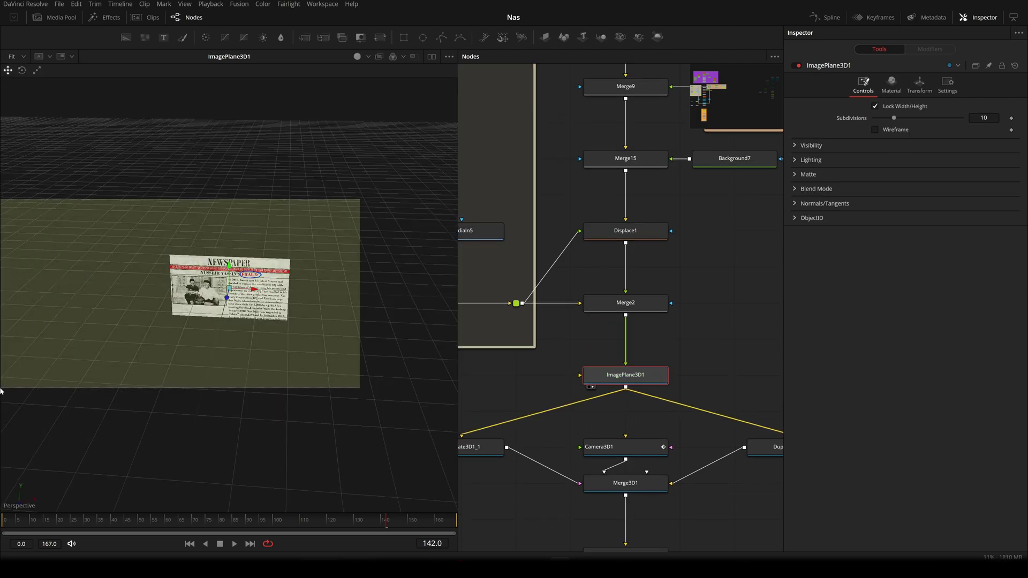
pyautogui.scroll(5, 254, 362)
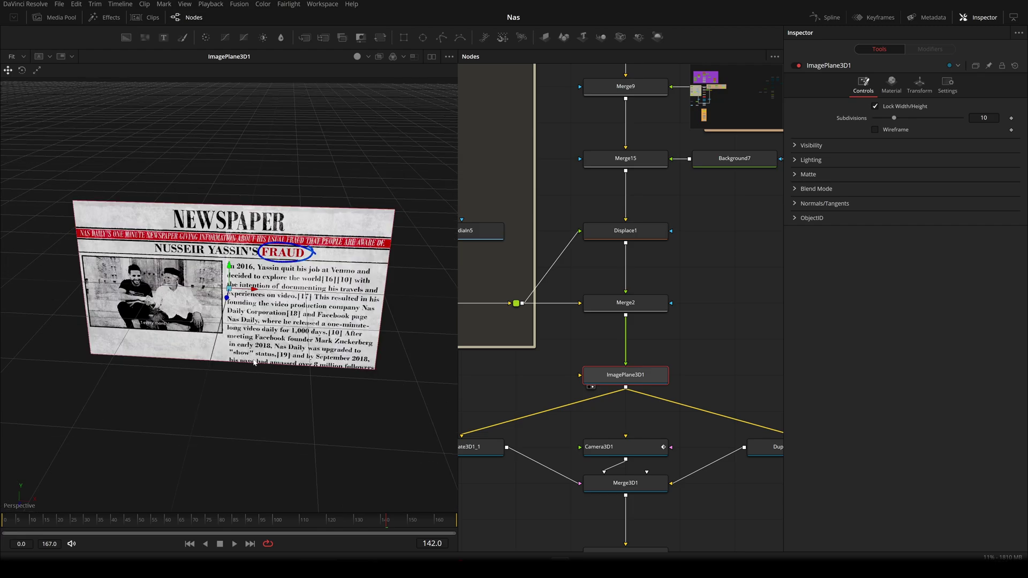
pyautogui.moveTo(248, 415); pyautogui.dragTo(262, 351)
# - Compare Duplicate3D1_1 and Duplicate3D1, examining the newspaper copies each one places along the X axis
pyautogui.scroll(-2, 699, 414)
pyautogui.scroll(-2, 699, 413)
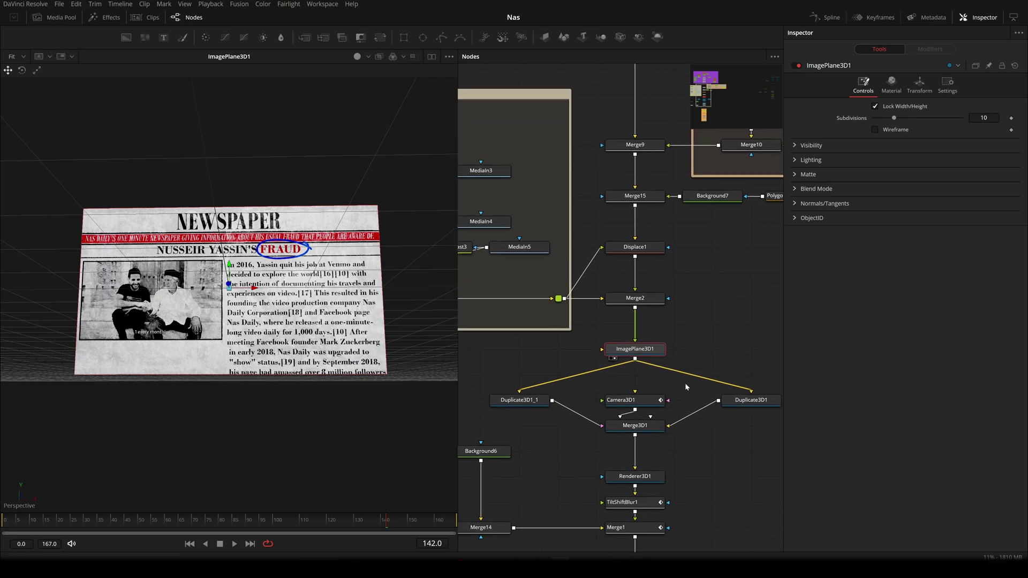
pyautogui.scroll(2, 577, 403)
pyautogui.click(562, 396)
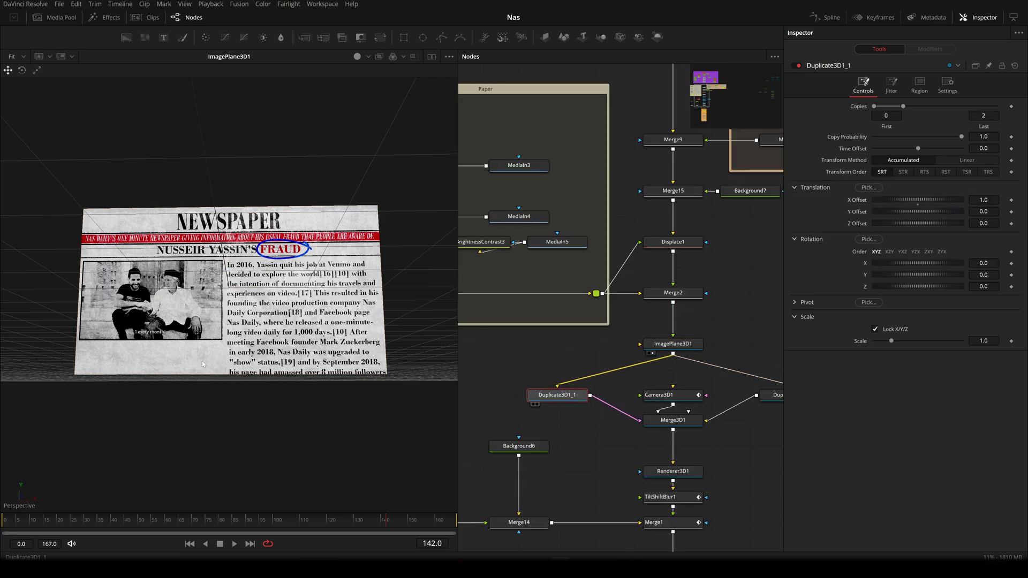
pyautogui.press('1')
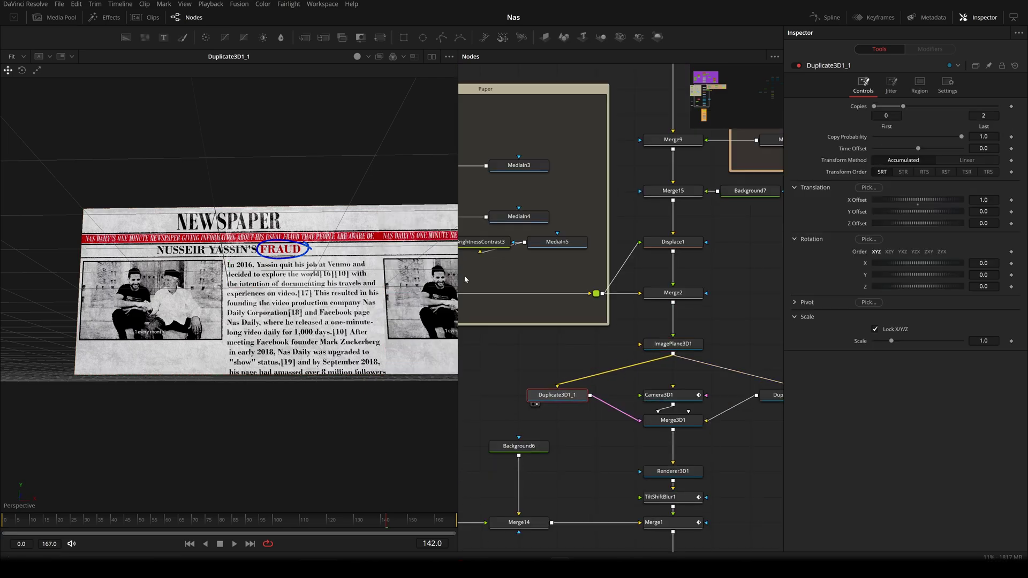
pyautogui.moveTo(616, 337); pyautogui.dragTo(563, 332)
pyautogui.click(754, 393)
pyautogui.press('2')
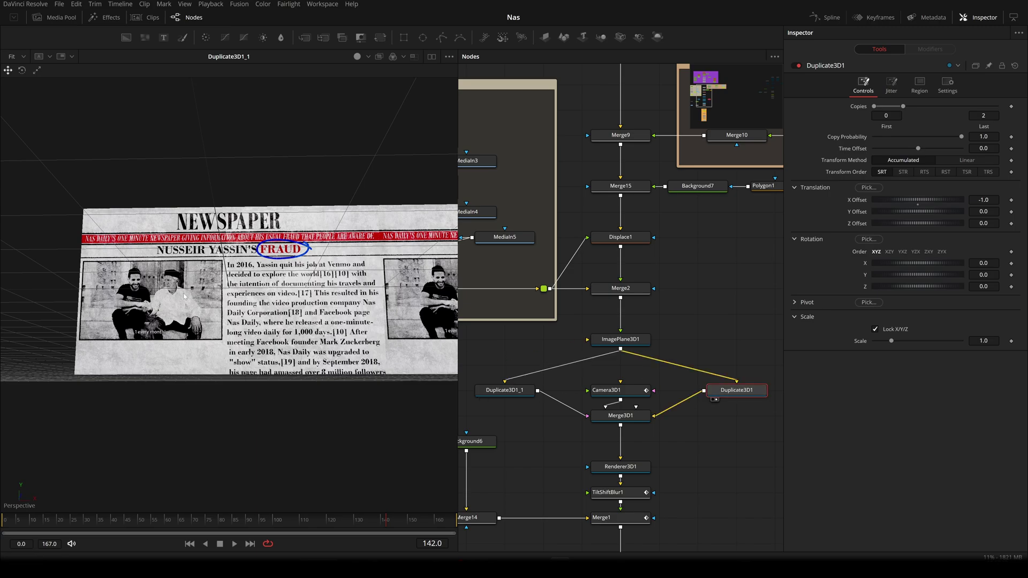
pyautogui.press('1')
# - Display Merge3D1 and examine the joined row of newspaper copies together with the camera
pyautogui.click(637, 419)
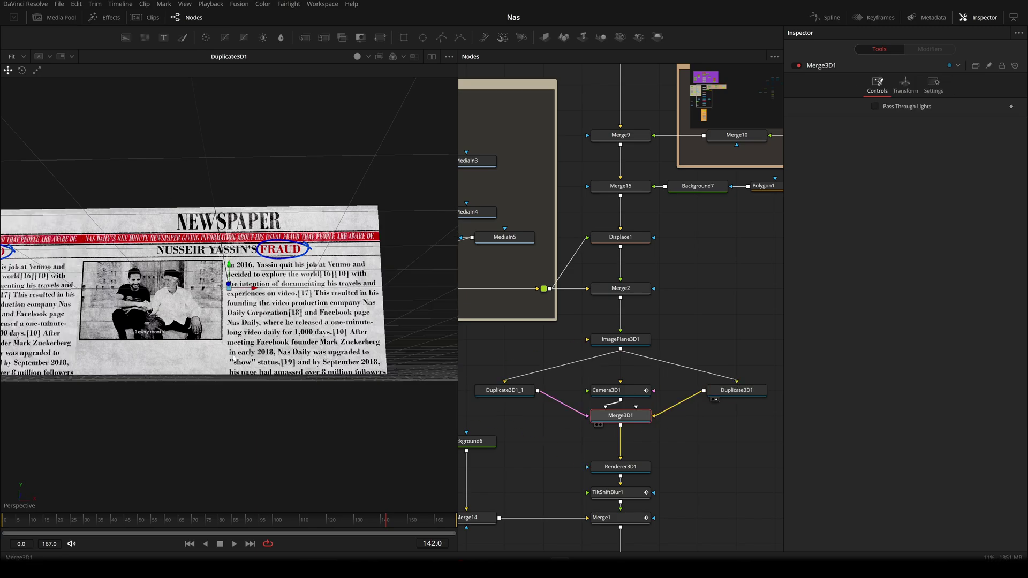
pyautogui.press('1')
pyautogui.scroll(-5, 353, 331)
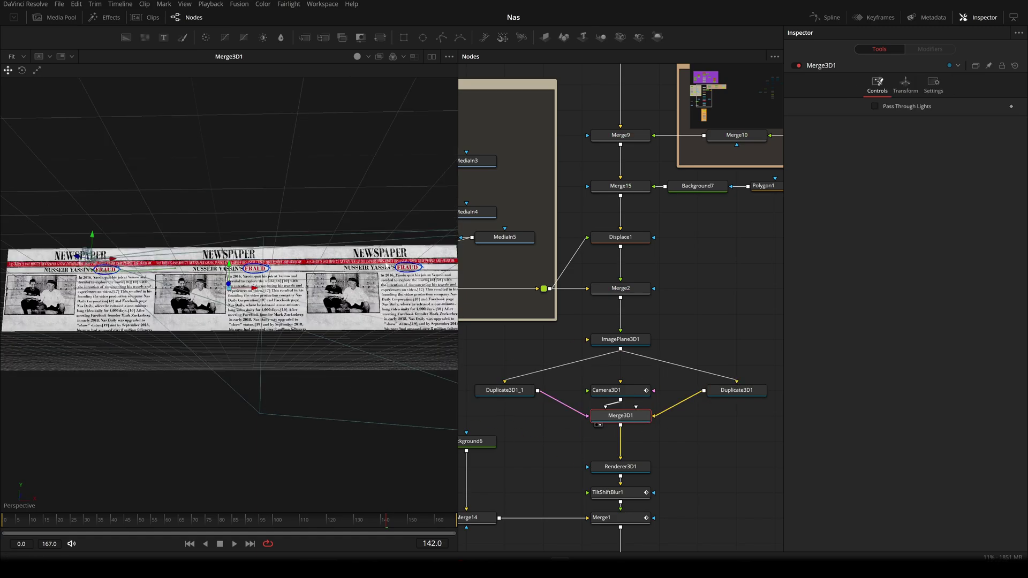
pyautogui.scroll(4, 221, 295)
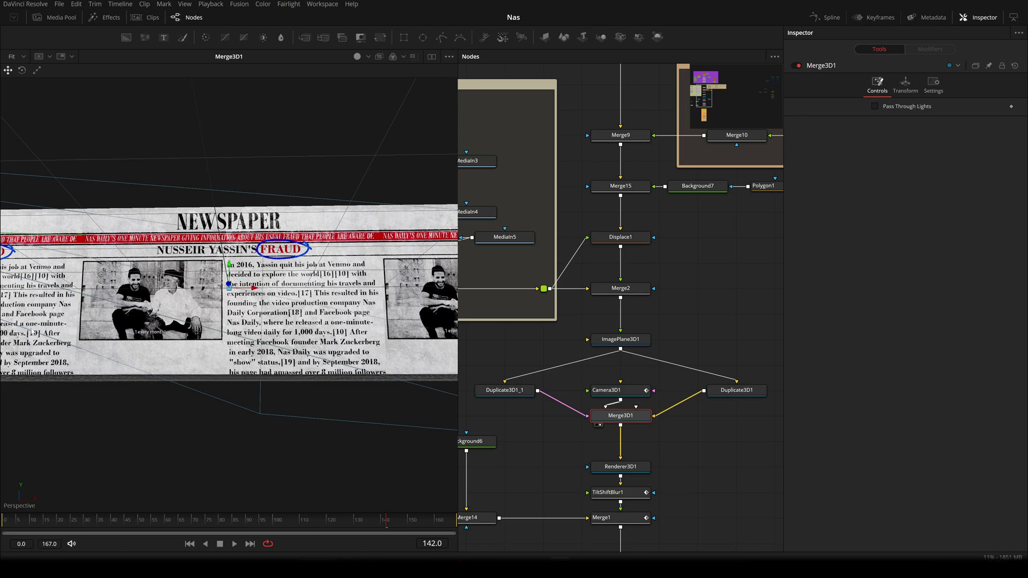
# - Display Renderer3D1's output and scrub the timeline back to frame 81 to examine the camera movement
pyautogui.scroll(-2, 706, 471)
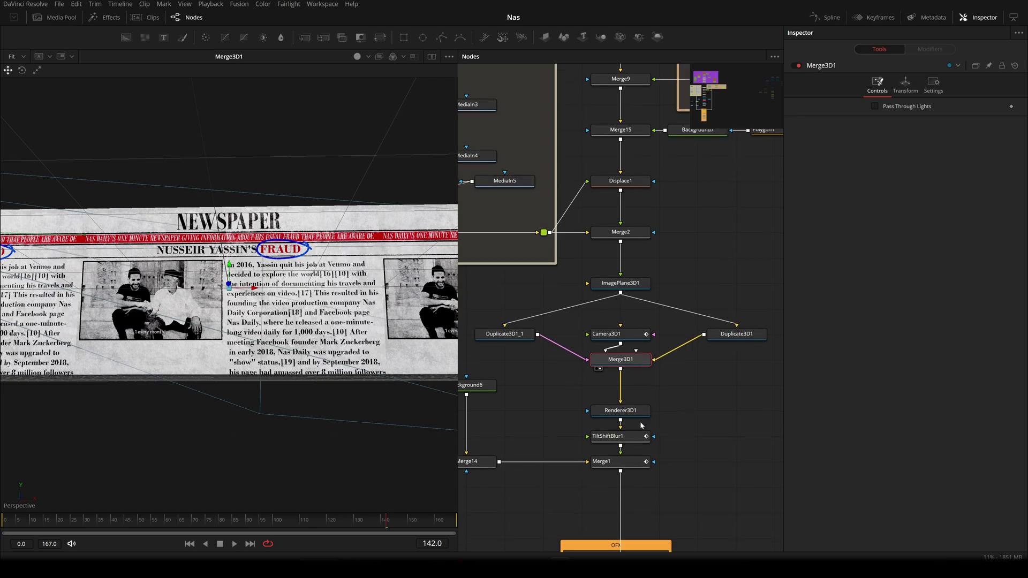
pyautogui.click(635, 411)
pyautogui.press('1')
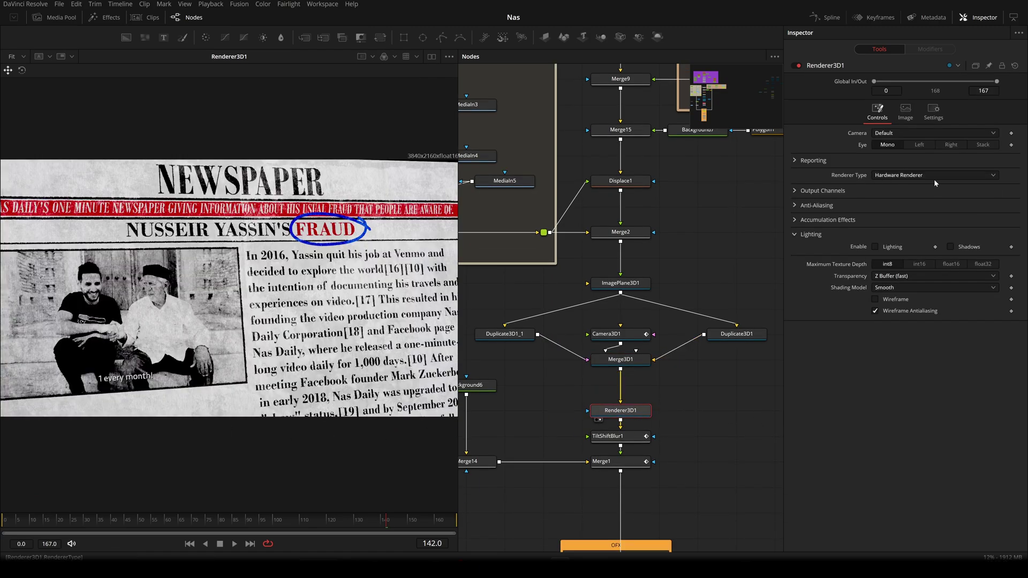
pyautogui.scroll(-2, 673, 394)
pyautogui.moveTo(673, 393); pyautogui.dragTo(709, 377)
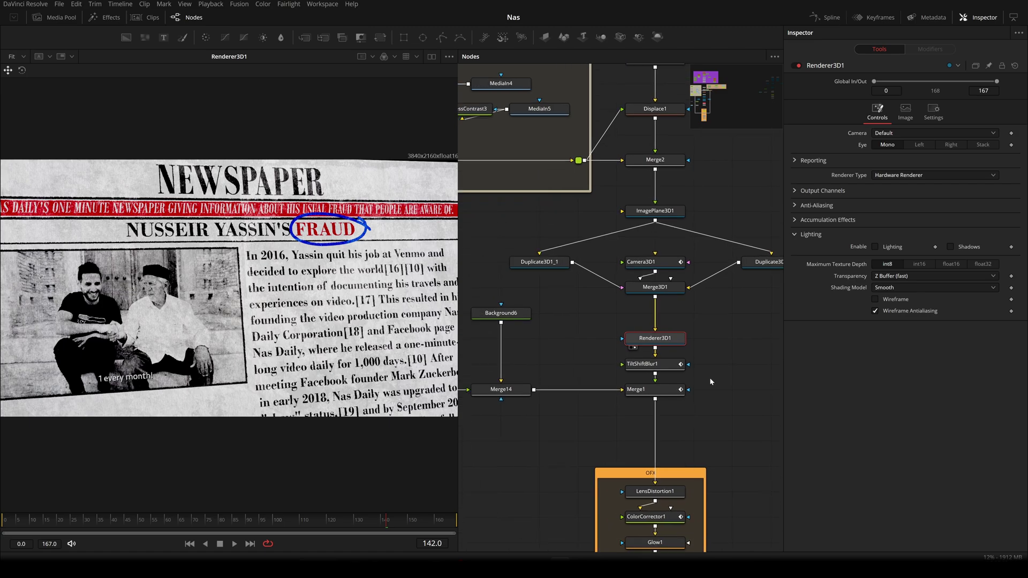
pyautogui.moveTo(267, 522); pyautogui.dragTo(222, 520)
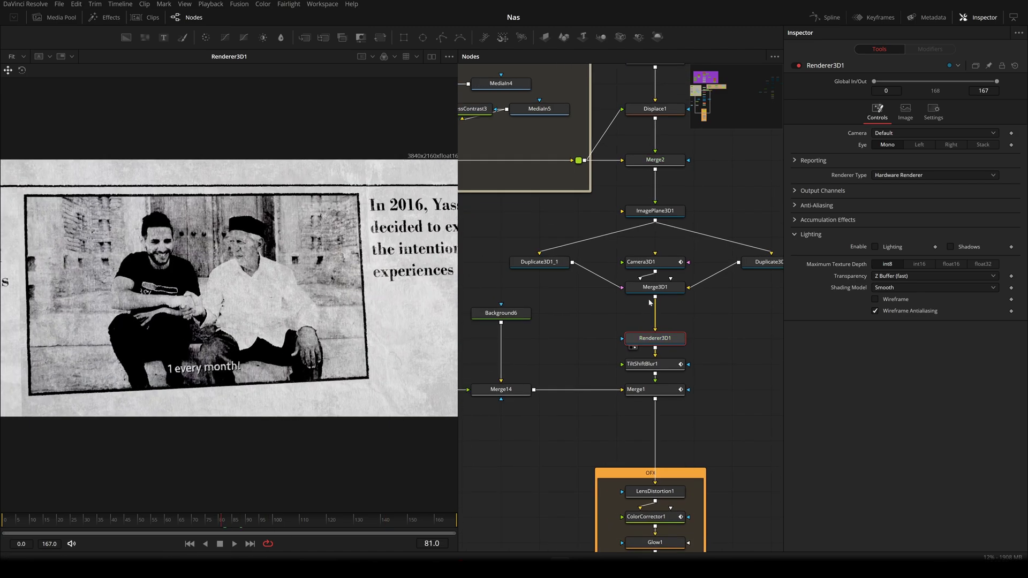
# - Display Merge3D1 with Camera3D1 selected and scrub from frame 60 to the last camera keyframe, examining the animated position and rotation
pyautogui.click(670, 262)
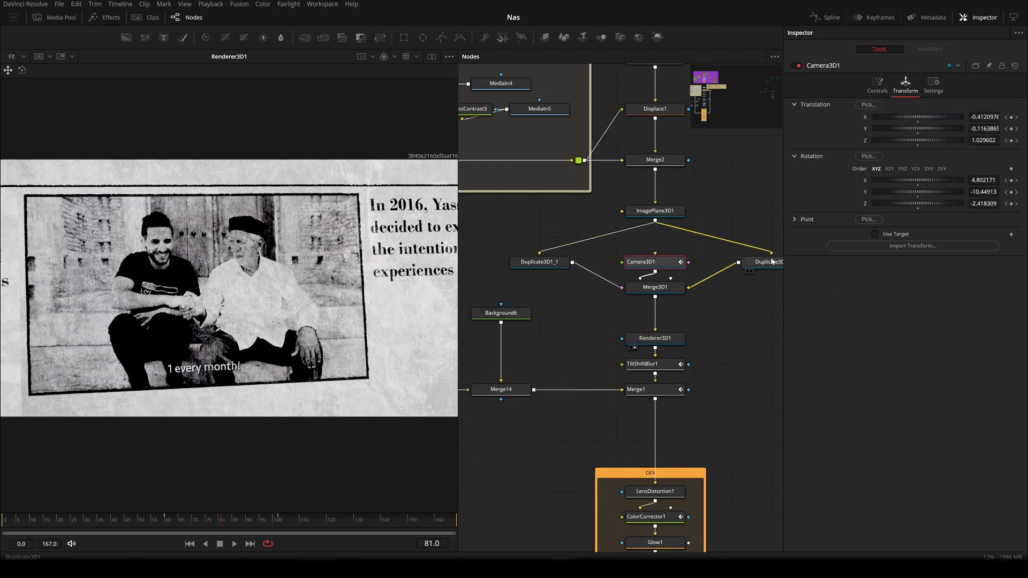
pyautogui.click(635, 296)
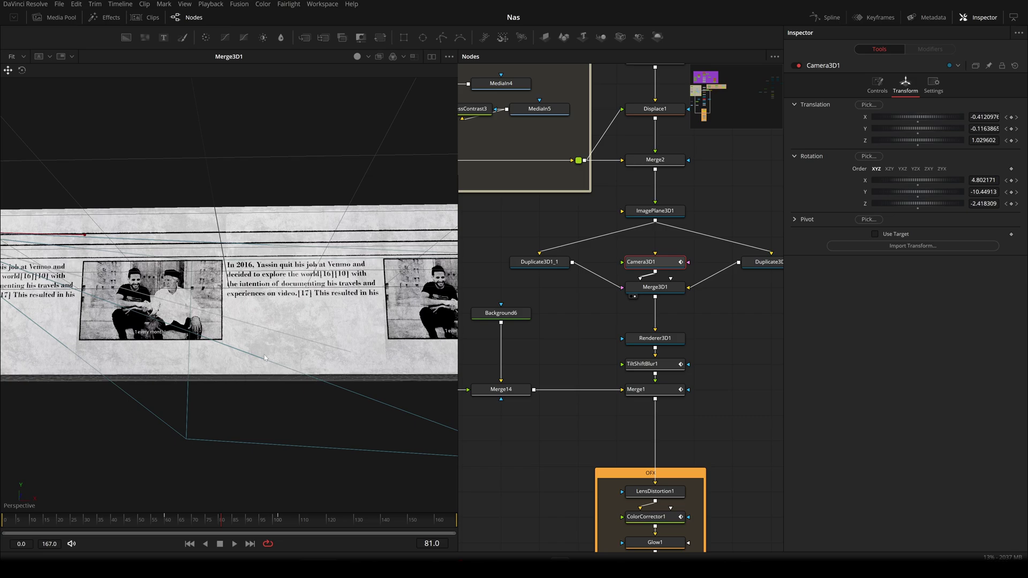
pyautogui.scroll(-5, 264, 357)
pyautogui.moveTo(264, 357); pyautogui.dragTo(264, 411)
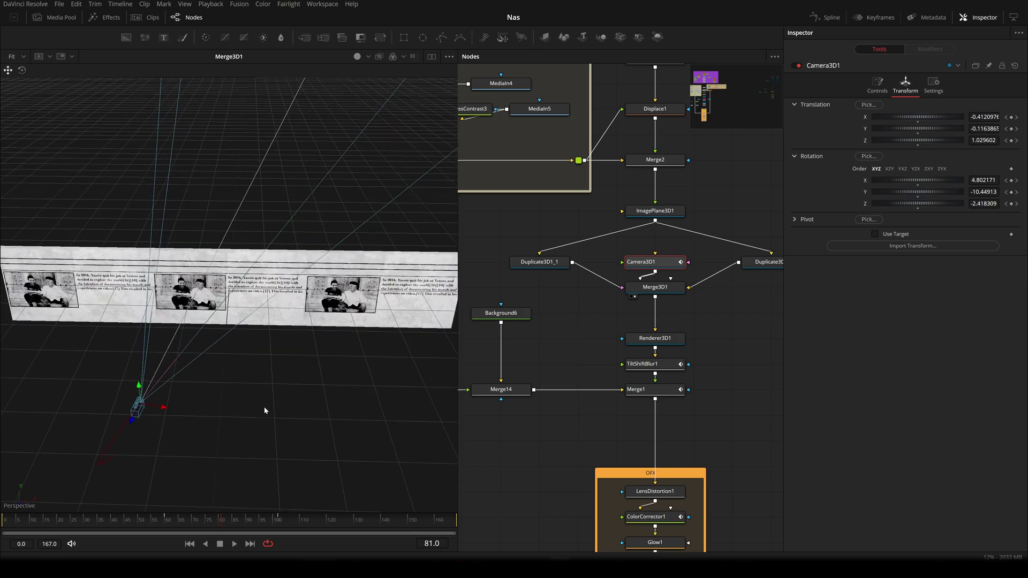
pyautogui.click(165, 523)
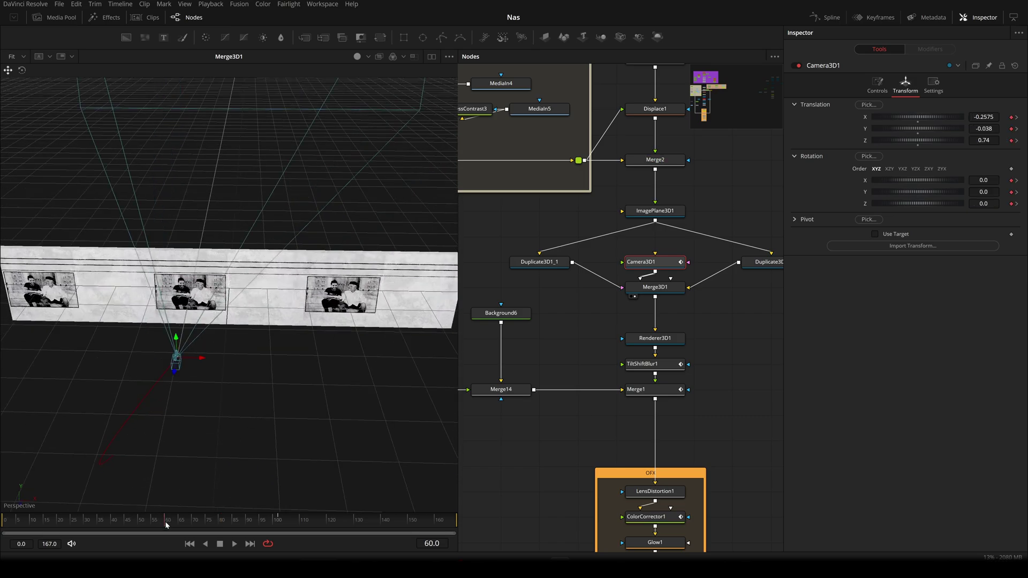
pyautogui.moveTo(166, 524); pyautogui.dragTo(460, 525)
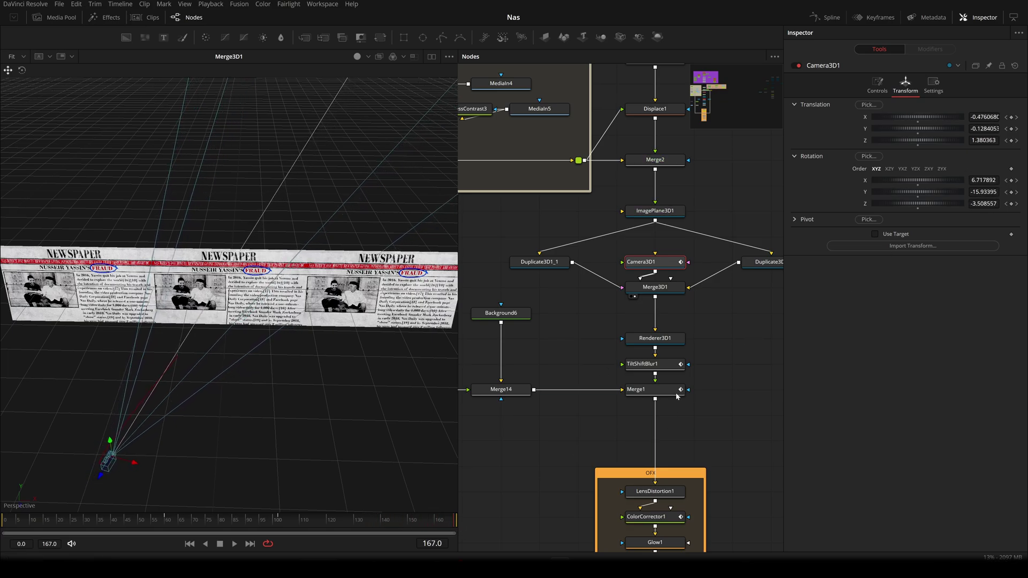
pyautogui.click(1016, 117)
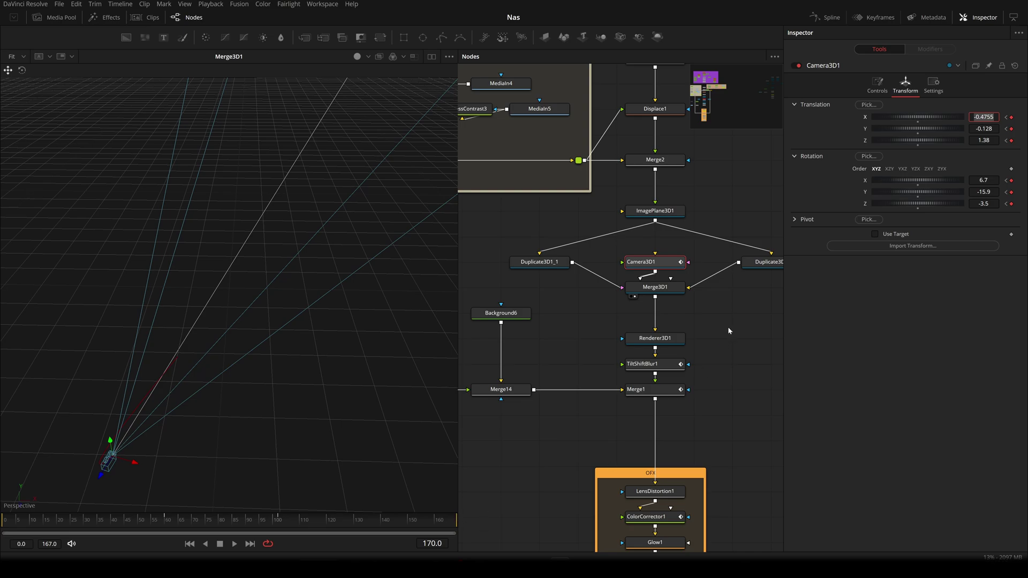
# - Display Renderer3D1 and scrub the timeline to frame 167 to examine the camera move as rendered
pyautogui.click(655, 338)
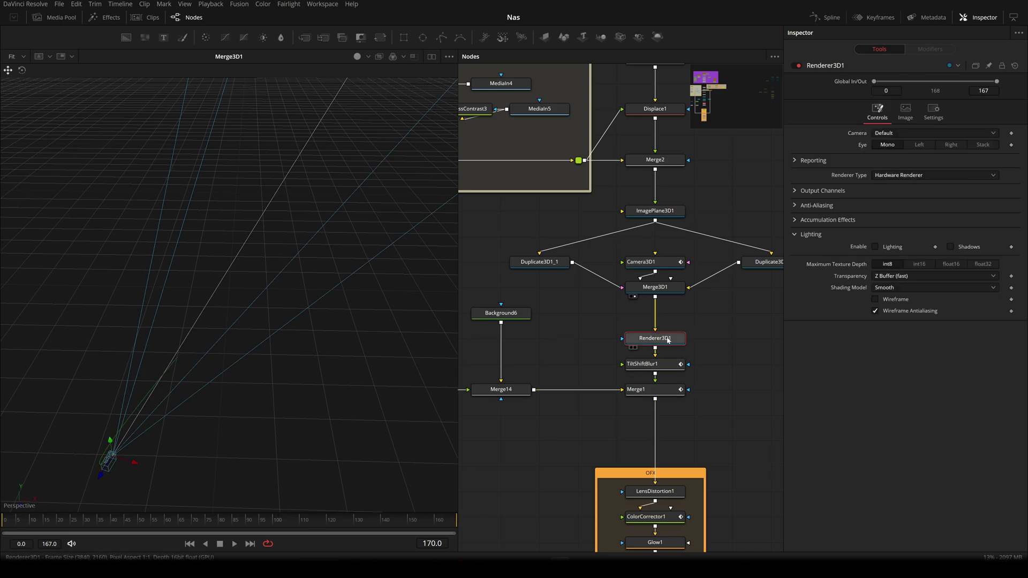
pyautogui.moveTo(669, 338); pyautogui.dragTo(336, 337)
pyautogui.moveTo(175, 522); pyautogui.dragTo(473, 538)
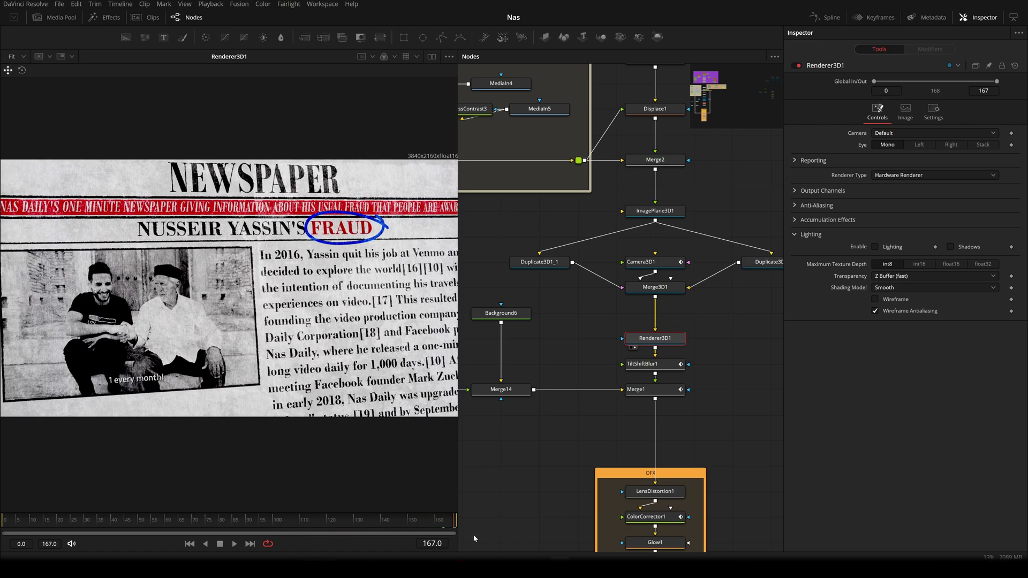
# - Display TiltShiftBlur1 and scrub from frame 60 to 167 to examine its animated blur strength, angle and focus sweep
pyautogui.click(662, 367)
pyautogui.press('2')
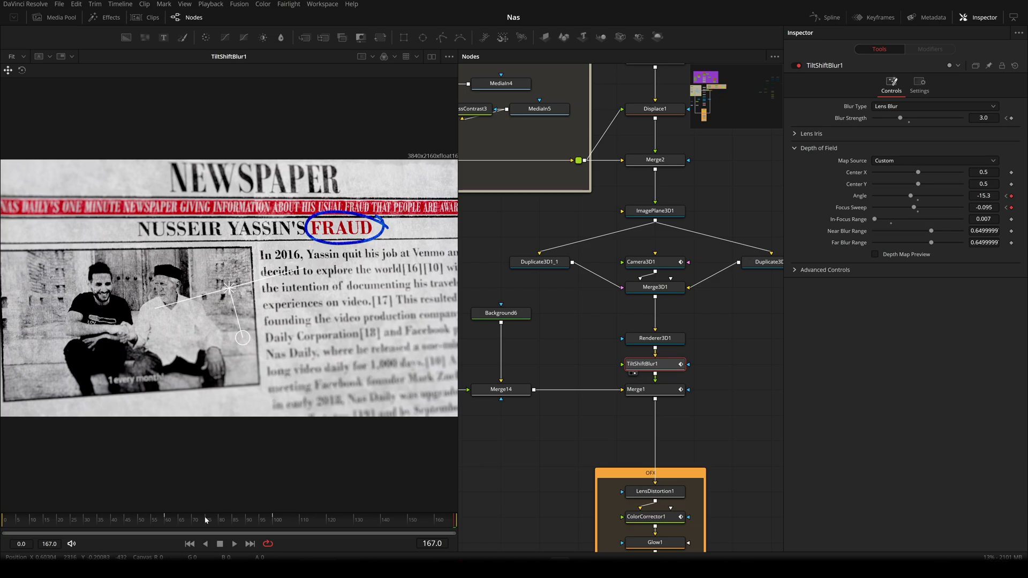
pyautogui.moveTo(205, 521); pyautogui.dragTo(94, 543)
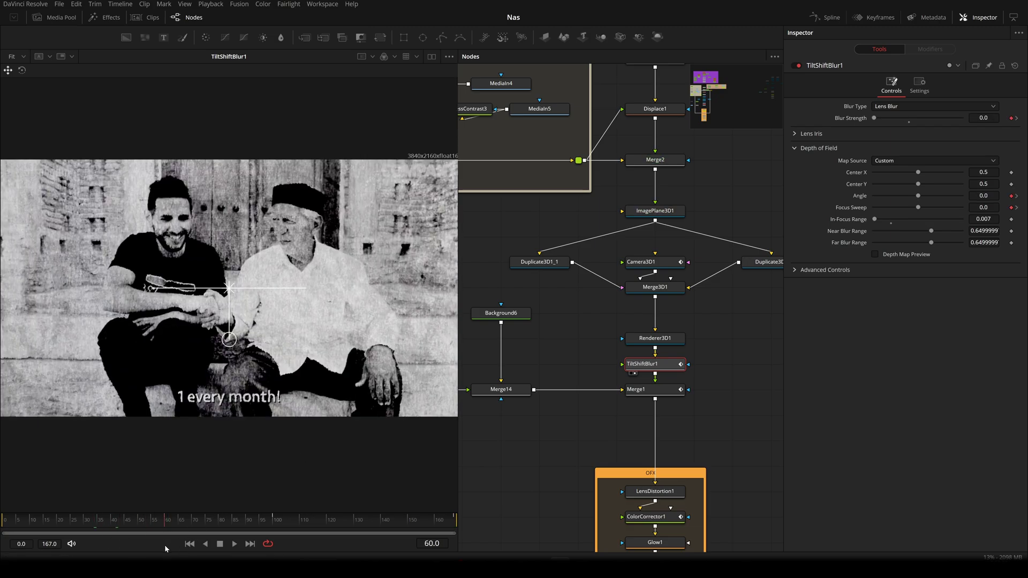
pyautogui.moveTo(165, 544); pyautogui.dragTo(466, 531)
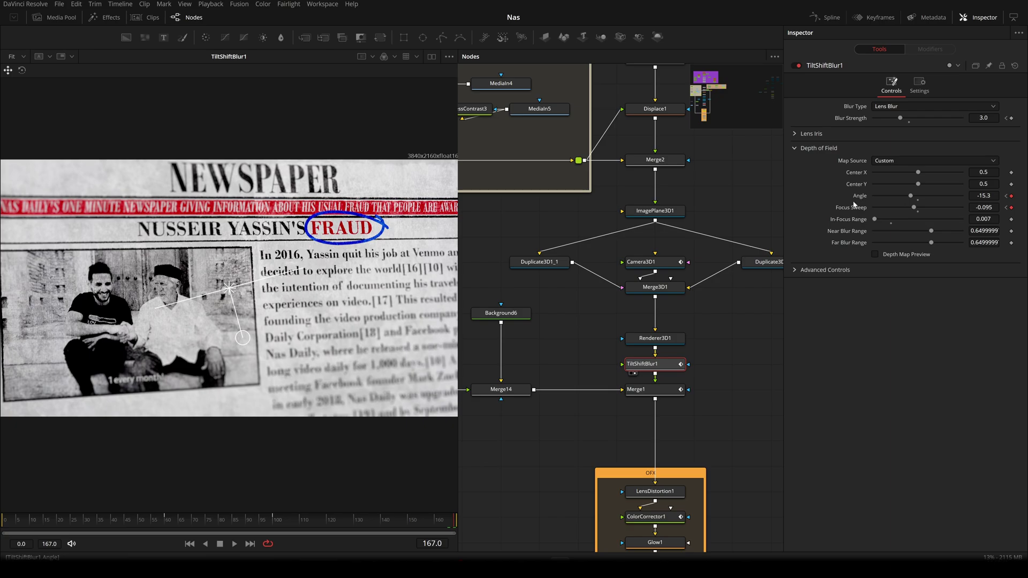
# - Display Merge1 and play the animation from an early frame to examine the blurred newspaper combined with the Merge14 branch
pyautogui.scroll(-1, 755, 212)
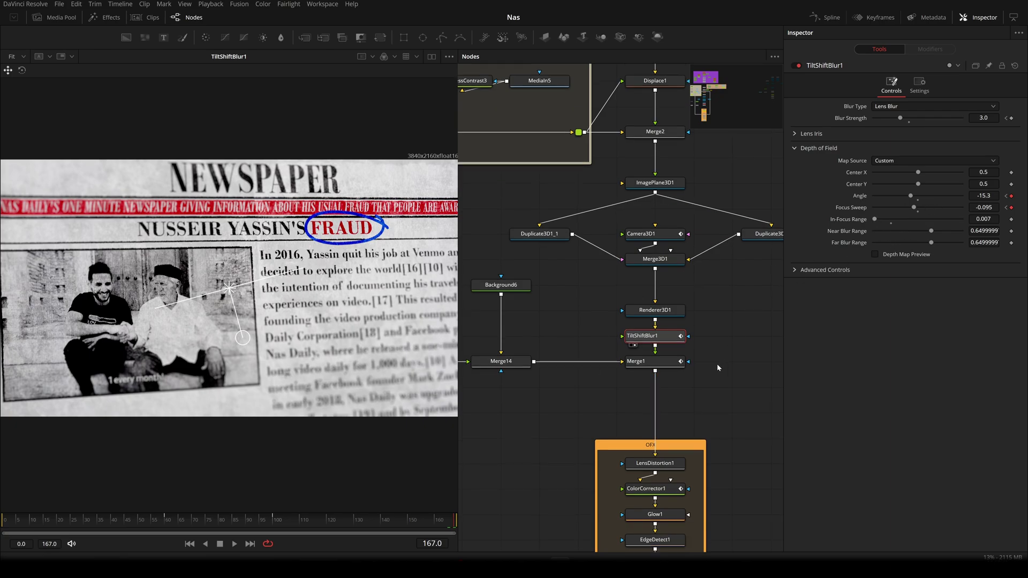
pyautogui.click(715, 346)
pyautogui.press('1')
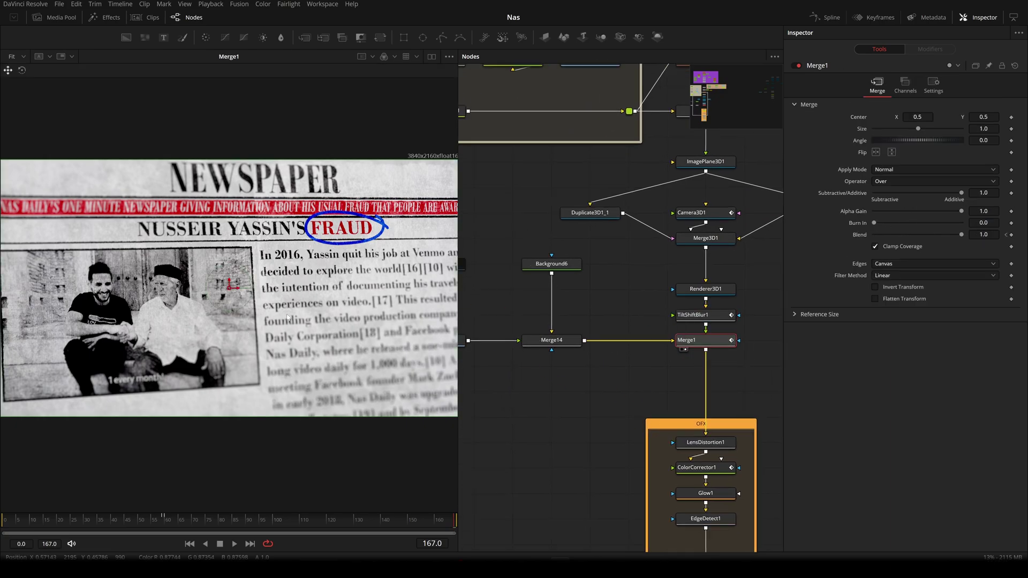
pyautogui.click(56, 527)
pyautogui.press('space')
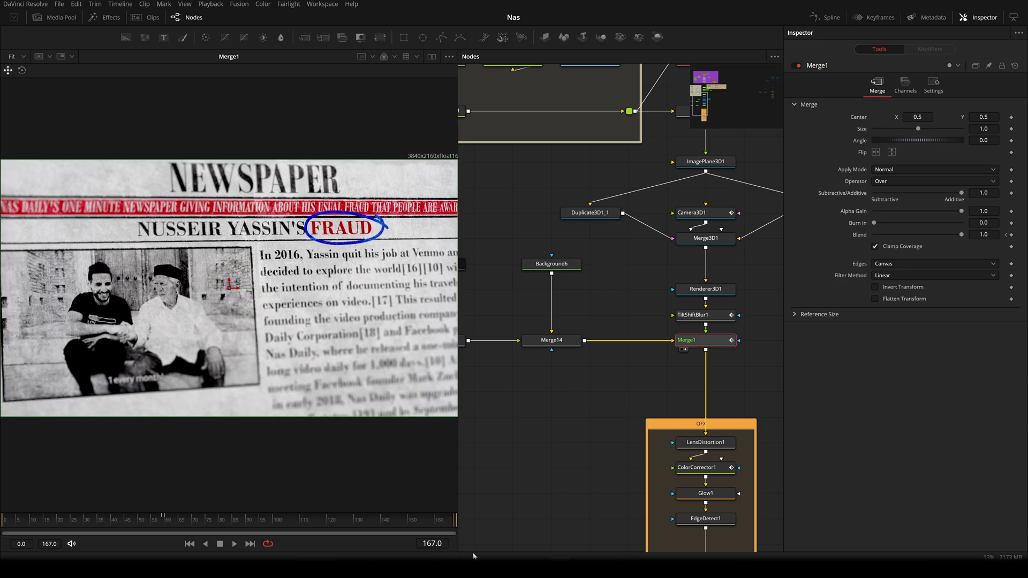
# - Show the whole OFX node group in the node graph and widen the viewer beside it
pyautogui.scroll(-3, 602, 436)
pyautogui.scroll(-1, 660, 412)
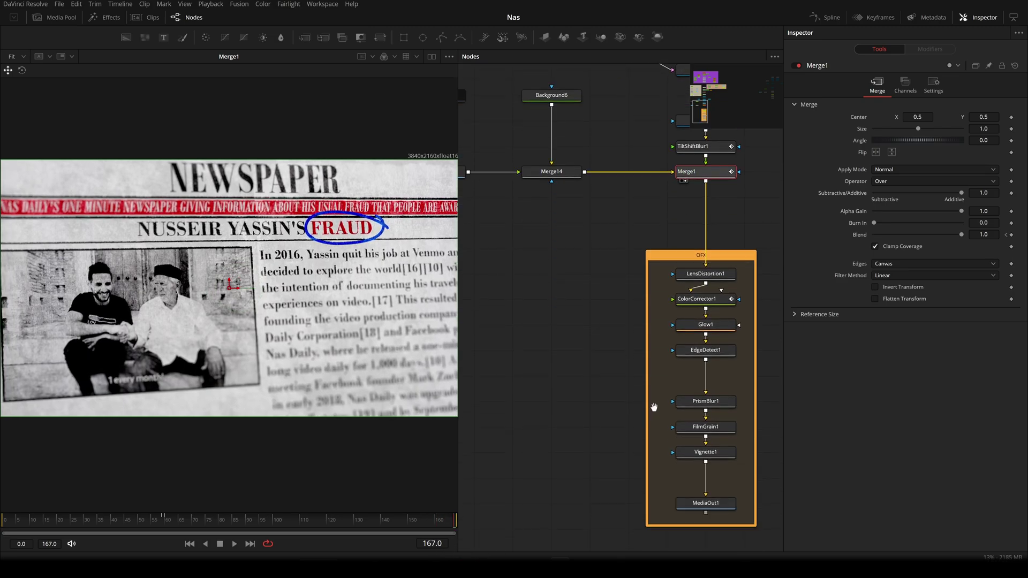
pyautogui.moveTo(654, 408); pyautogui.dragTo(580, 355)
pyautogui.scroll(3, 581, 354)
pyautogui.moveTo(707, 359); pyautogui.dragTo(655, 330)
pyautogui.scroll(1, 632, 336)
pyautogui.scroll(-1, 637, 337)
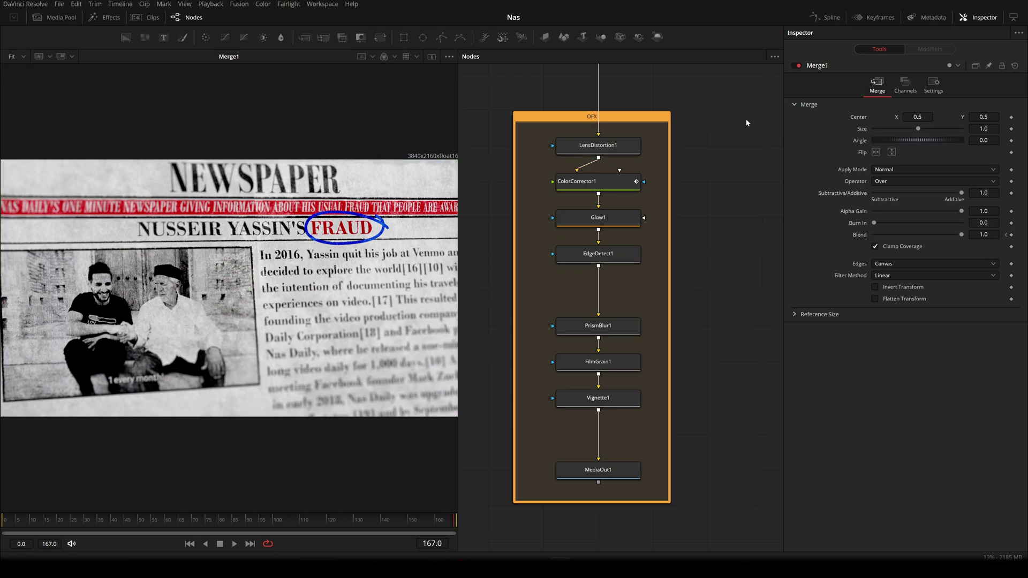
pyautogui.moveTo(456, 319); pyautogui.dragTo(657, 330)
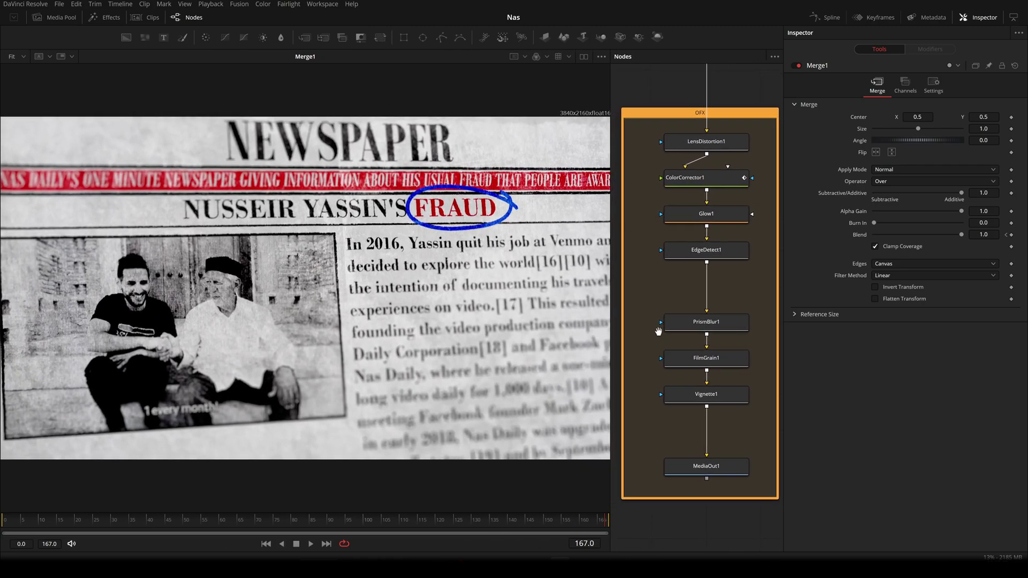
# - Display LensDistortion1 and scrub the timeline to frame 167 to examine the distortion on the newspaper
pyautogui.click(736, 140)
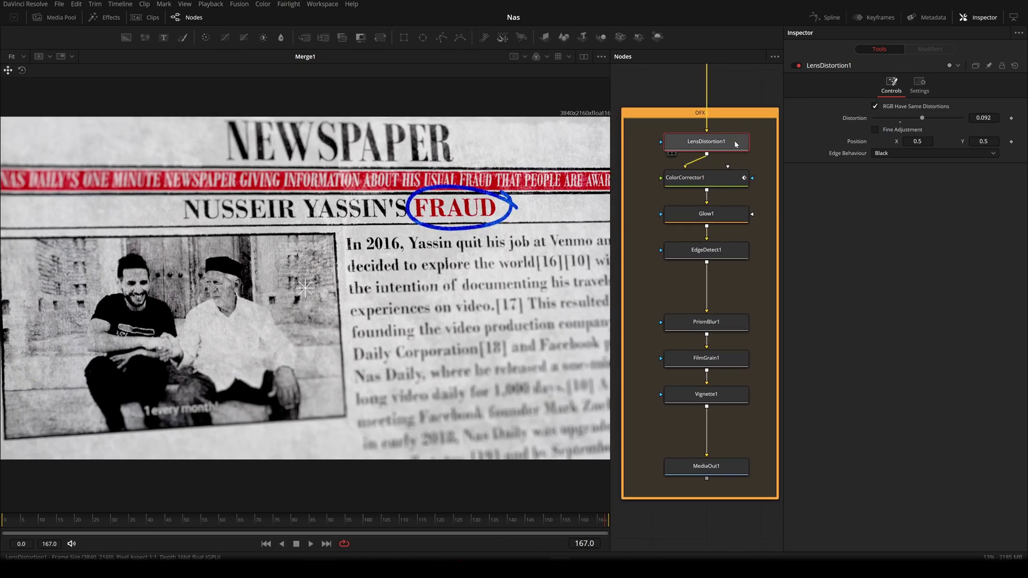
pyautogui.press('1')
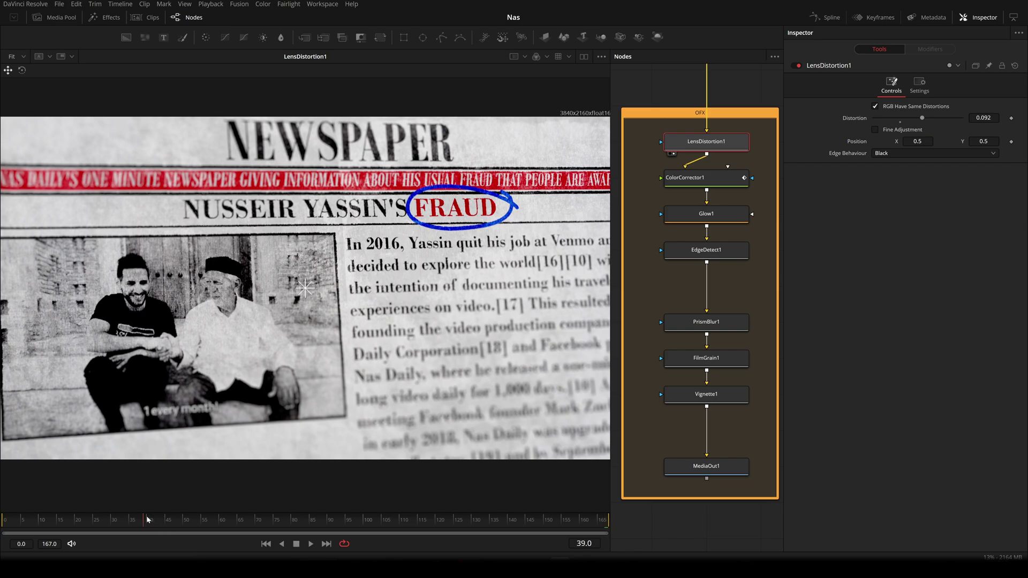
pyautogui.moveTo(147, 519); pyautogui.dragTo(496, 521)
pyautogui.moveTo(548, 521); pyautogui.dragTo(616, 528)
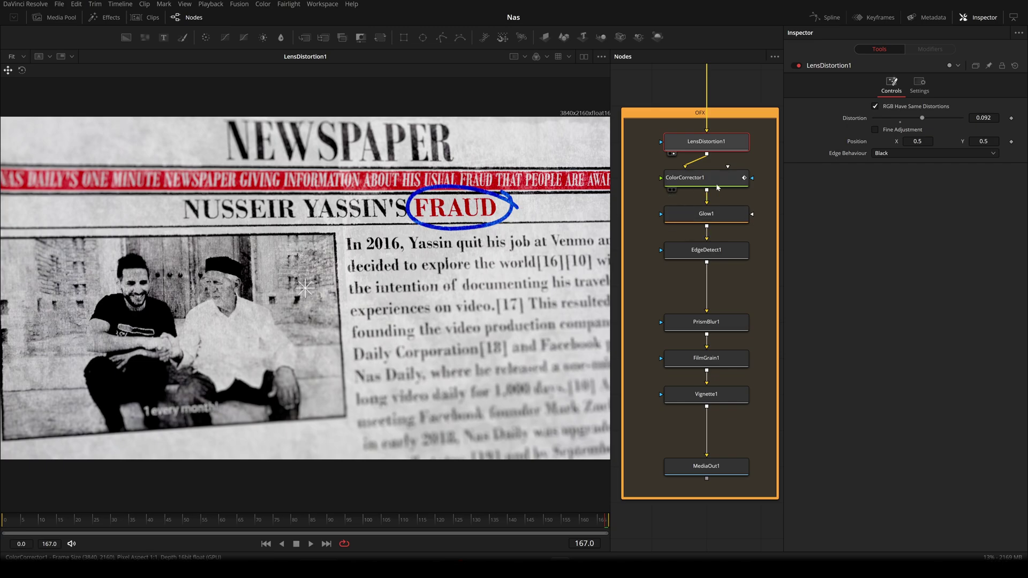
# - Display ColorCorrector1, Glow1 and EdgeDetect1 one after another, examining each effect's settings and its influence on the newspaper
pyautogui.click(685, 178)
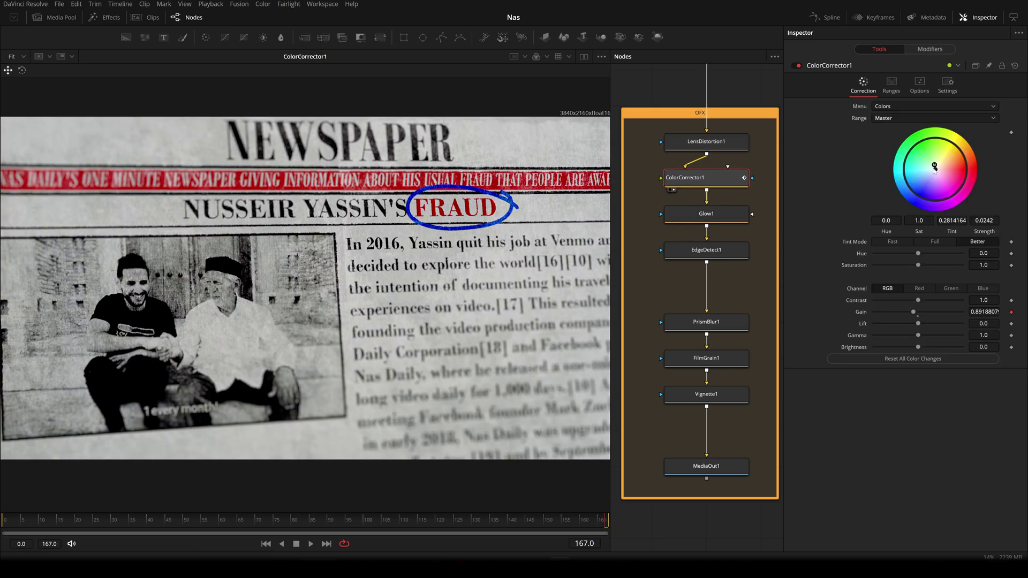
pyautogui.click(706, 213)
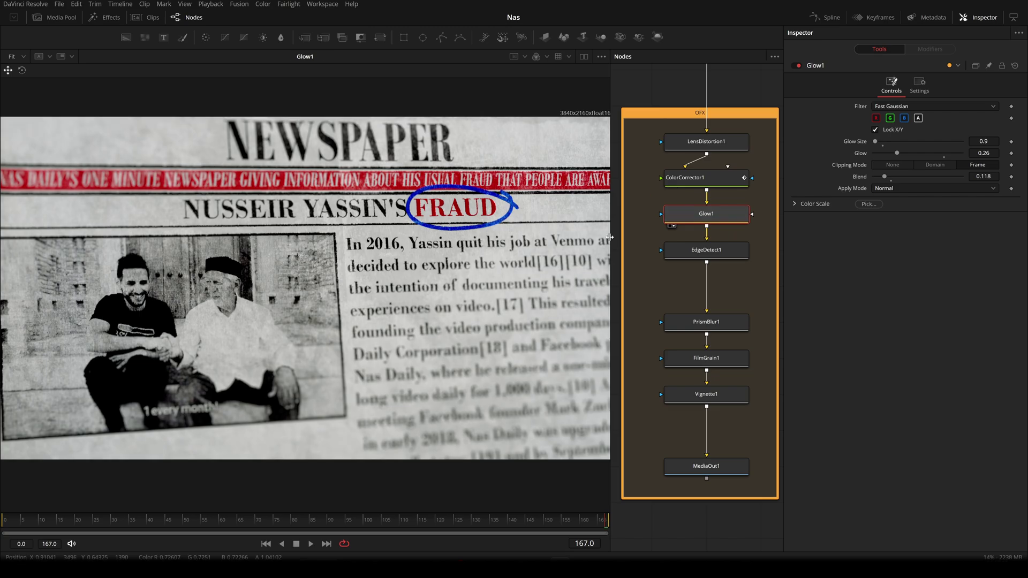
pyautogui.click(706, 250)
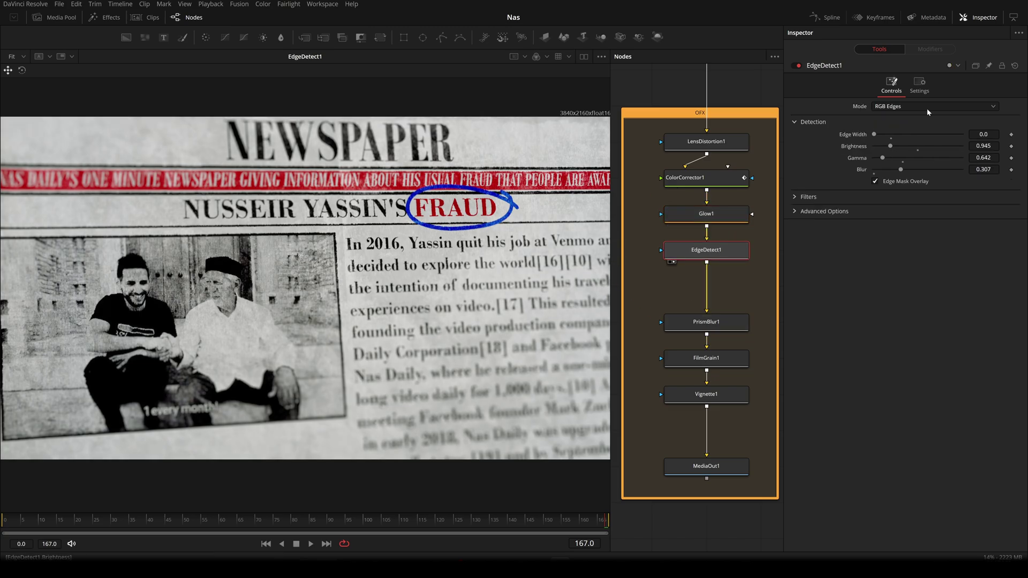
# - Examine the PrismBlur1, FilmGrain1 and Vignette1 effects with their settings
pyautogui.click(724, 324)
pyautogui.click(714, 360)
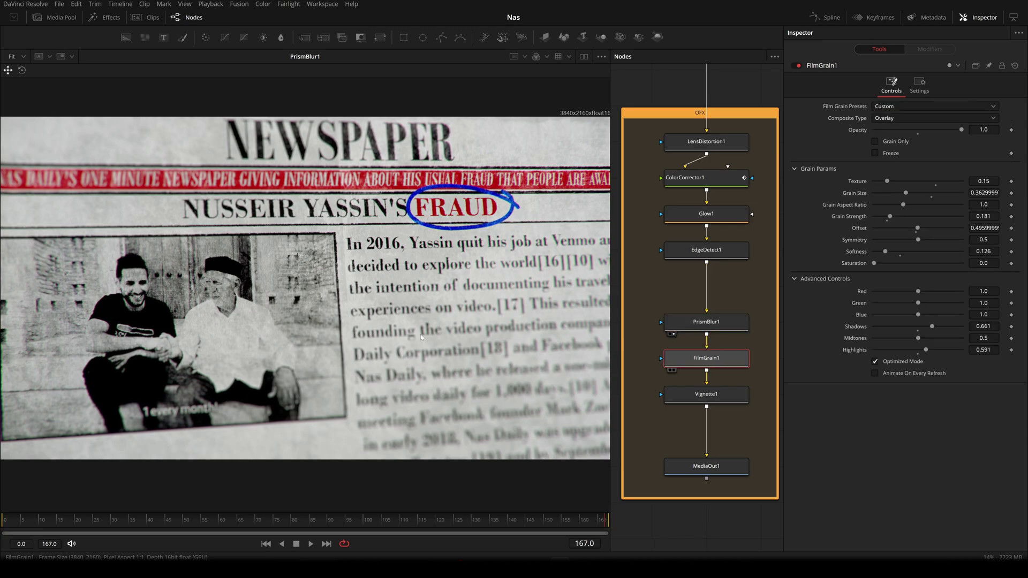
pyautogui.click(739, 397)
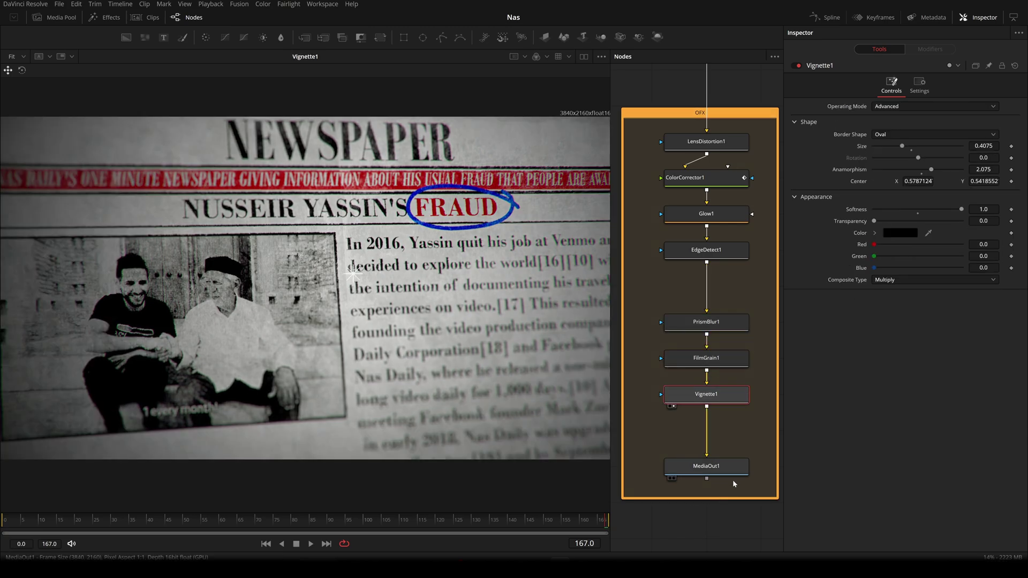
# - Display MediaOut1 and examine the finished newspaper composition at frame 150
pyautogui.click(726, 471)
pyautogui.click(673, 513)
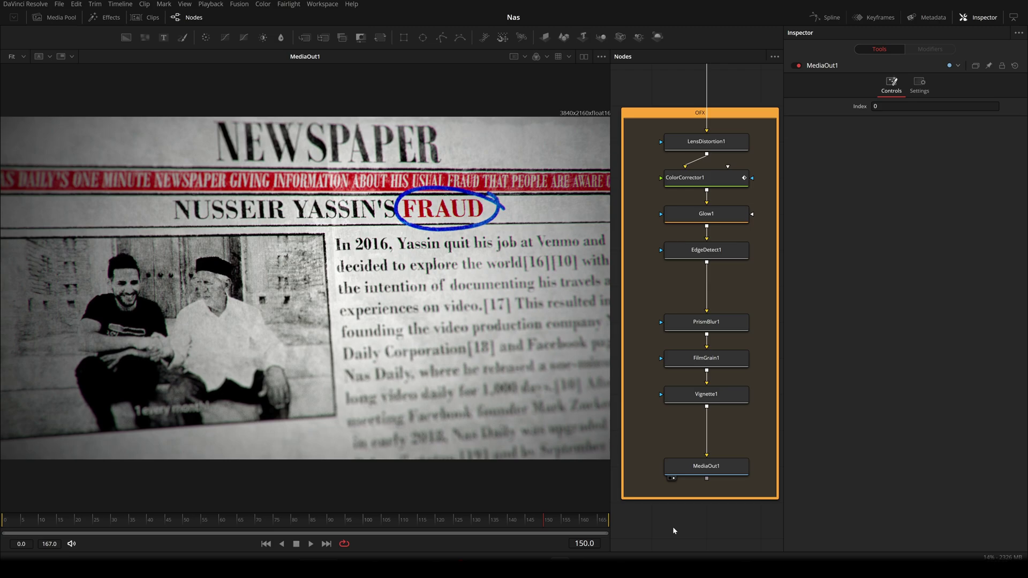
pyautogui.moveTo(722, 526); pyautogui.dragTo(719, 518)
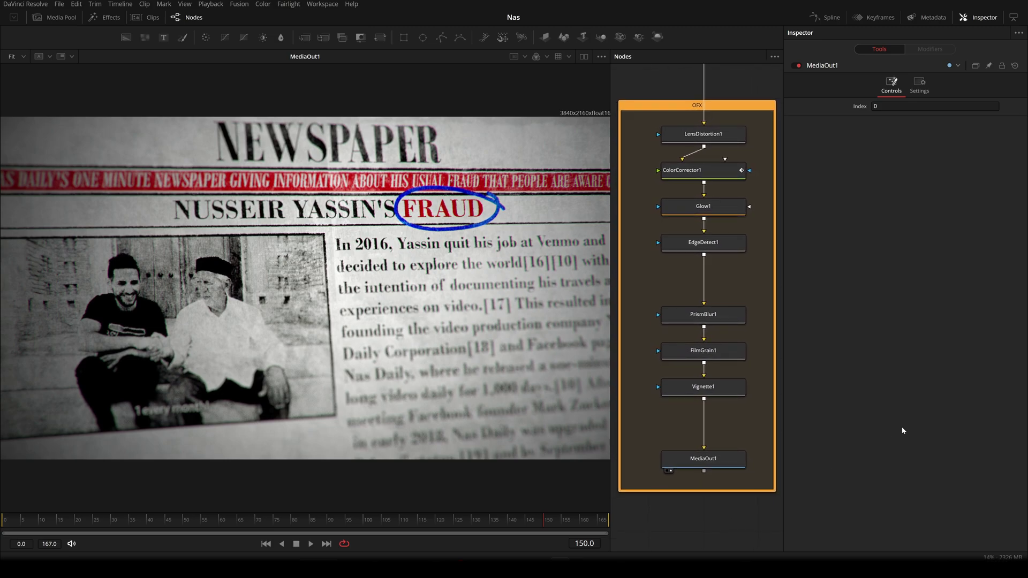